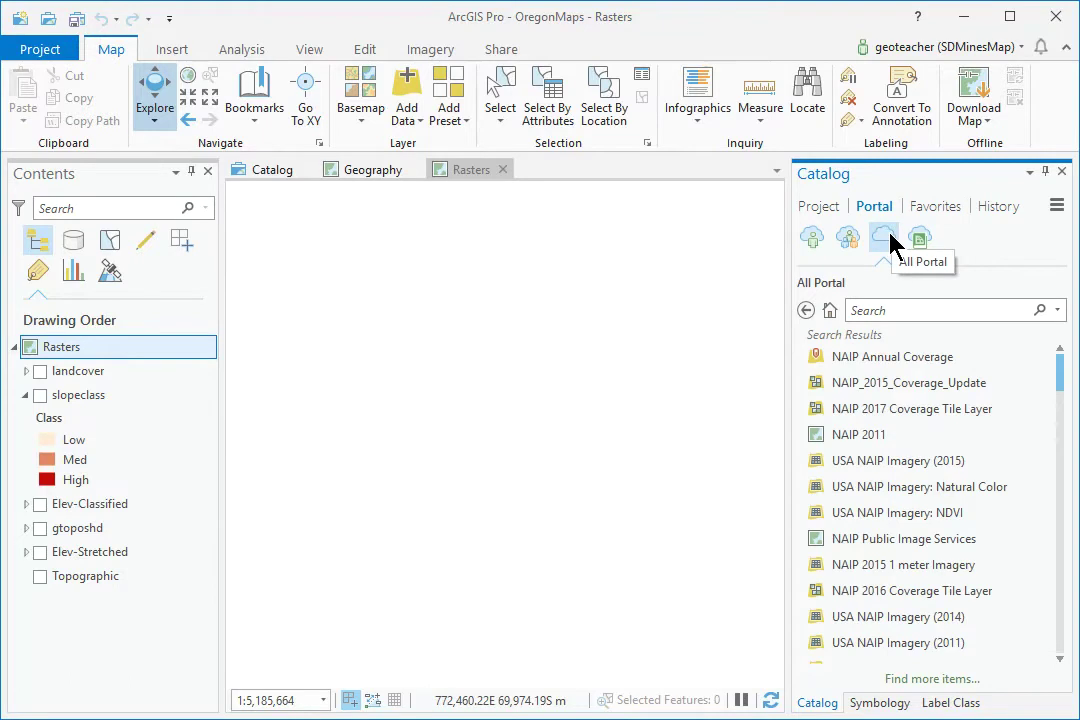
# Search All Portal for "naip", add USA NAIP Imagery: Natural Color to the Rasters map, and show the Symbology pane.
pyautogui.click(894, 313)
pyautogui.write('naip')
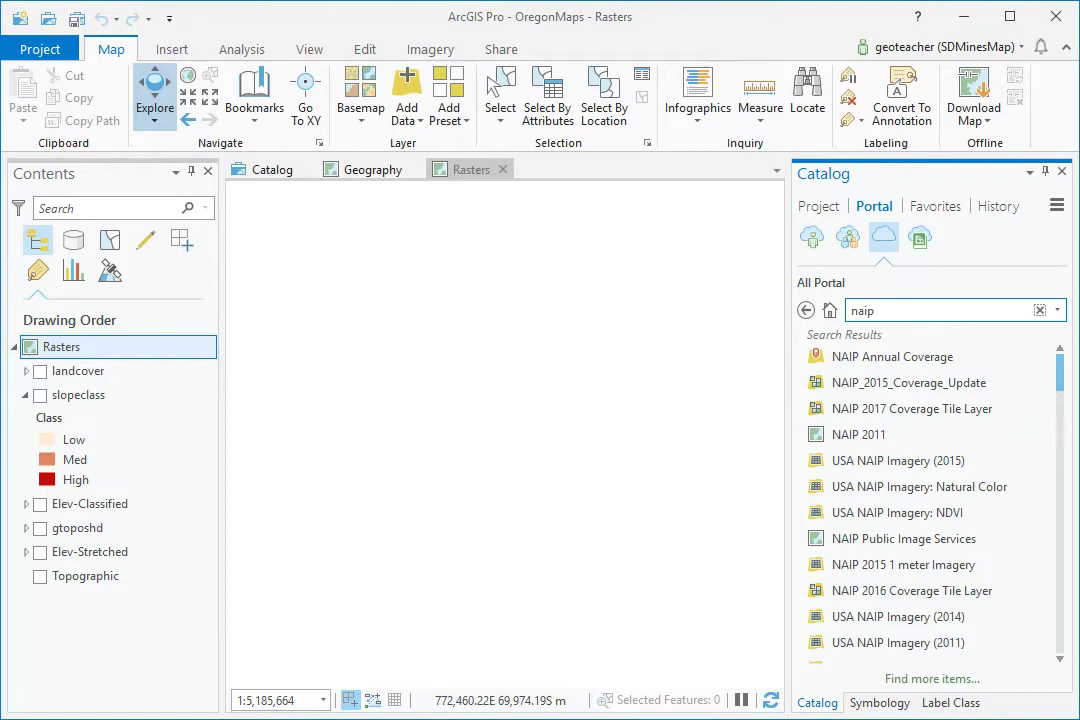
pyautogui.moveTo(922, 440)
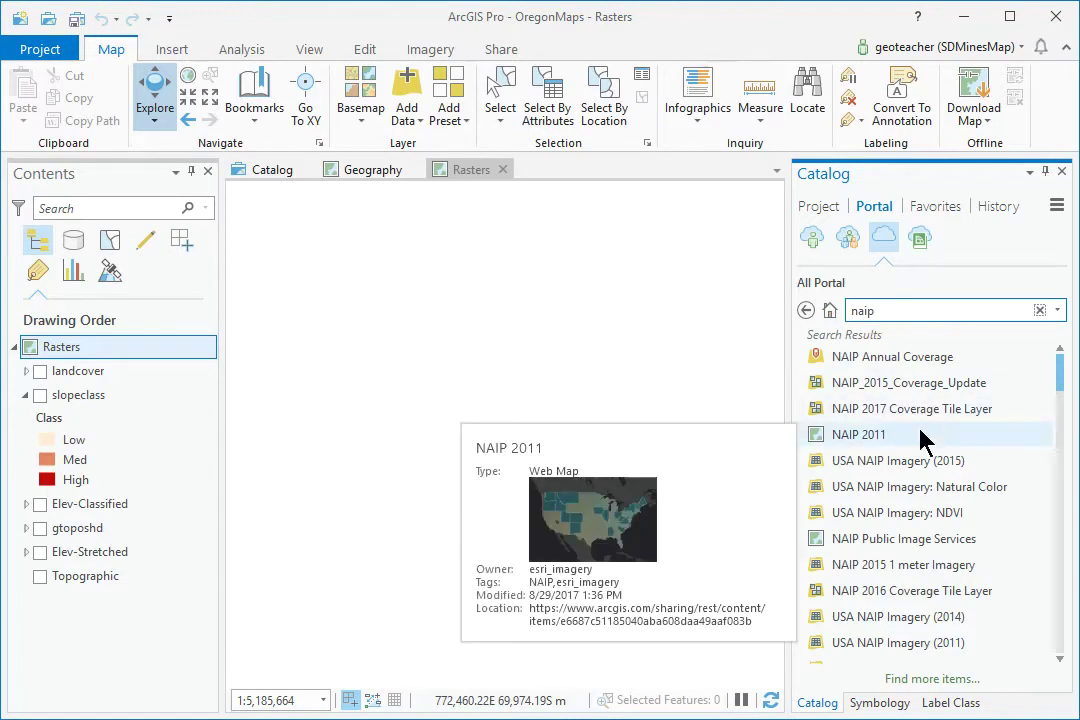
pyautogui.moveTo(920, 497)
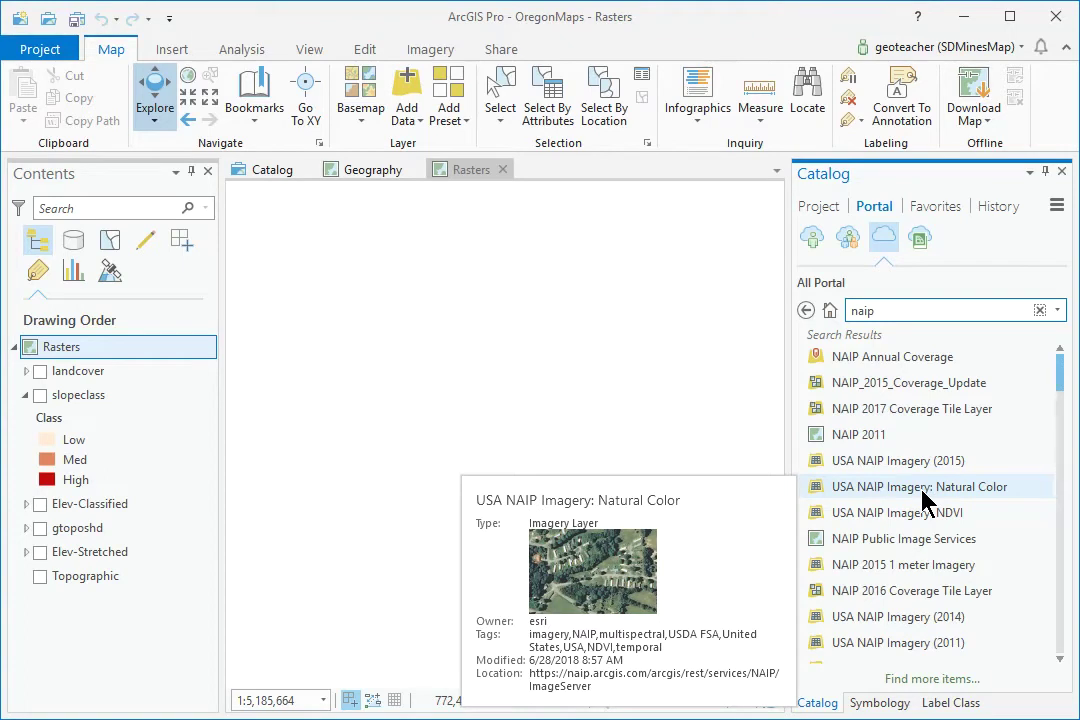
pyautogui.moveTo(925, 500); pyautogui.dragTo(593, 429)
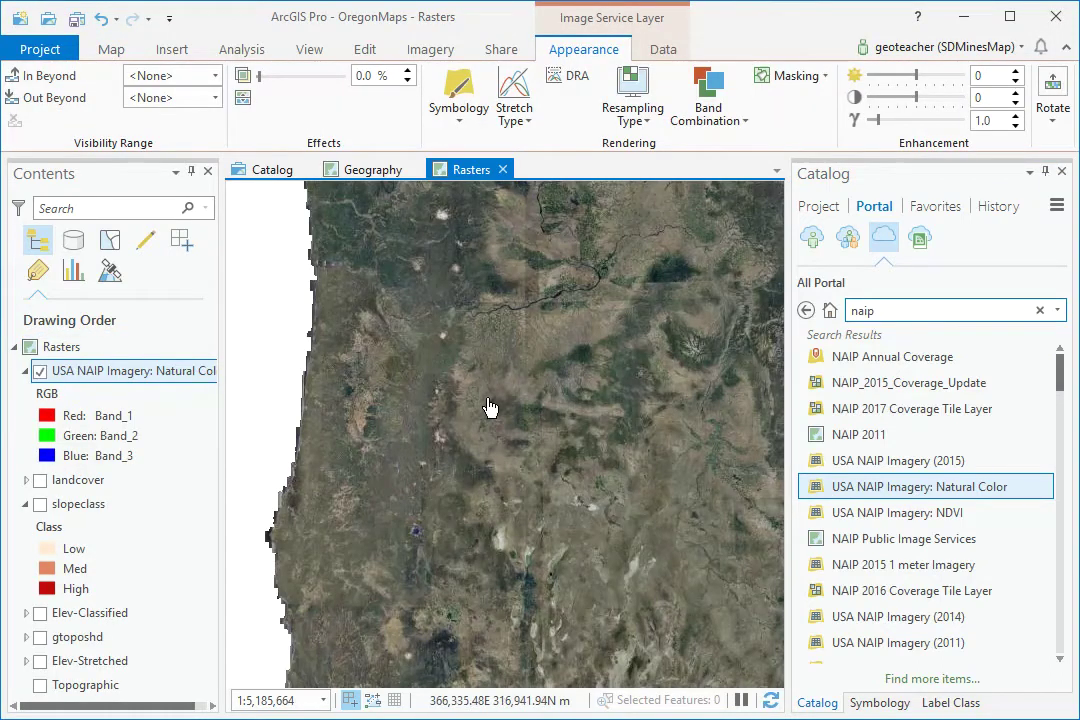
pyautogui.click(868, 703)
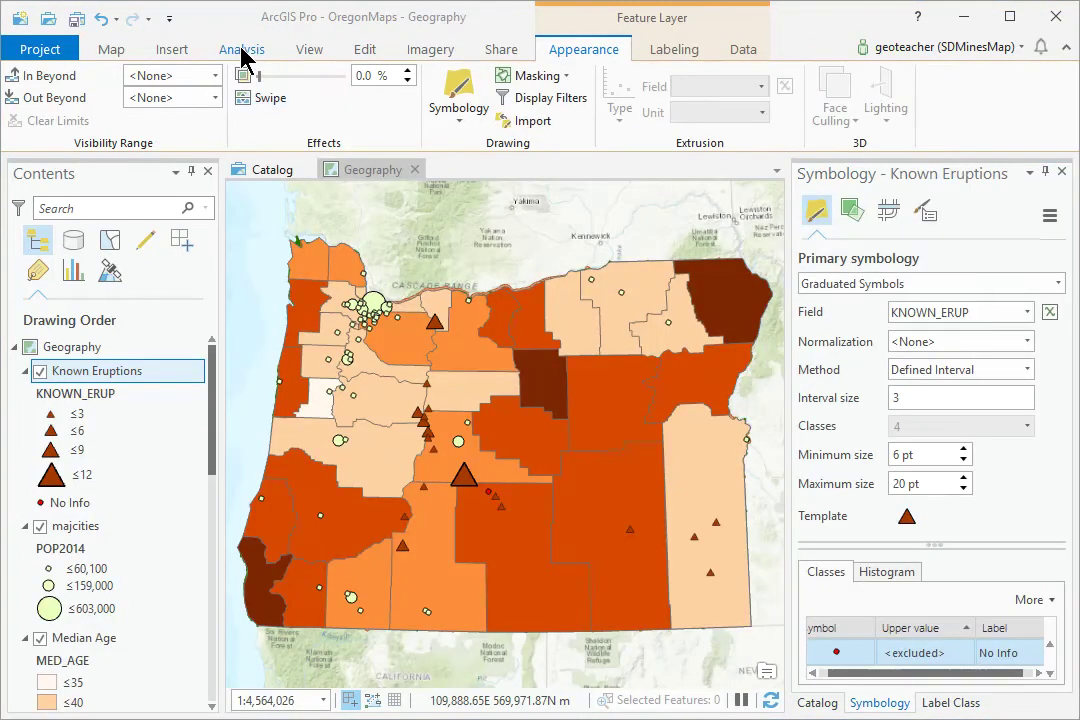
# Search the geoprocessing tools for "Make" and open the Make Feature Layer tool.
pyautogui.click(243, 52)
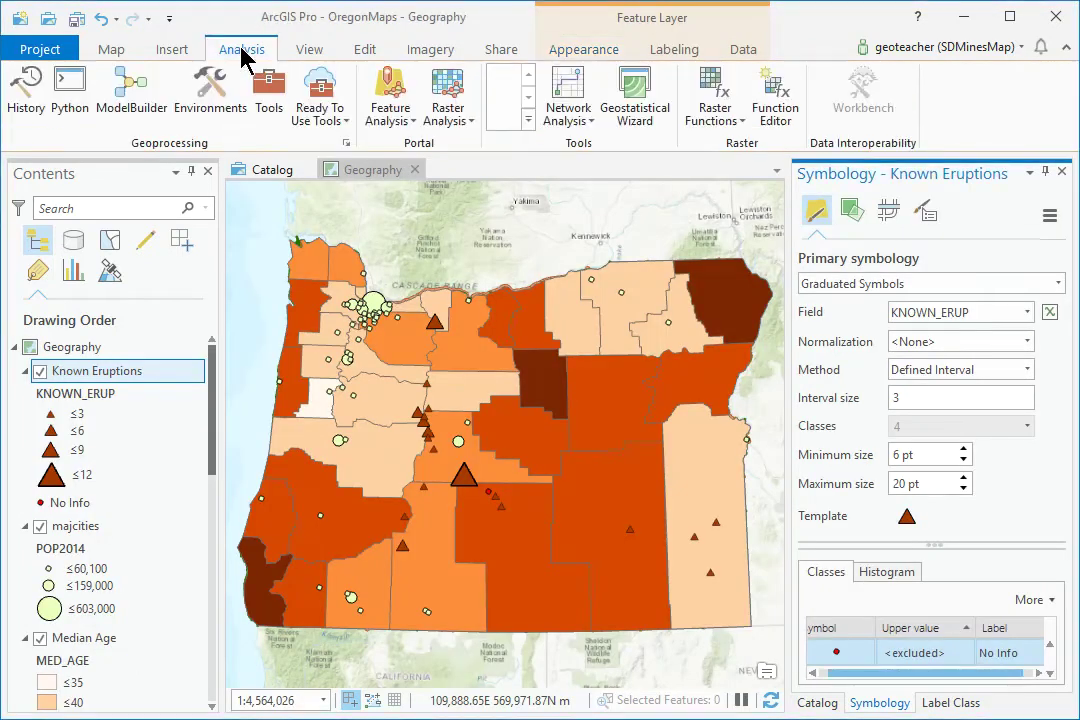
pyautogui.click(268, 100)
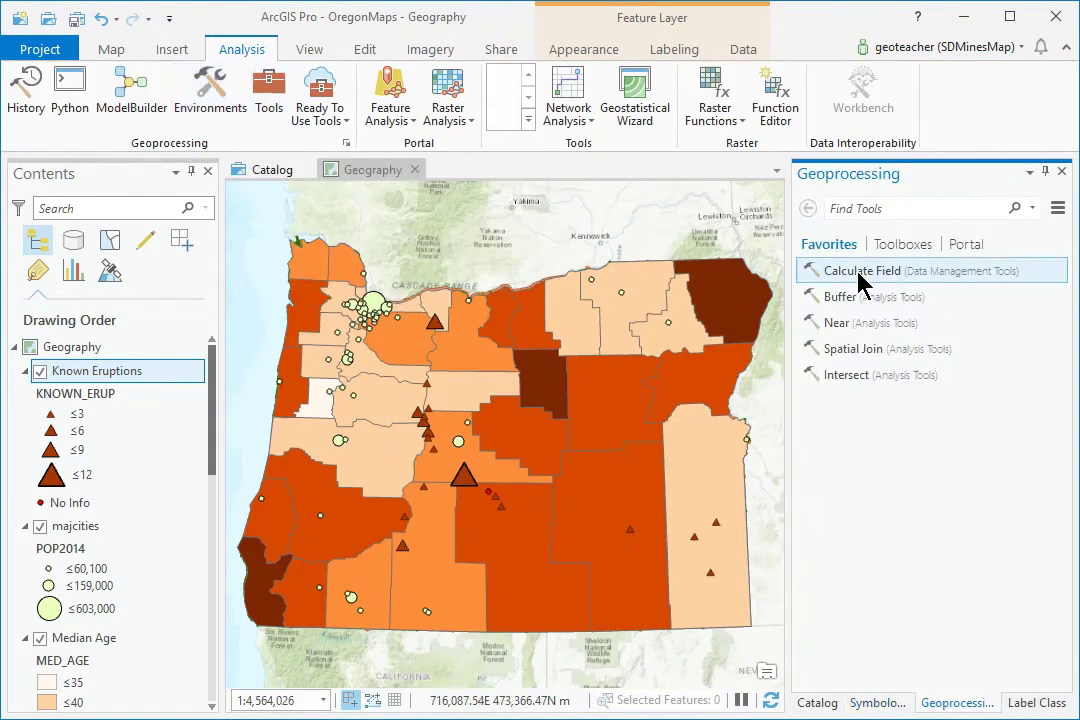
pyautogui.click(886, 211)
pyautogui.write('Make')
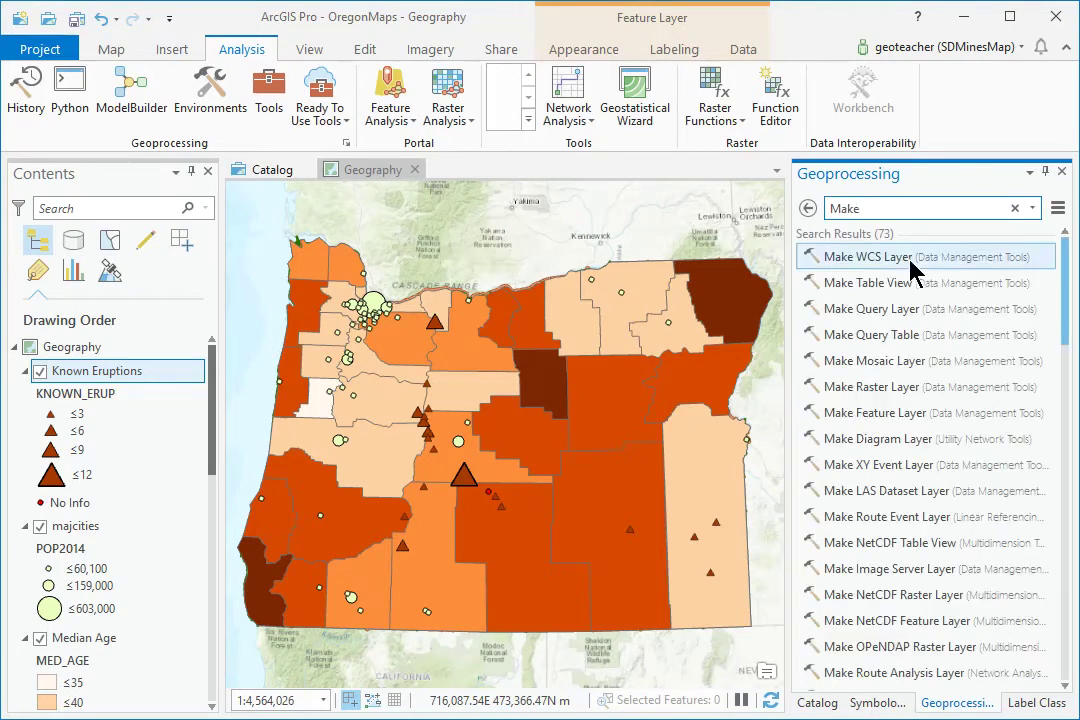
pyautogui.click(876, 413)
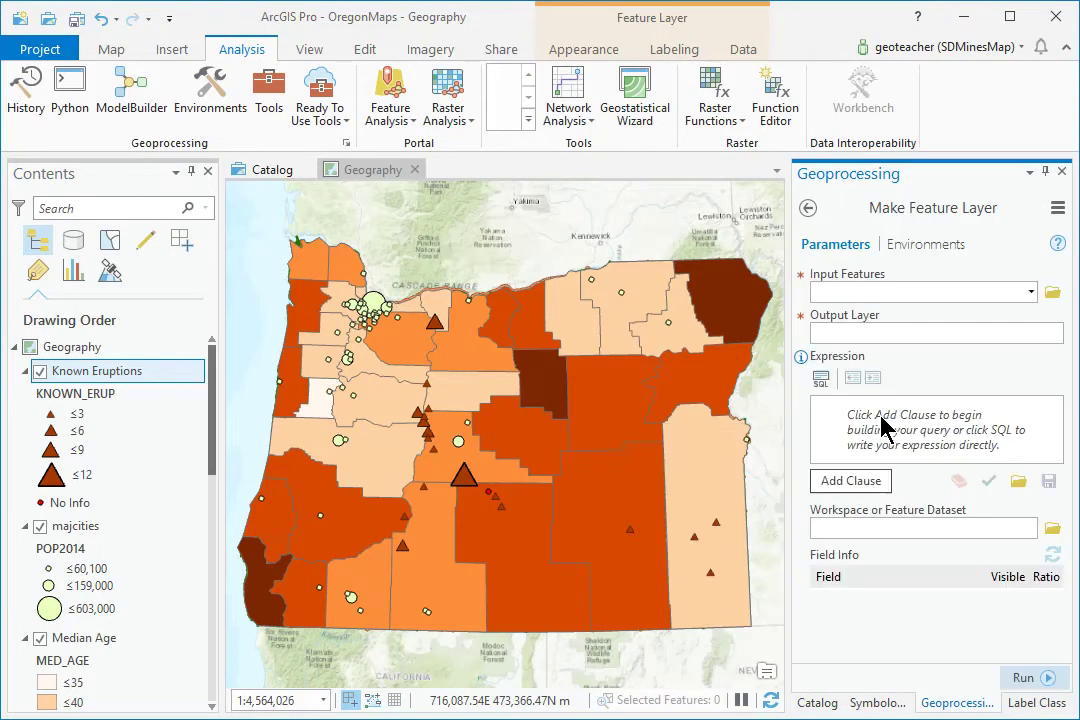
# Set Volcano Elevation as the tool's input features and name the output layer Active Volcanoes.
pyautogui.click(1031, 292)
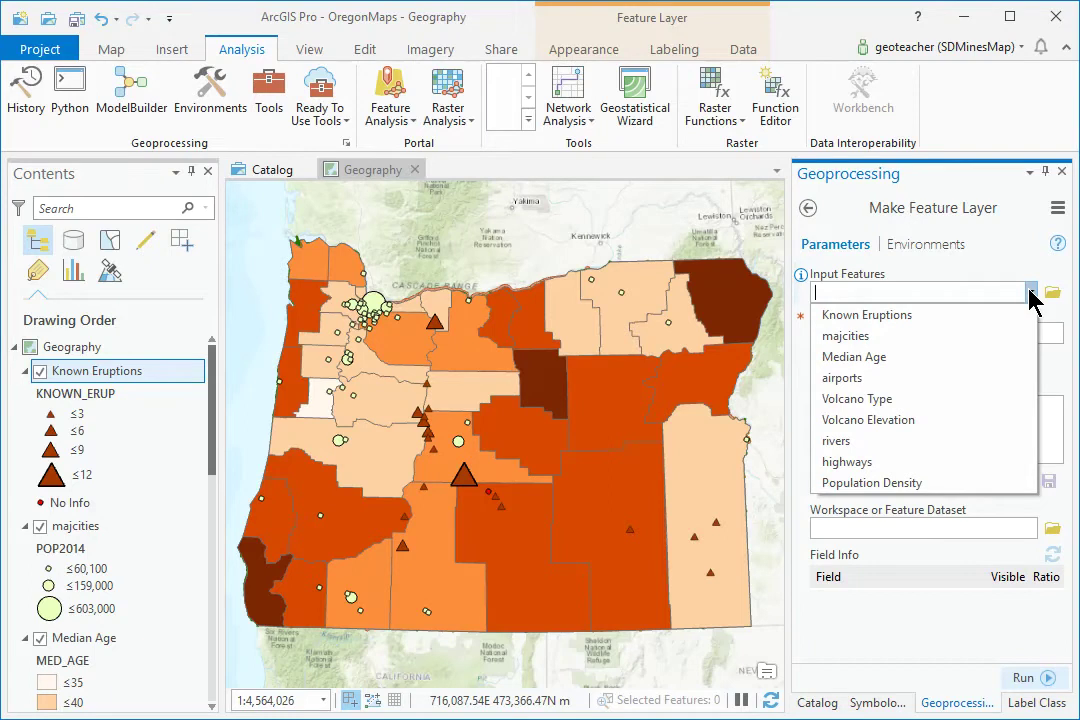
pyautogui.click(913, 420)
pyautogui.click(843, 336)
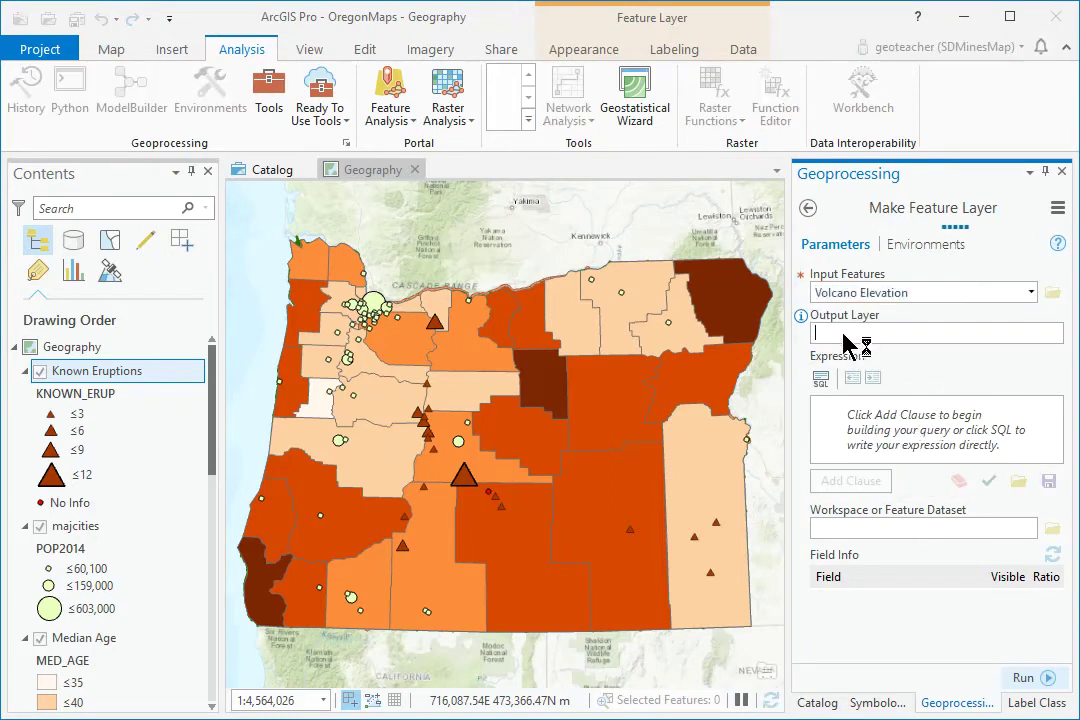
pyautogui.write('Active Volcanoes')
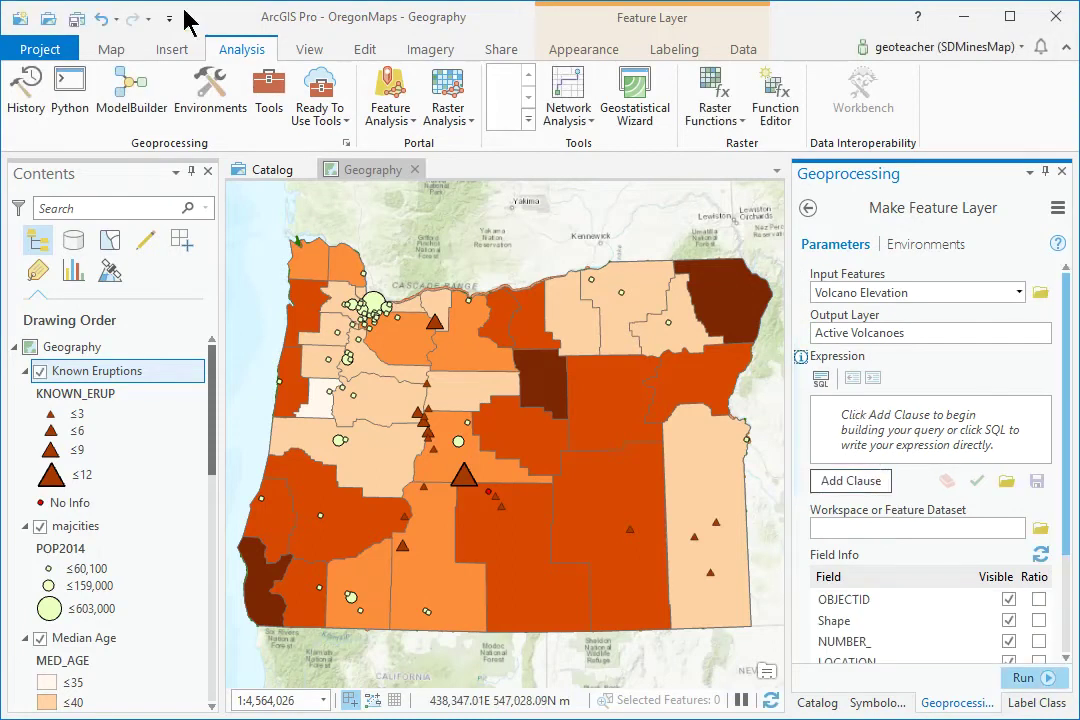
# Add an expression clause that keeps features whose KNOWN_ERUP is Greater Than the threshold value.
pyautogui.click(832, 484)
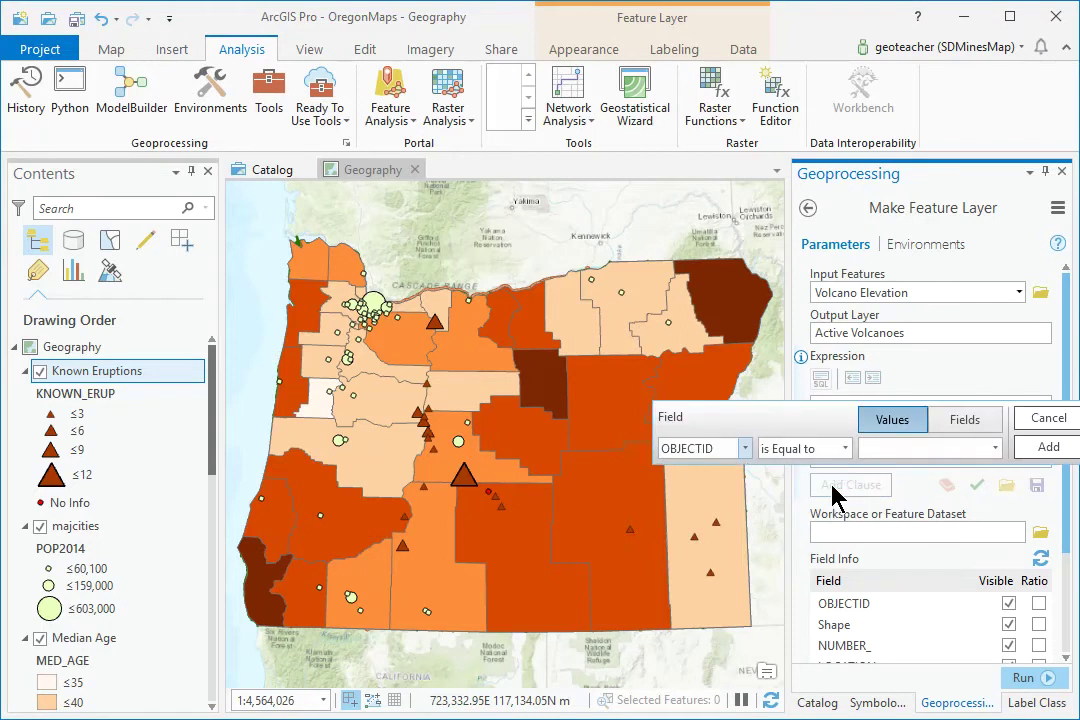
pyautogui.click(745, 448)
pyautogui.click(733, 622)
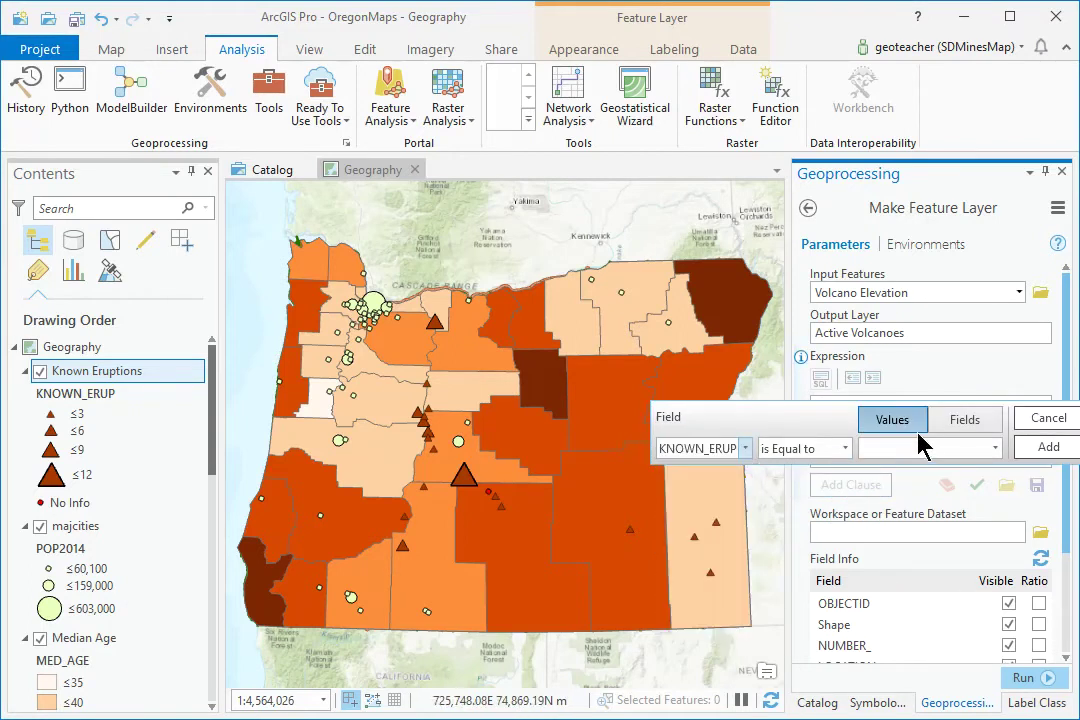
pyautogui.click(849, 448)
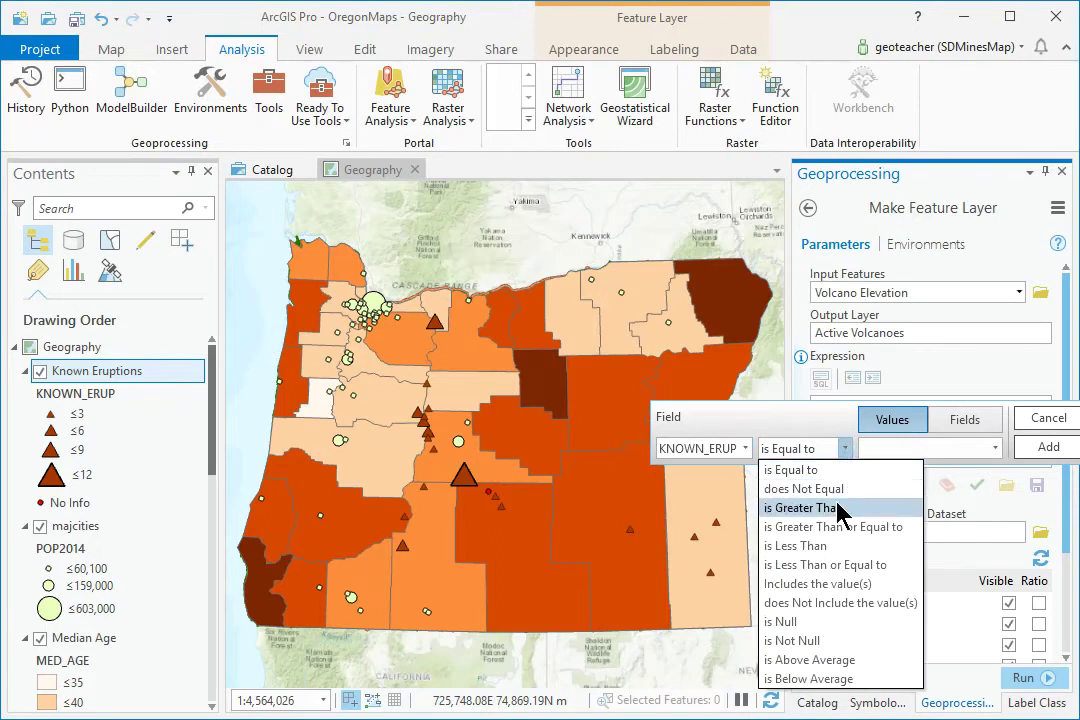
pyautogui.click(840, 508)
pyautogui.click(886, 452)
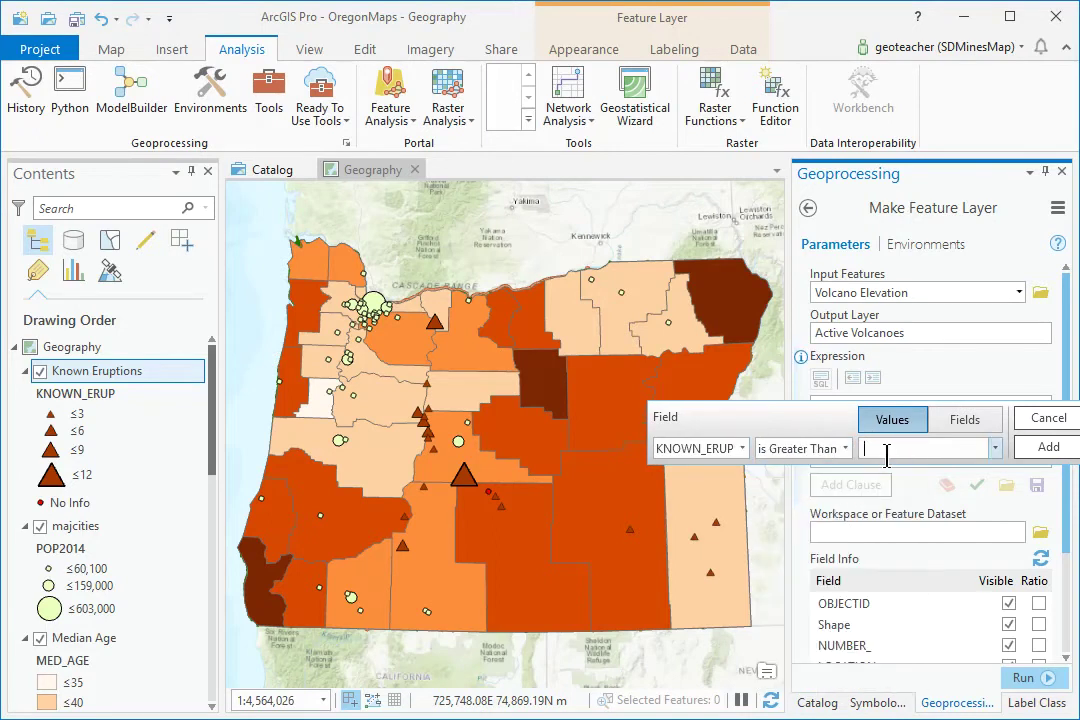
pyautogui.click(1060, 450)
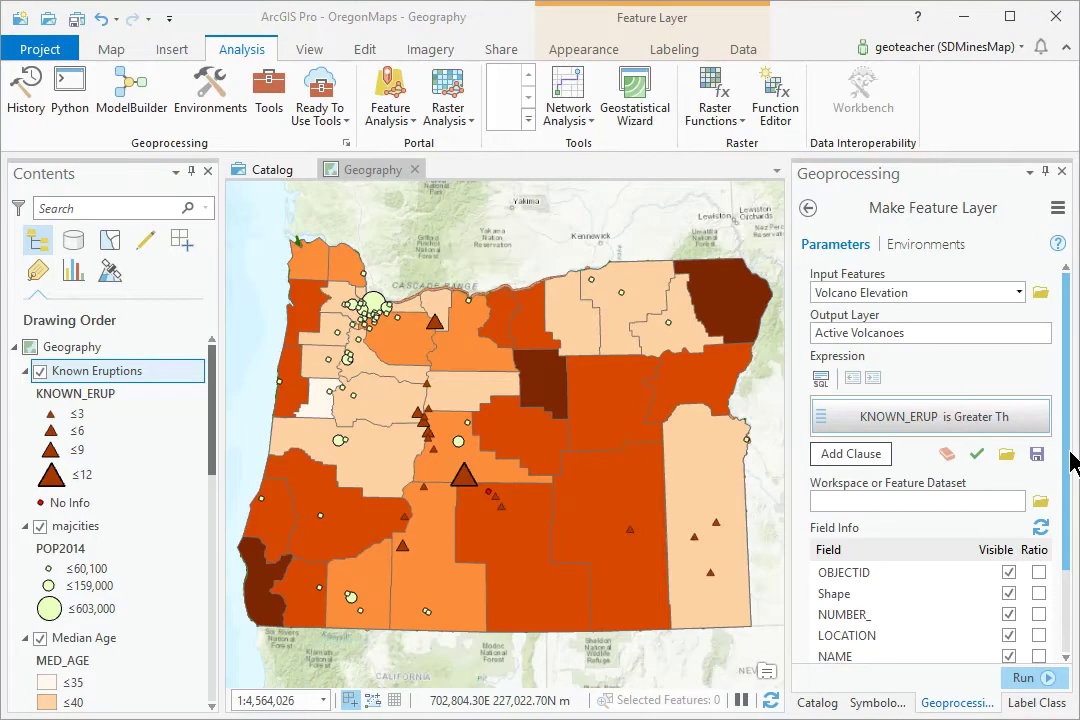
# Make the OBJECTID, Shape, NUMBER_, LOCATION, ELEVATION, STATUS and TIME_CODE fields not visible in the output and run Make Feature Layer.
pyautogui.moveTo(1073, 462); pyautogui.dragTo(1068, 596)
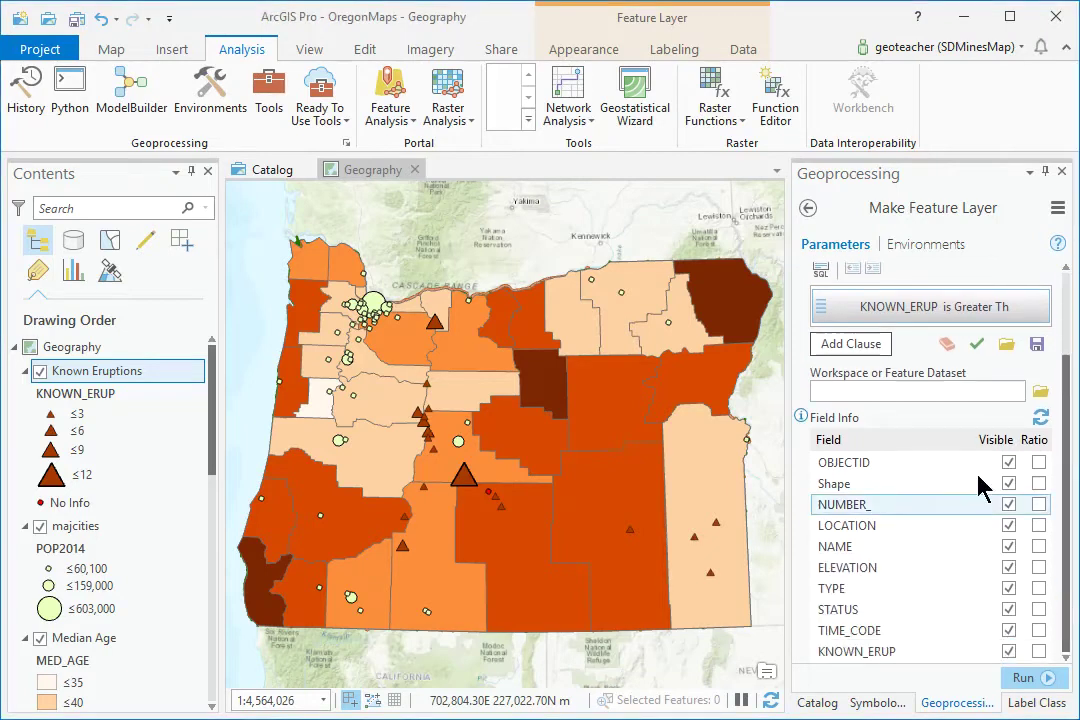
pyautogui.click(1009, 462)
pyautogui.click(1009, 483)
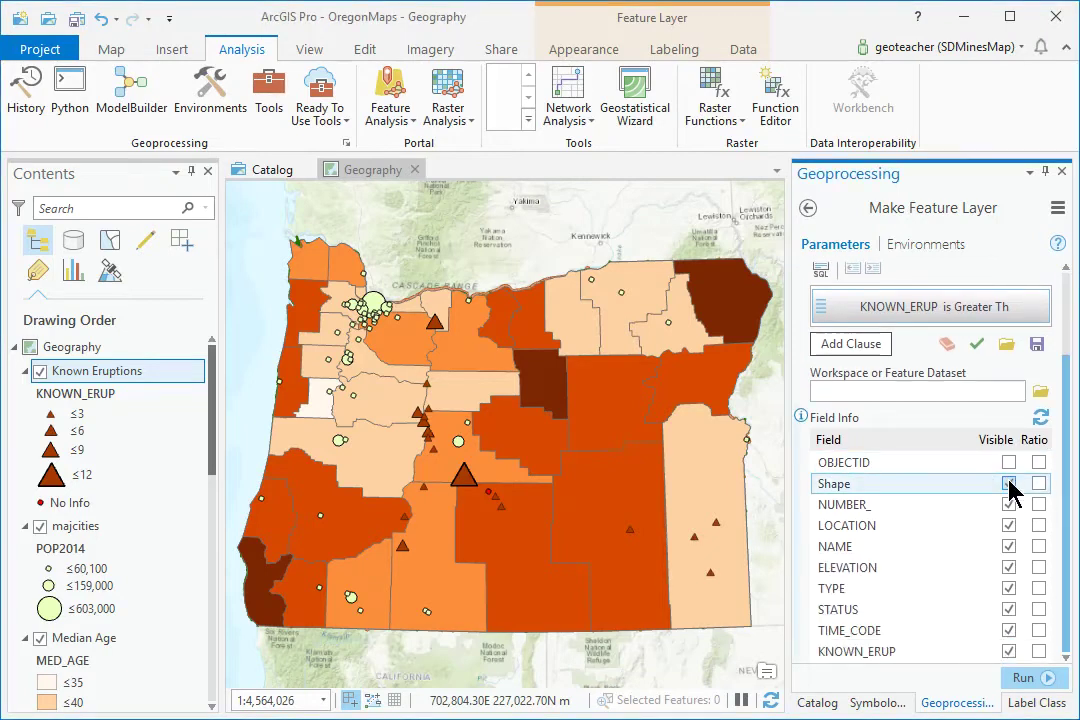
pyautogui.click(1009, 504)
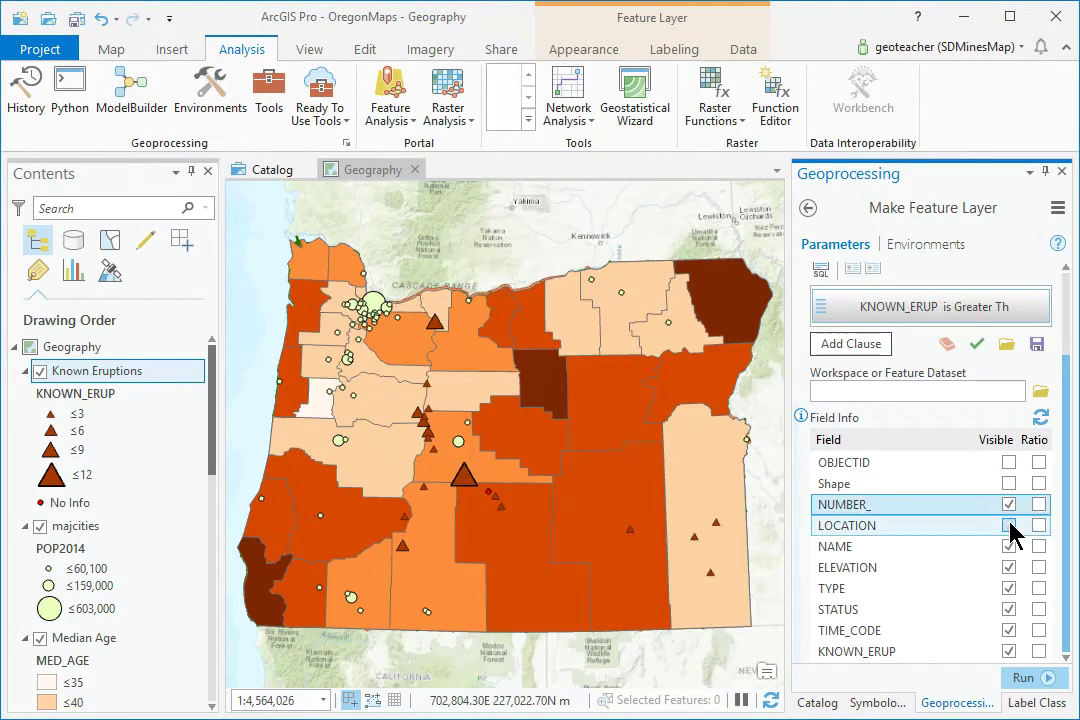
pyautogui.click(1009, 505)
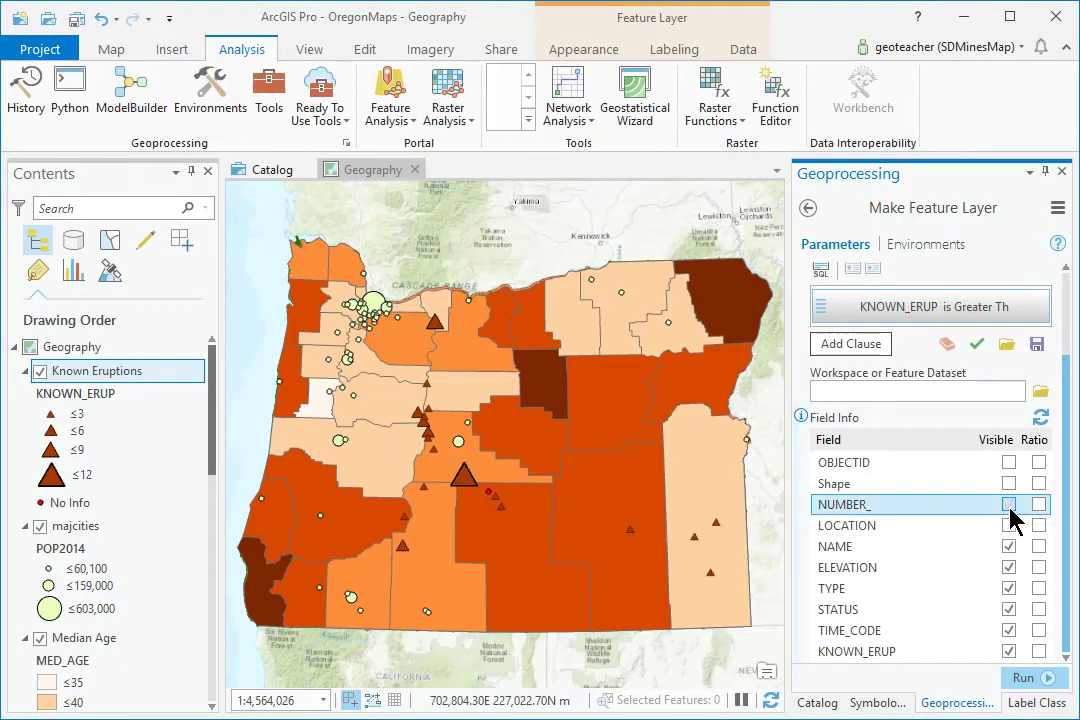
pyautogui.click(1009, 568)
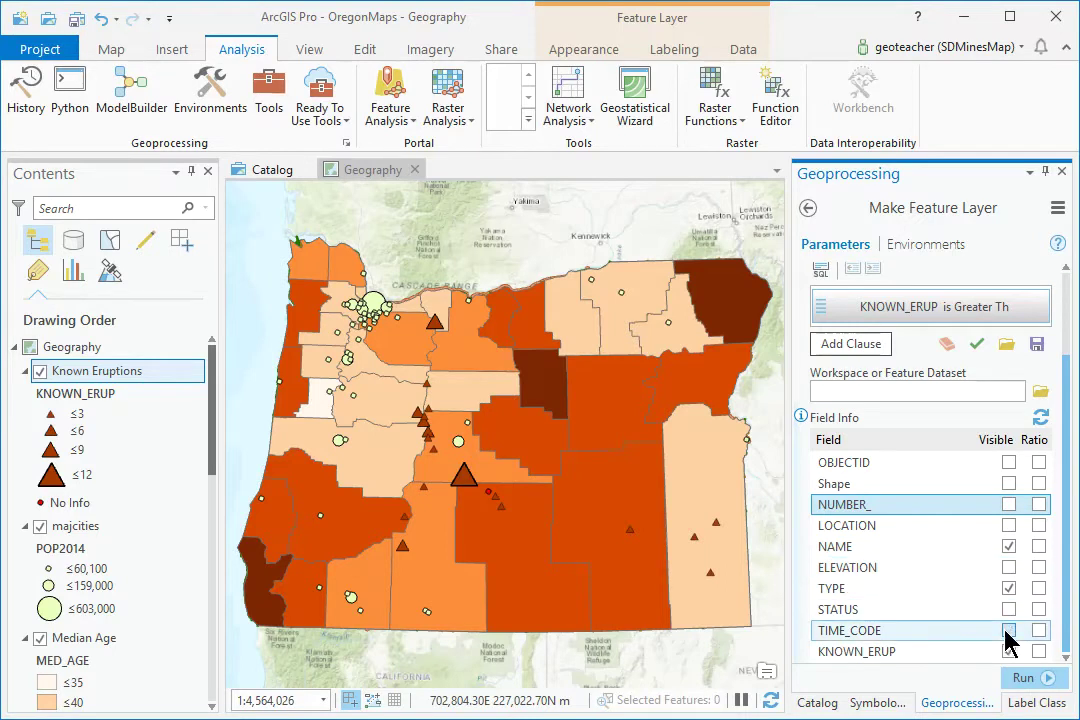
pyautogui.click(1047, 679)
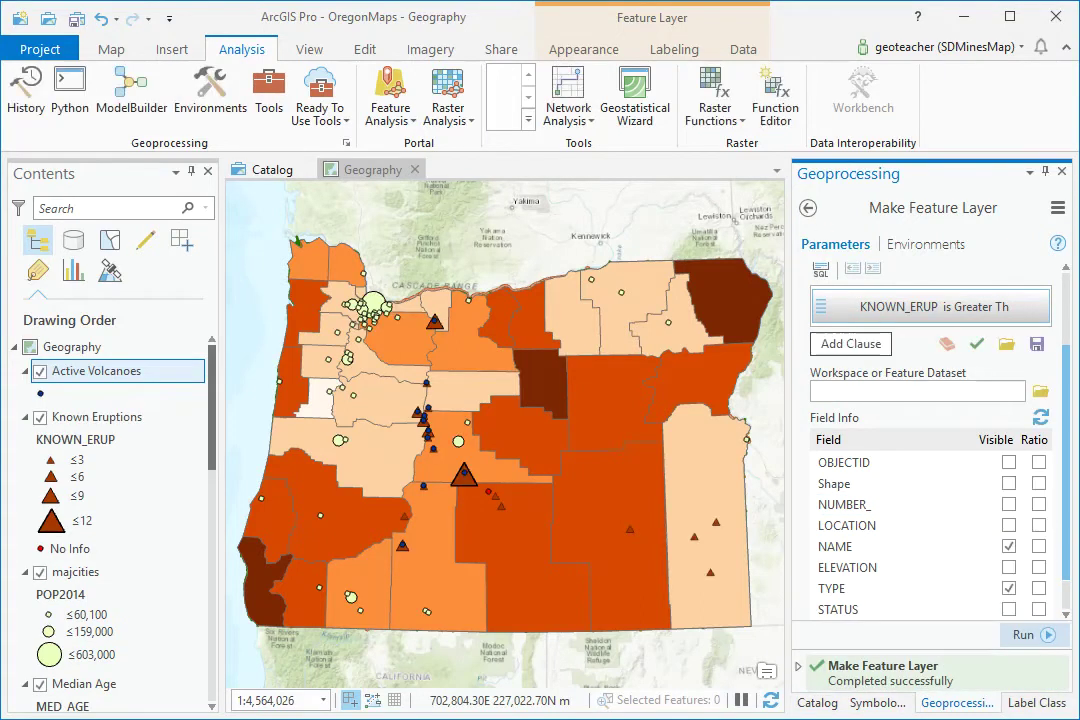
# Close the Geoprocessing pane and turn off the Known Eruptions layer in the Geography map.
pyautogui.click(1062, 172)
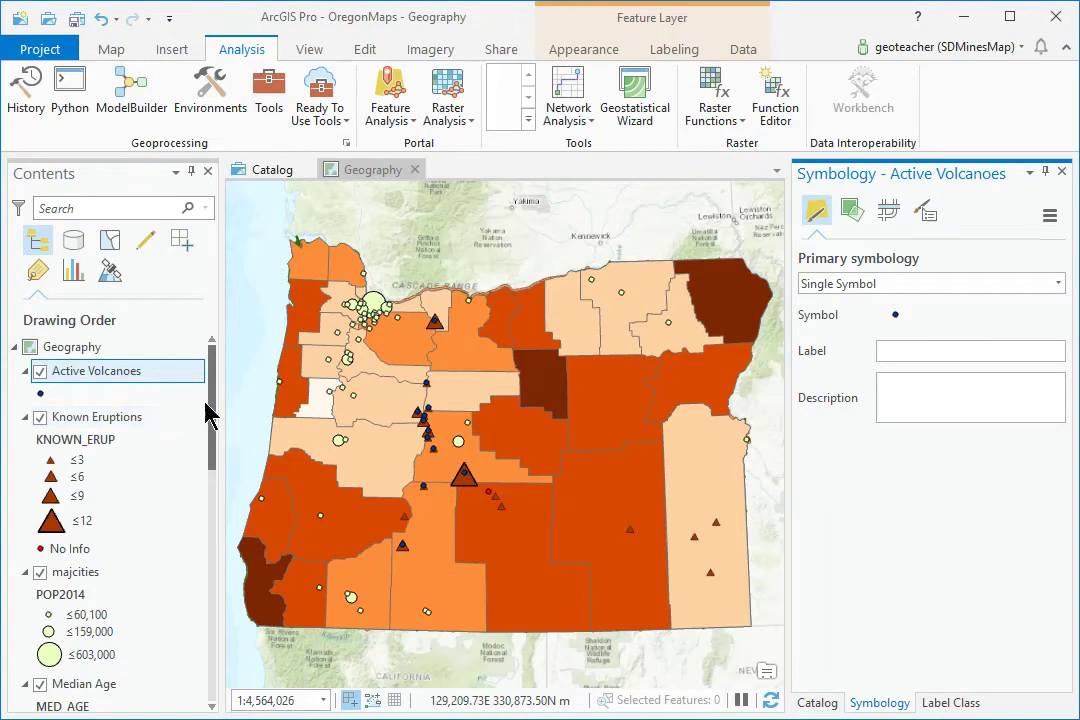
pyautogui.click(40, 418)
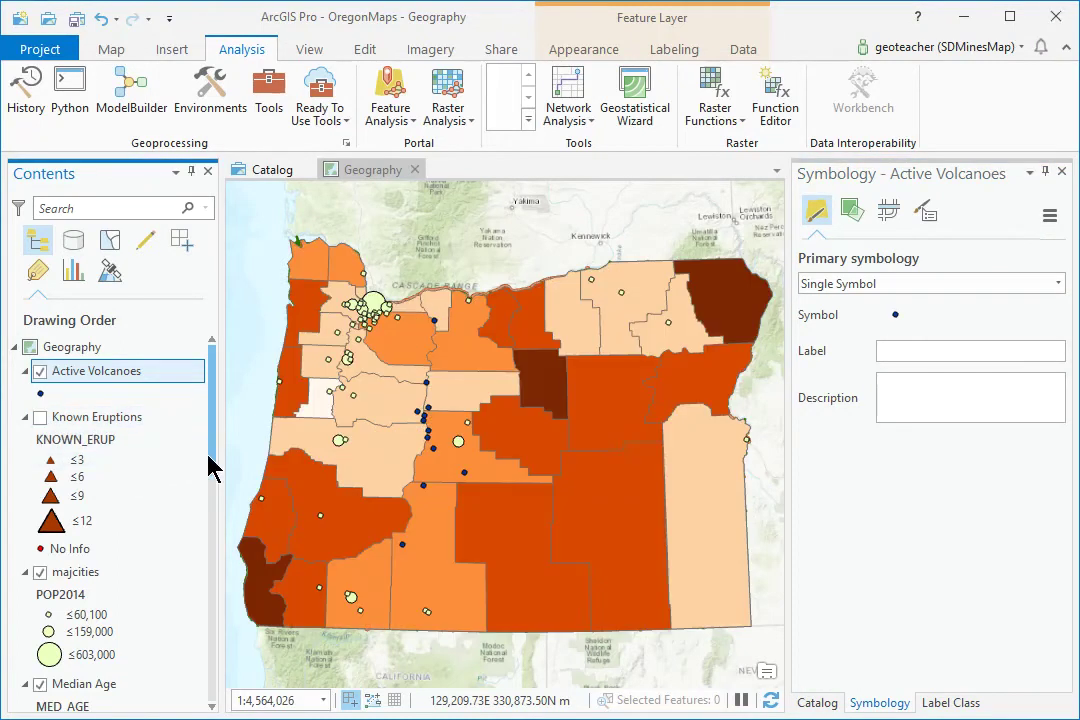
pyautogui.moveTo(216, 460); pyautogui.dragTo(219, 632)
pyautogui.moveTo(216, 578); pyautogui.dragTo(215, 646)
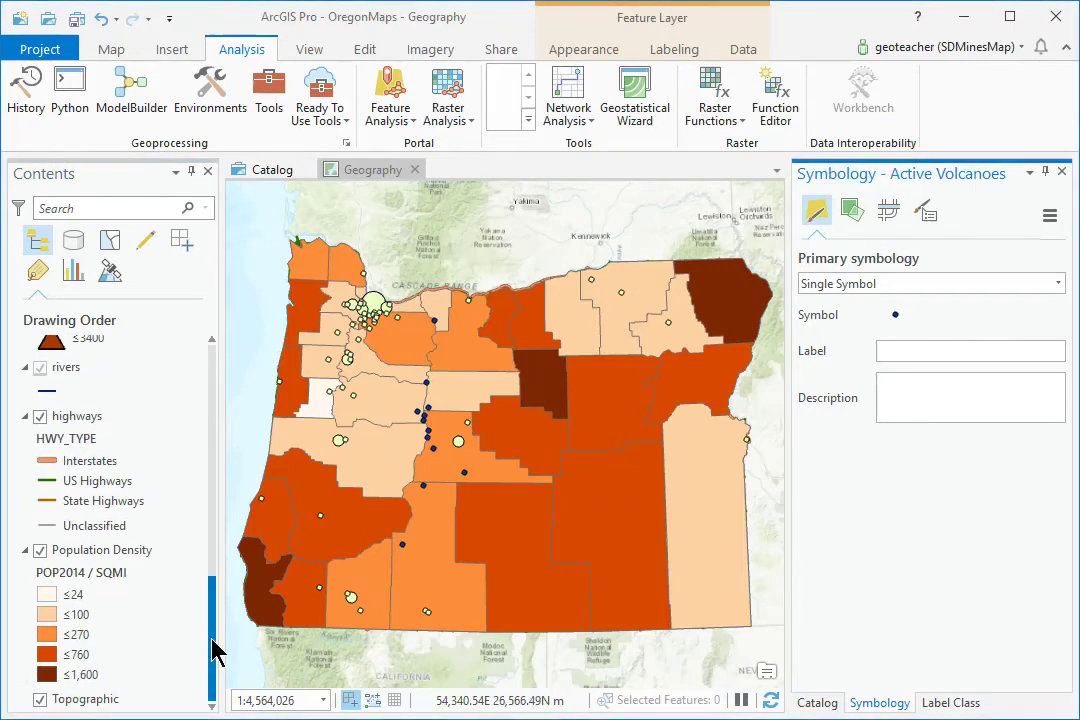
pyautogui.moveTo(212, 651); pyautogui.dragTo(225, 392)
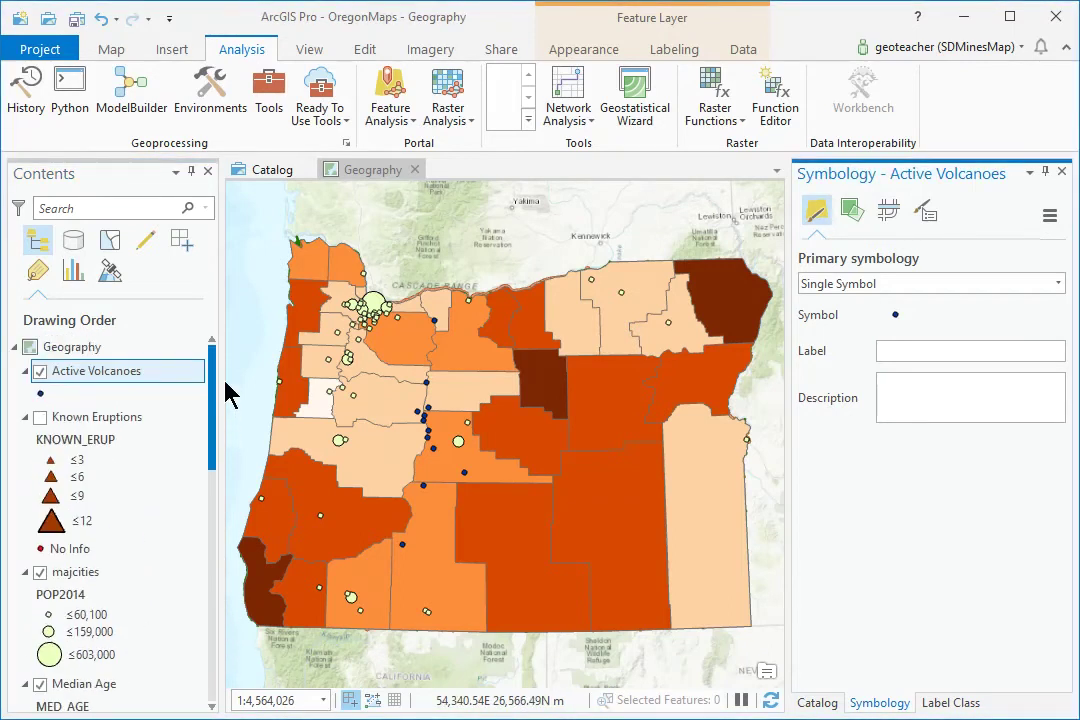
# Open the attribute table of the Active Volcanoes layer to review its fields and records, and close it.
pyautogui.rightClick(120, 375)
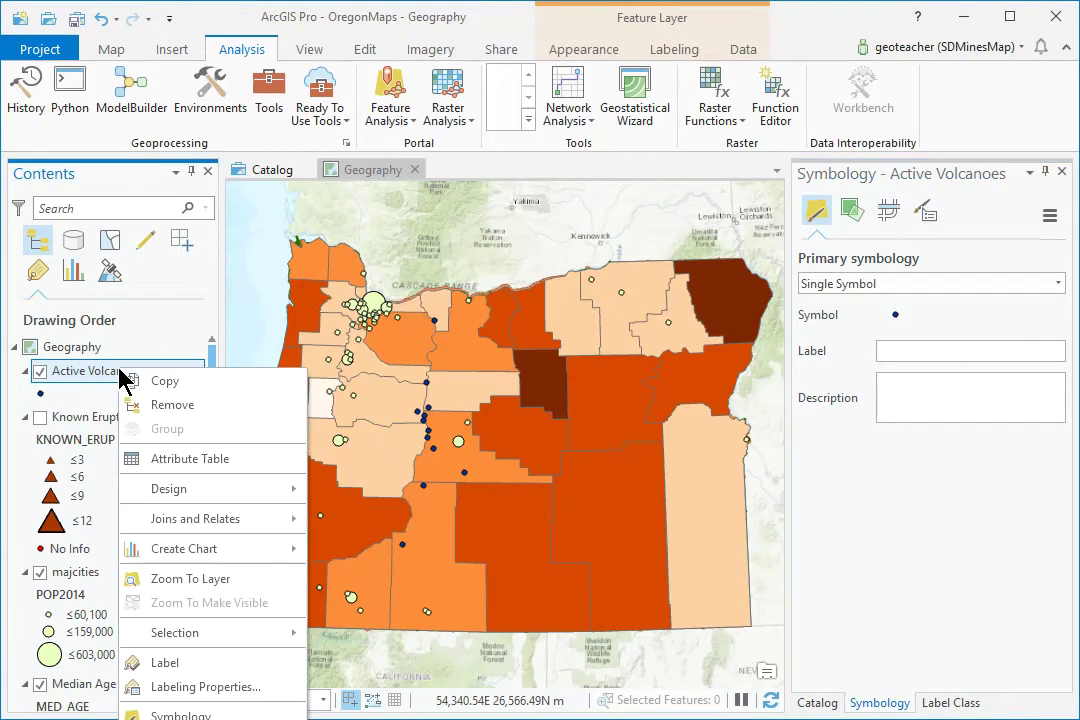
pyautogui.click(162, 463)
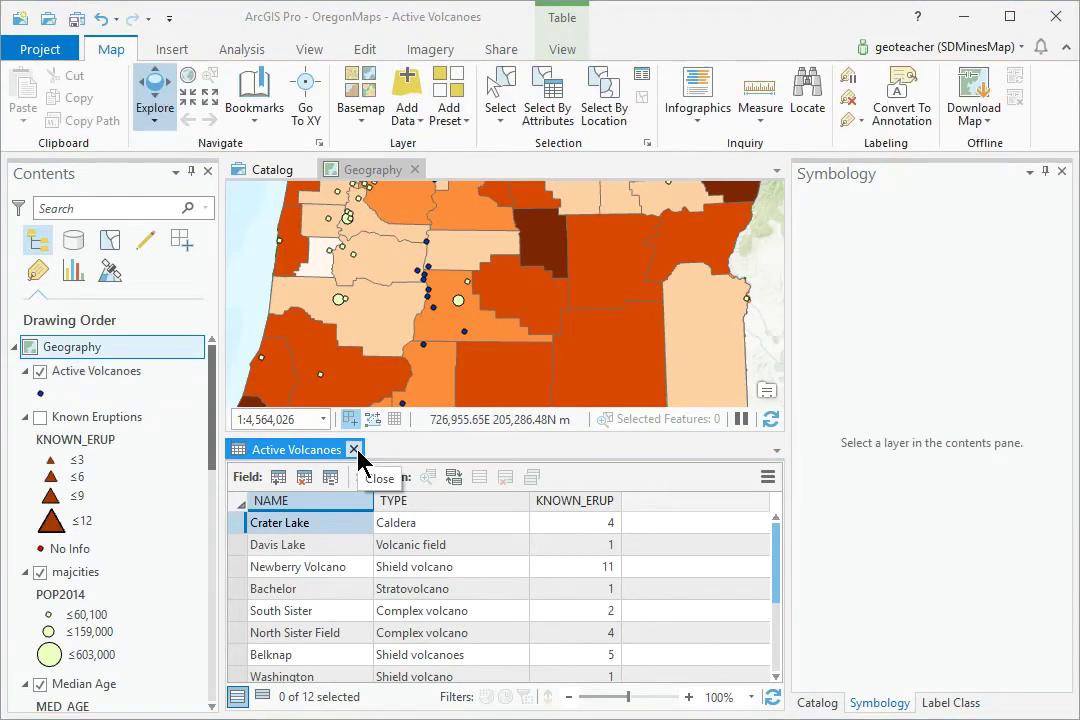
pyautogui.click(355, 451)
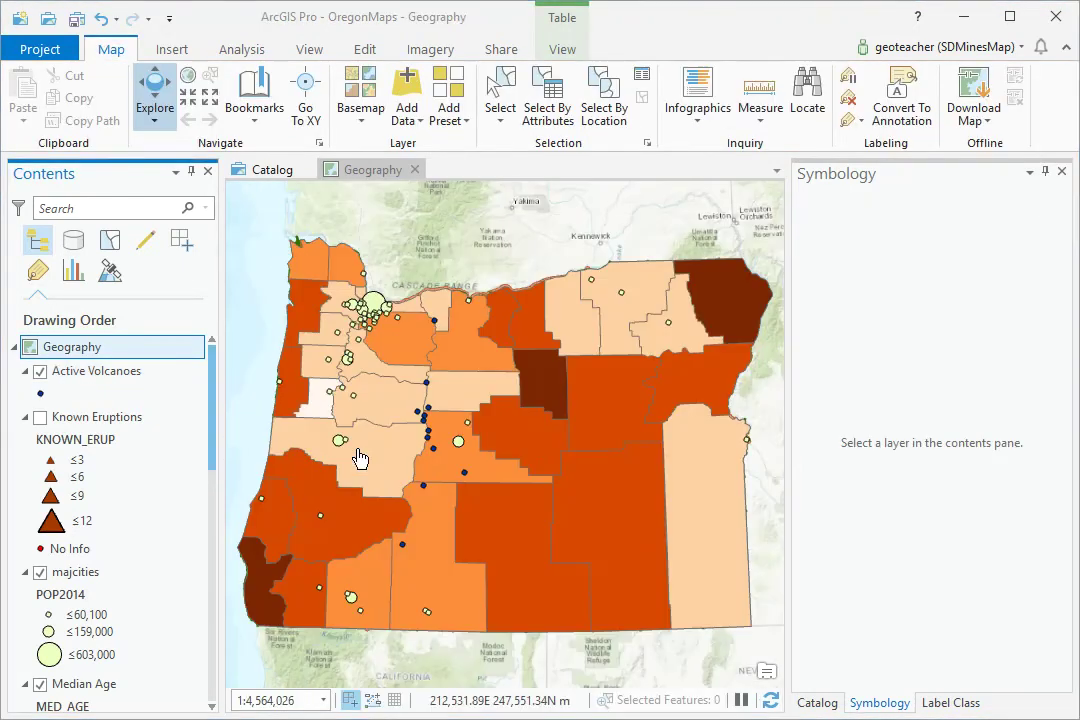
# Symbolize the Active Volcanoes layer with Proportional Symbols based on the KNOWN_ERUP field.
pyautogui.click(104, 377)
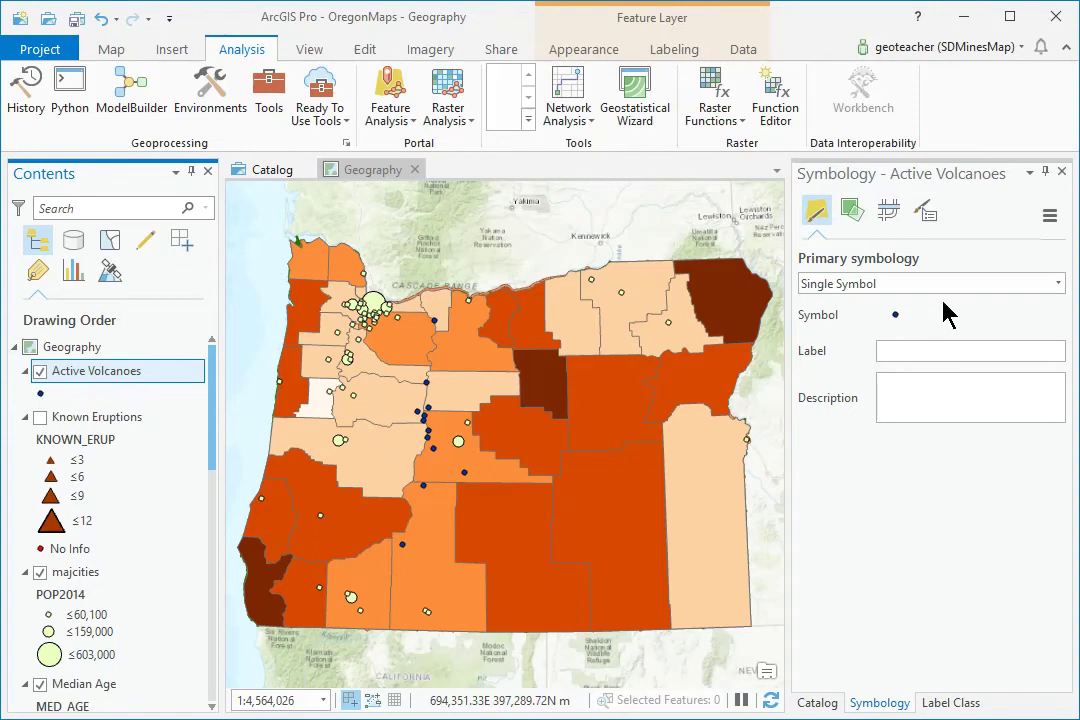
pyautogui.click(1058, 284)
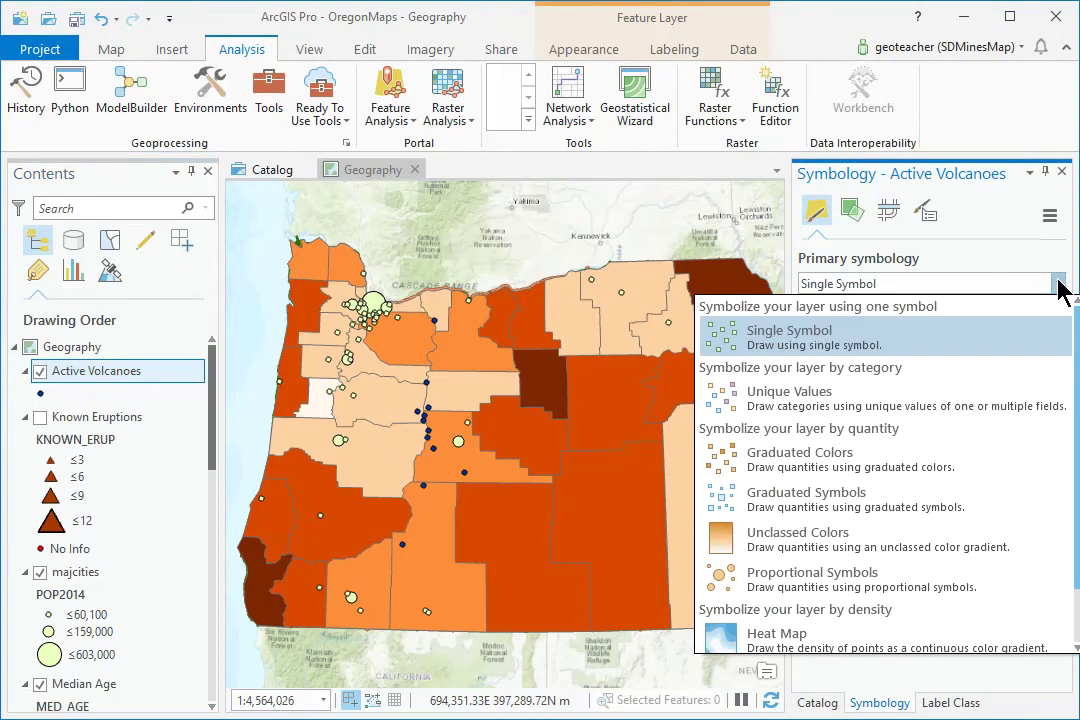
pyautogui.click(948, 583)
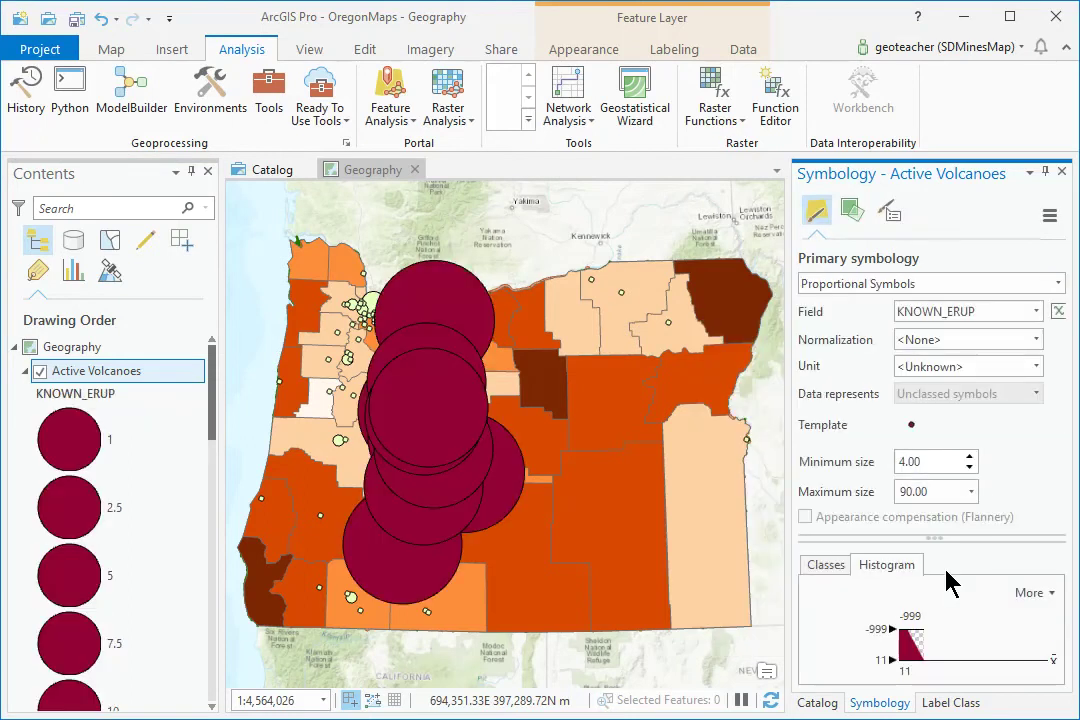
pyautogui.click(1036, 312)
pyautogui.click(972, 334)
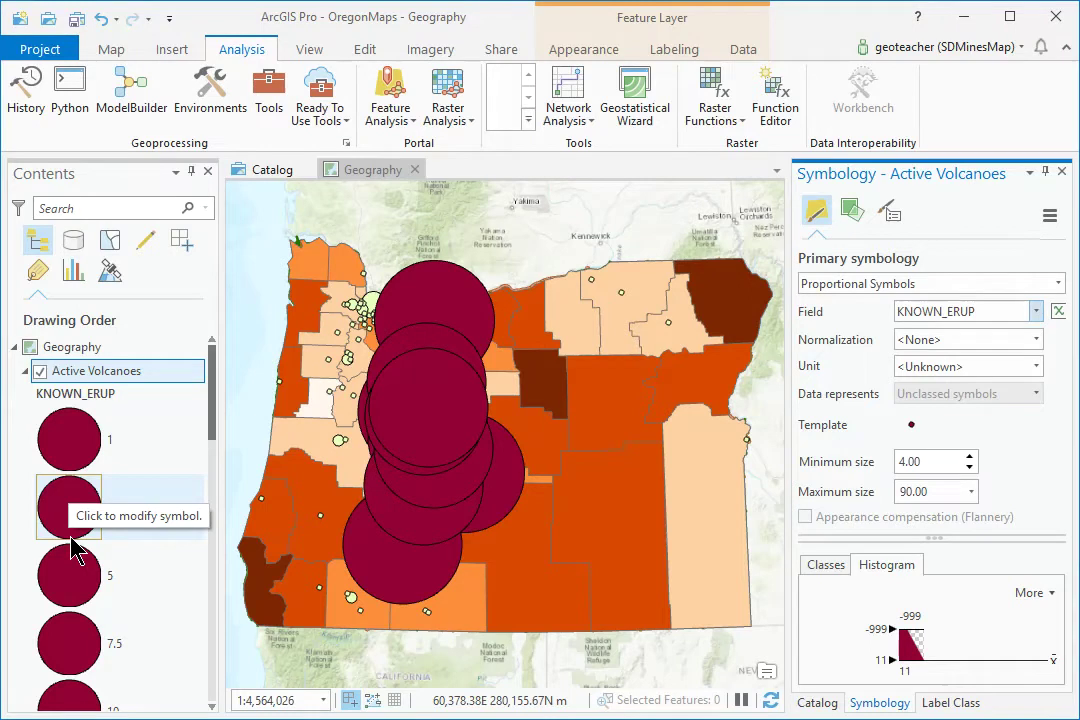
# Switch the Active Volcanoes symbology unit to Miles and back to <Unknown> to refresh the proportional symbol sizing.
pyautogui.click(1035, 367)
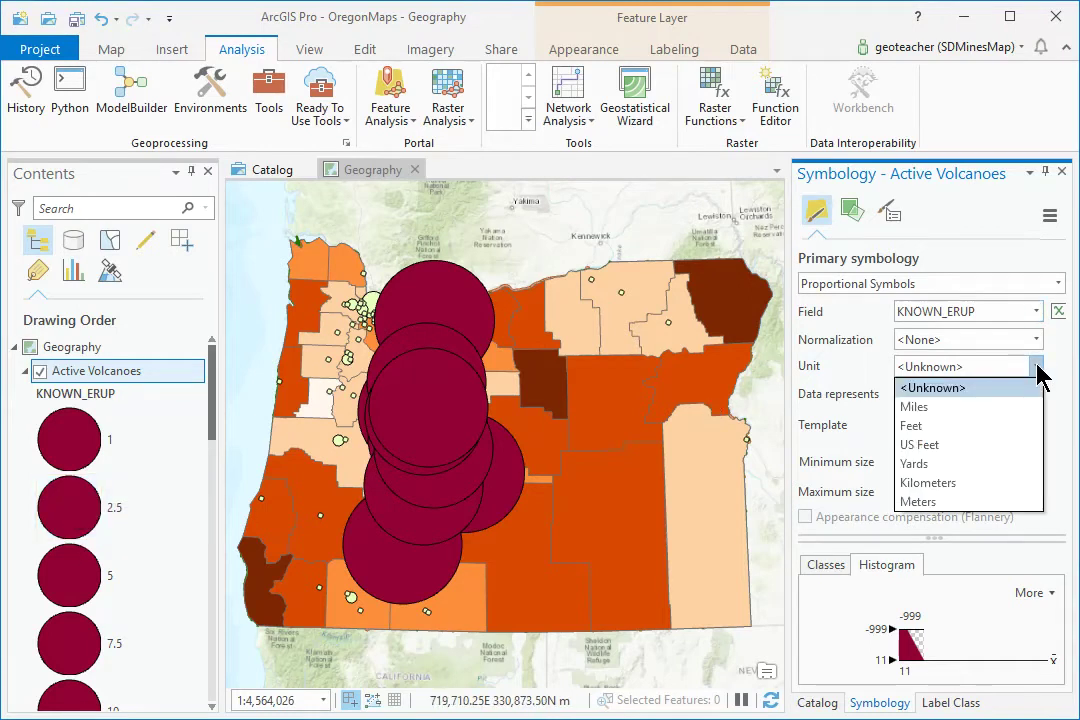
pyautogui.click(973, 408)
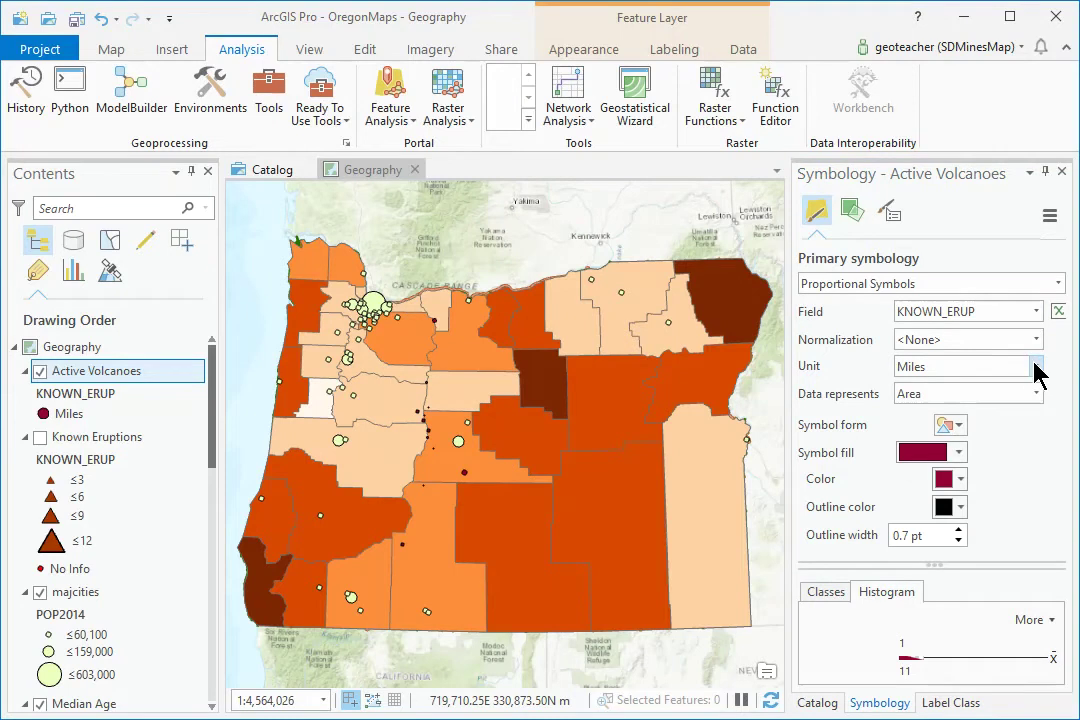
pyautogui.click(1036, 368)
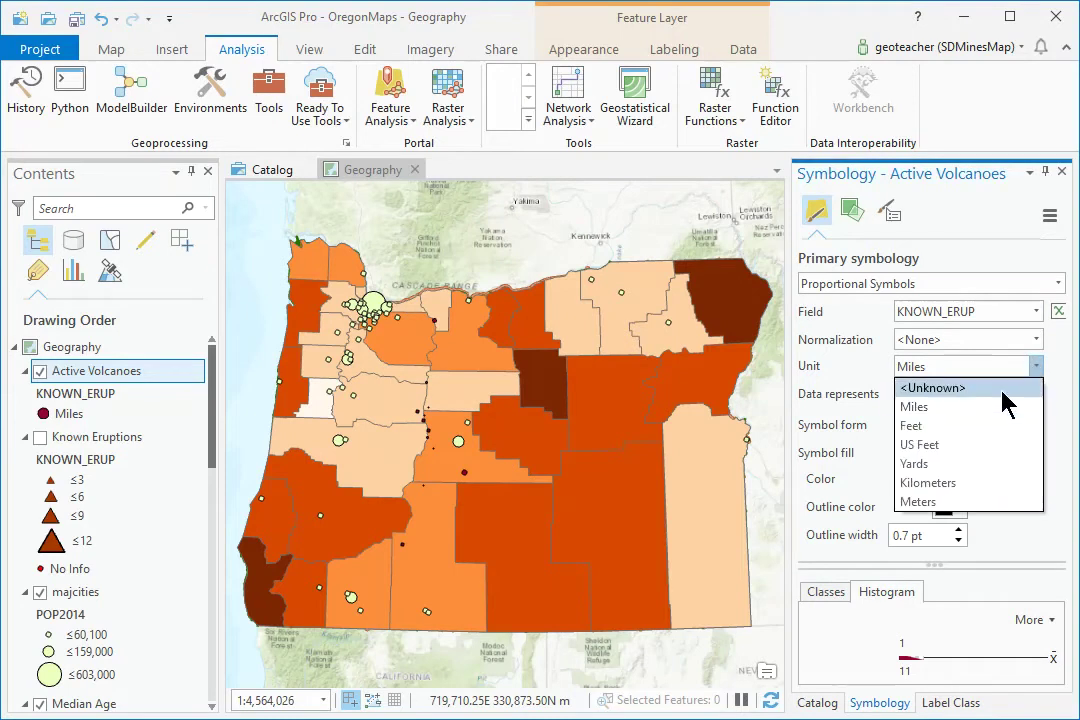
pyautogui.click(1002, 391)
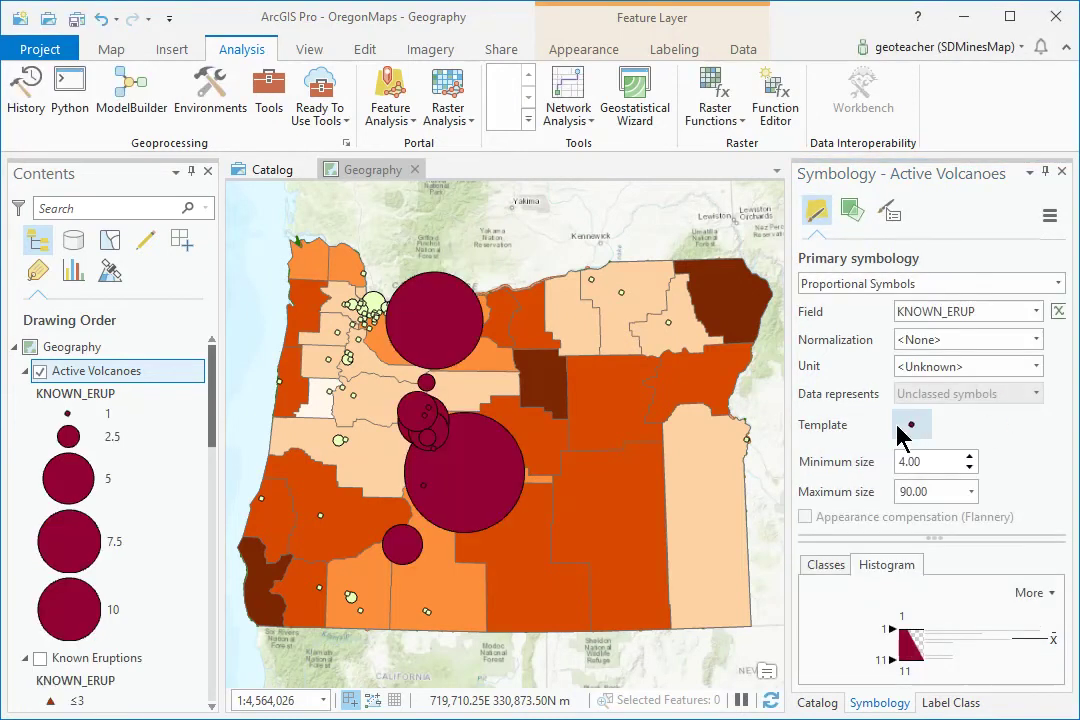
# Change the template symbol of the Active Volcanoes layer to Triangle 3 from the symbol gallery.
pyautogui.click(910, 425)
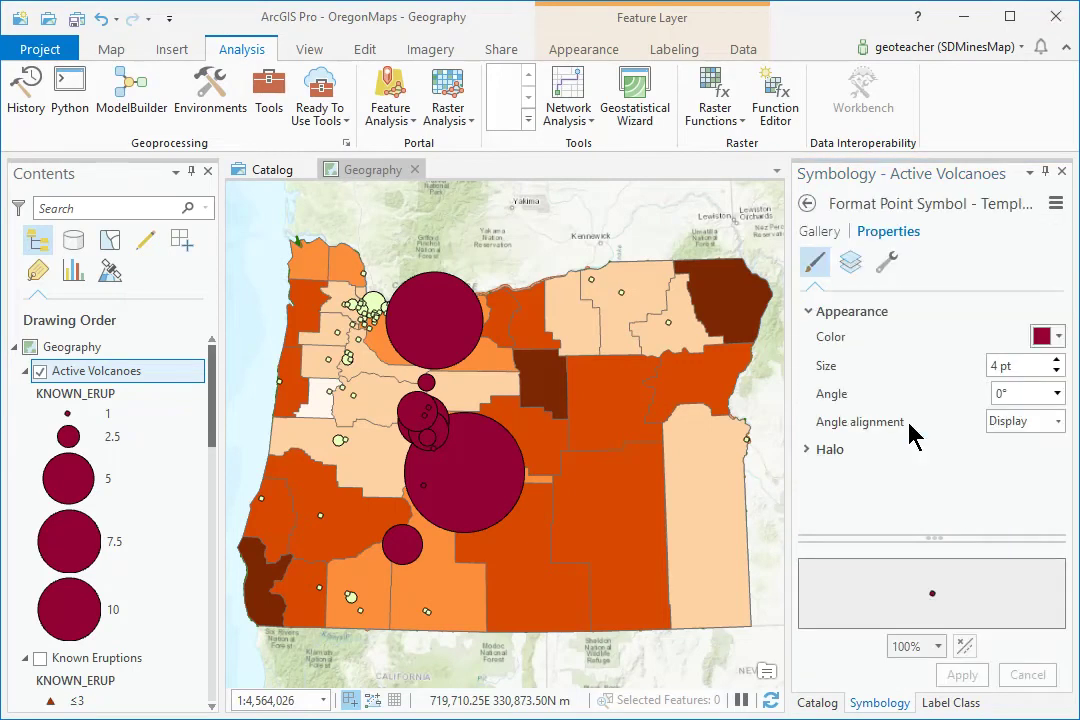
pyautogui.click(818, 232)
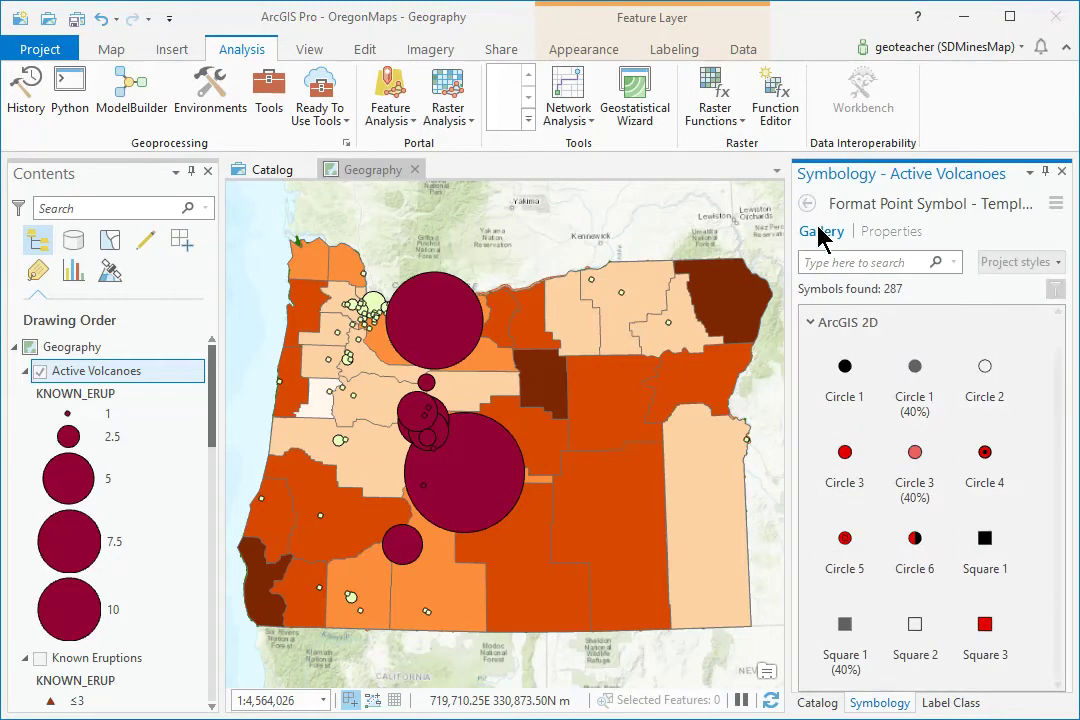
pyautogui.scroll(-3, 952, 500)
pyautogui.scroll(-3, 951, 502)
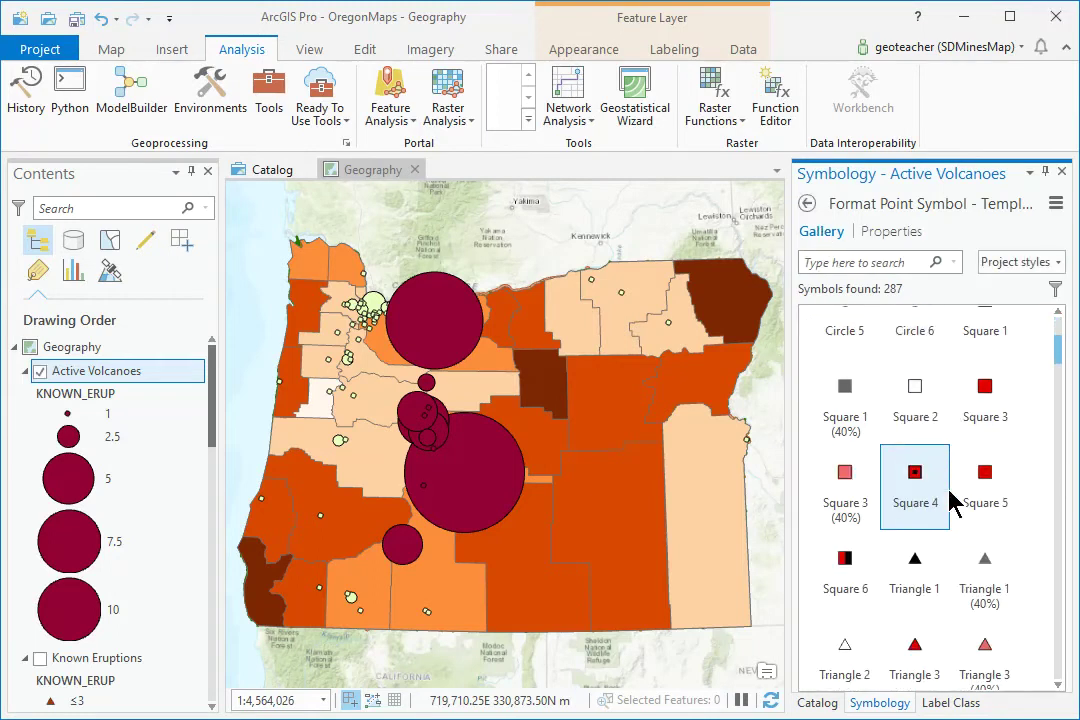
pyautogui.click(918, 607)
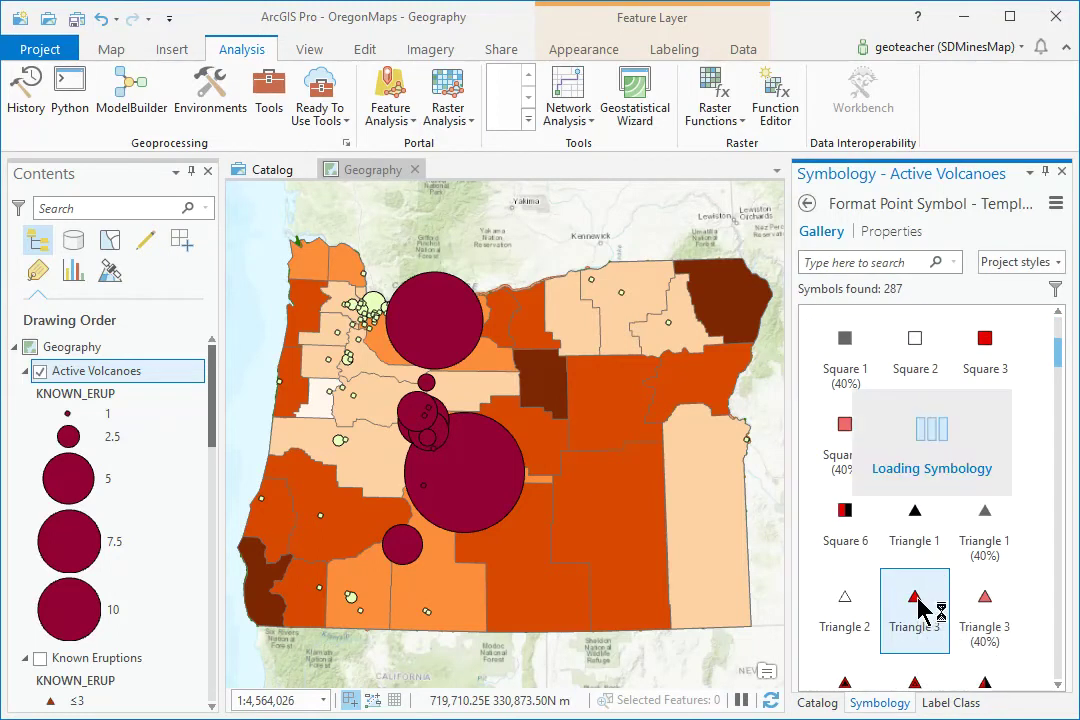
# Set the triangle template symbol's color to light yellow and apply it.
pyautogui.click(893, 232)
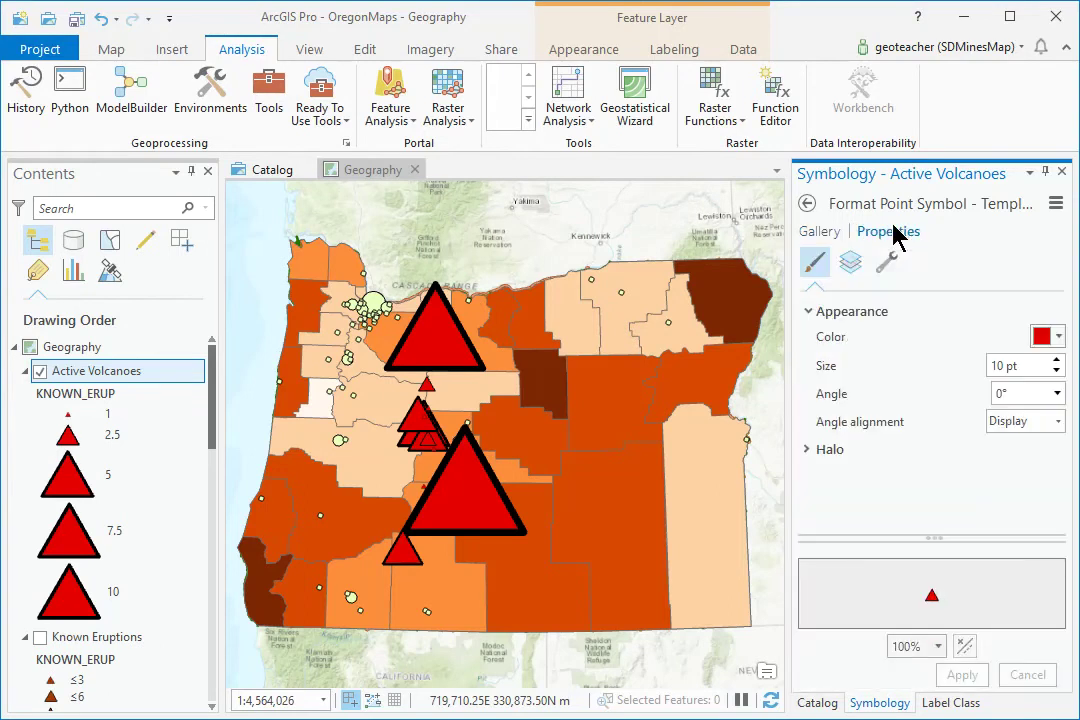
pyautogui.click(1058, 338)
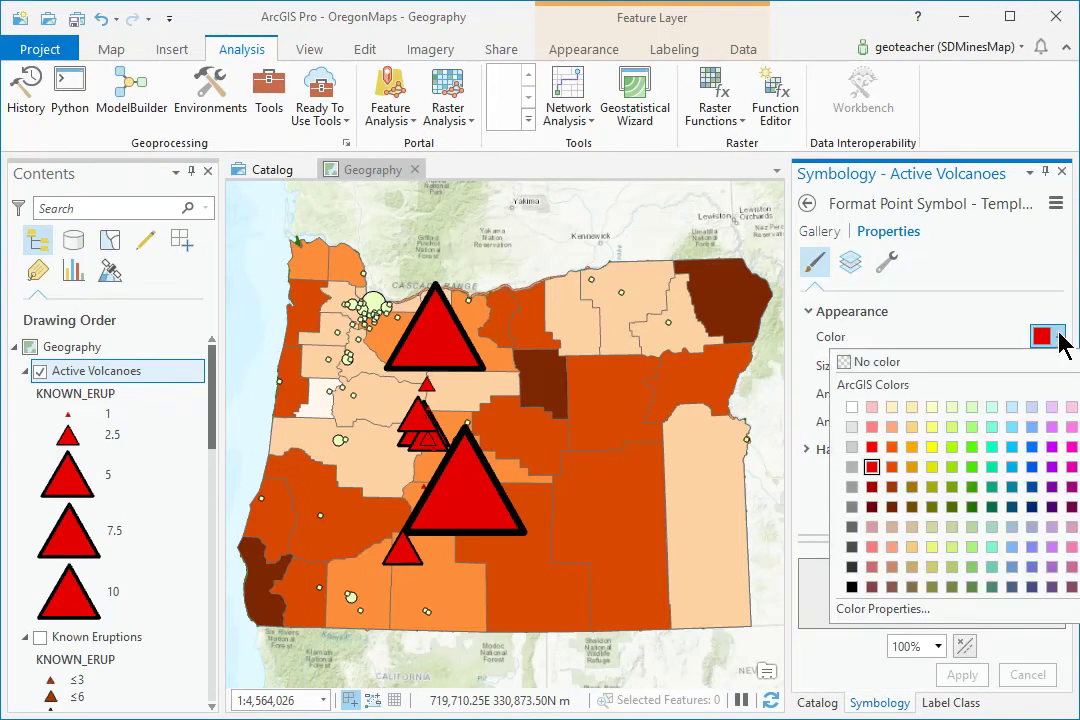
pyautogui.click(929, 427)
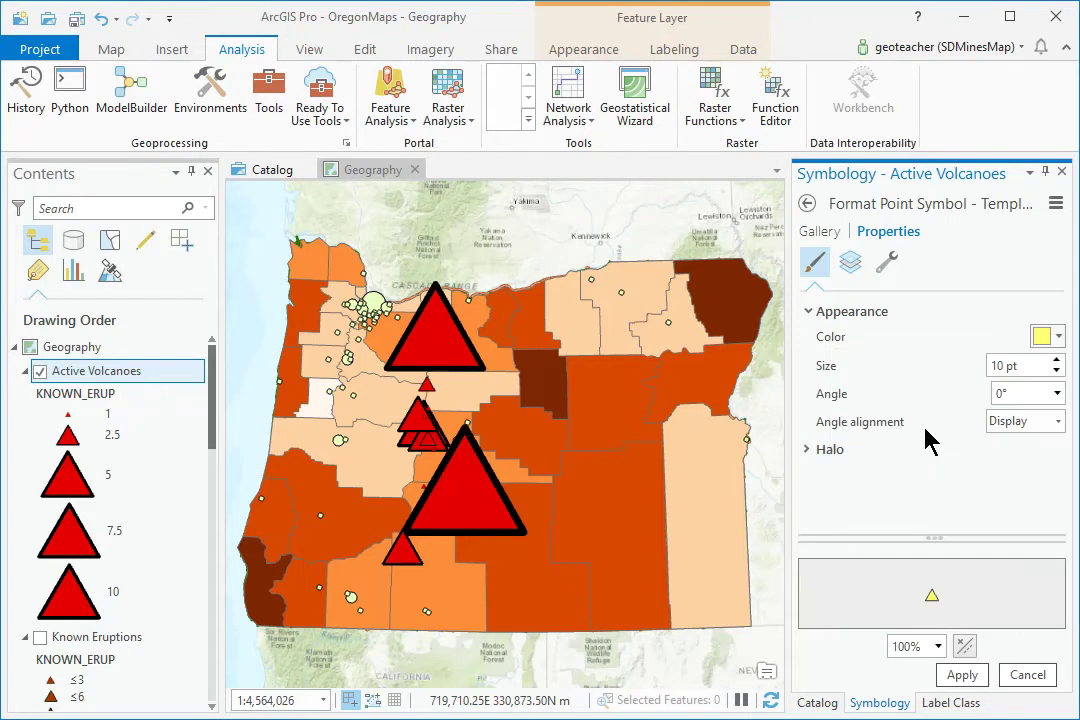
pyautogui.click(962, 676)
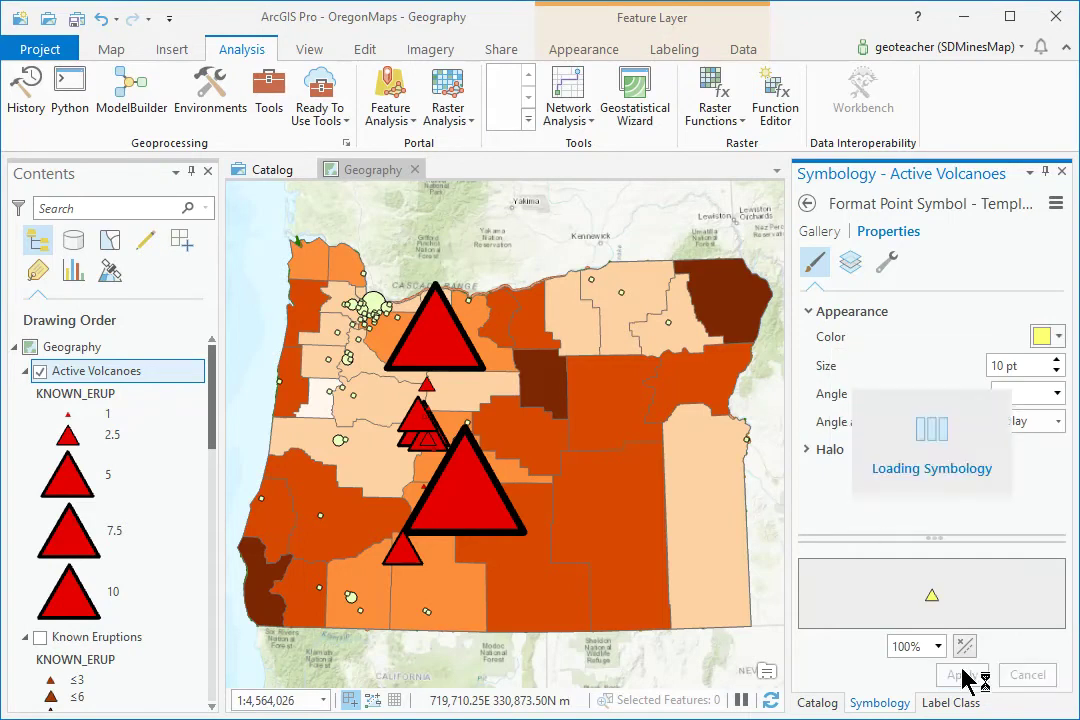
# Return to the primary symbology settings and set the maximum symbol size to 40.
pyautogui.click(808, 205)
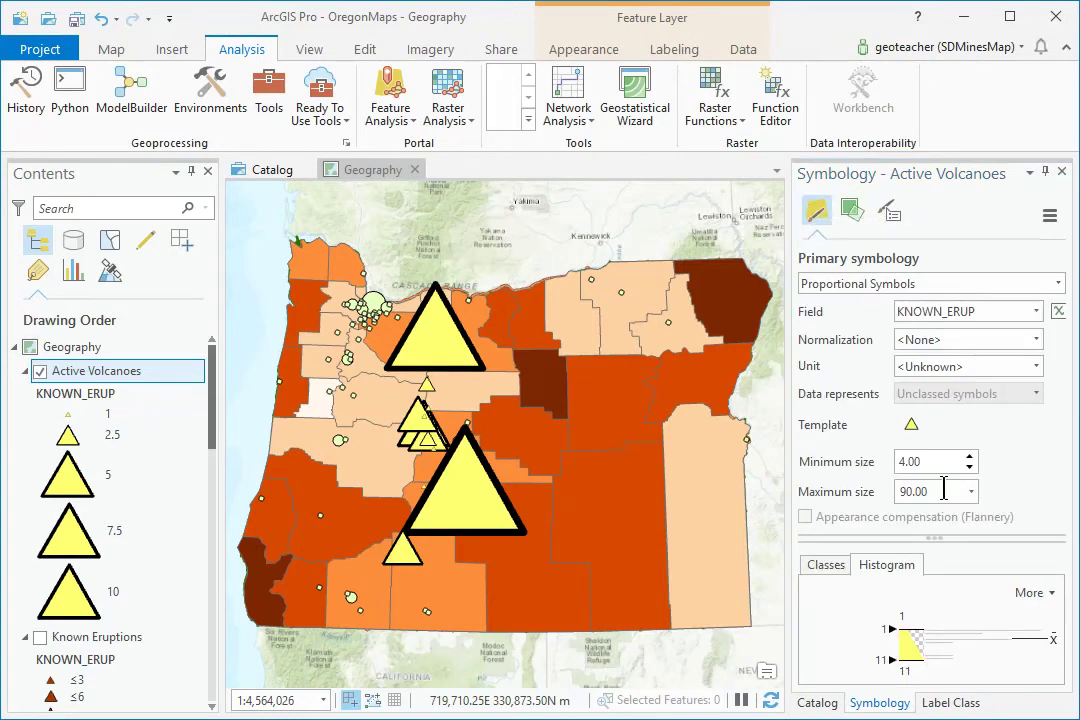
pyautogui.moveTo(944, 490); pyautogui.dragTo(893, 500)
pyautogui.write('40')
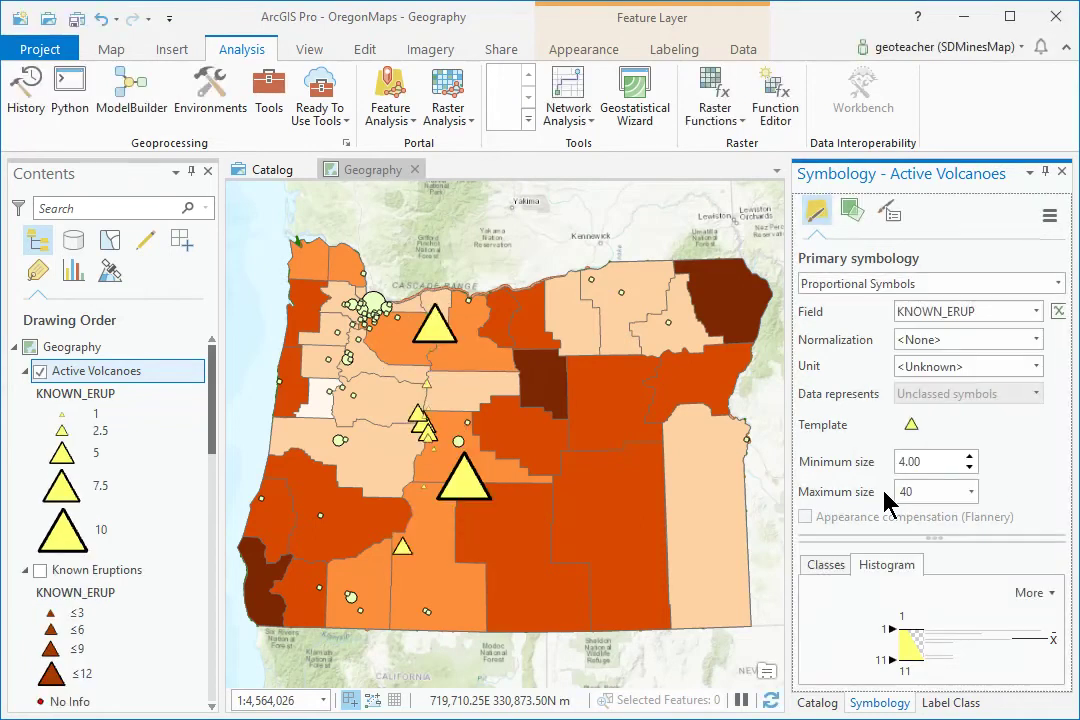
# Set the legend count of the Active Volcanoes classes to 3 and save the project.
pyautogui.click(822, 572)
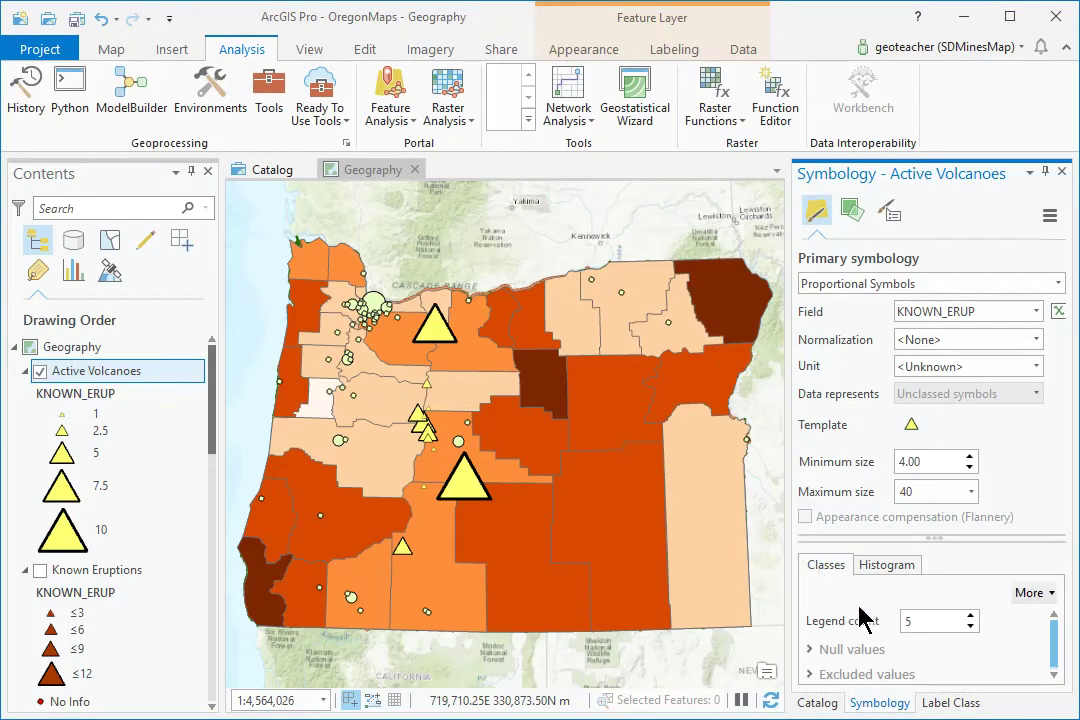
pyautogui.click(970, 628)
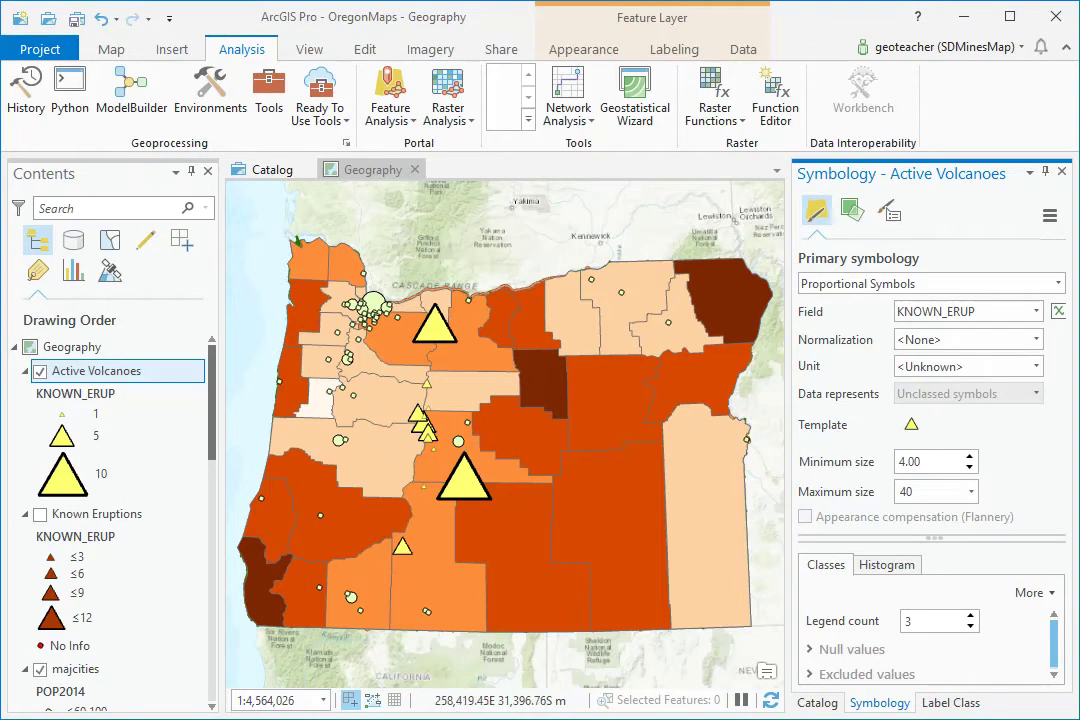
pyautogui.click(77, 22)
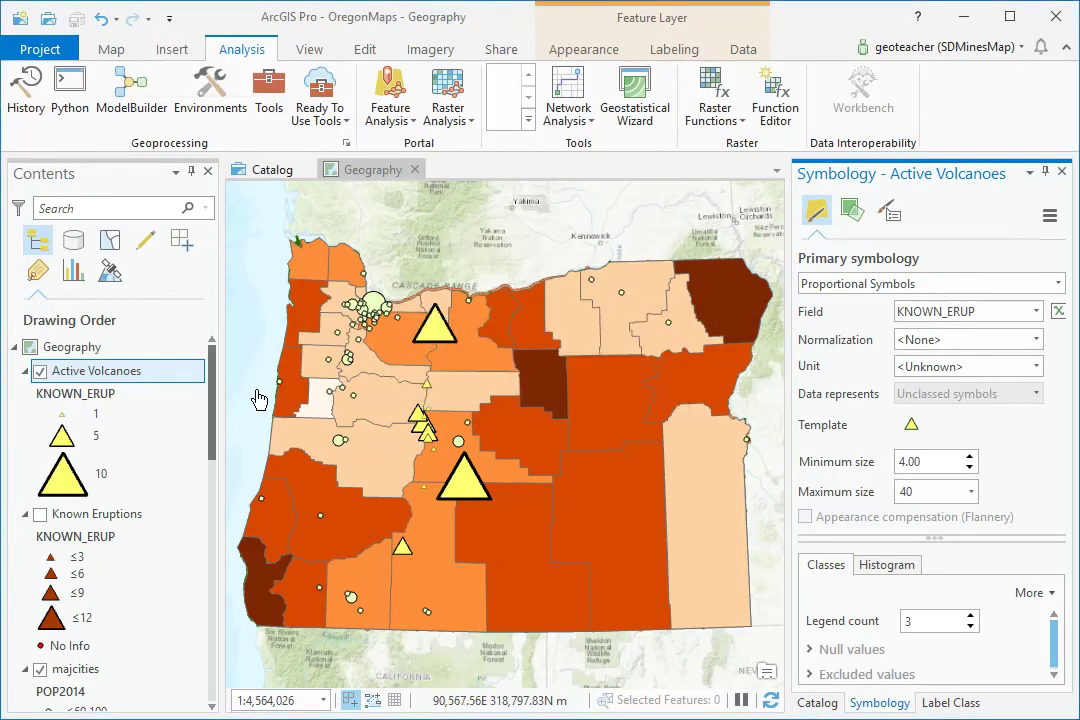
# Insert a new map into the project and rename it Rasters.
pyautogui.click(172, 52)
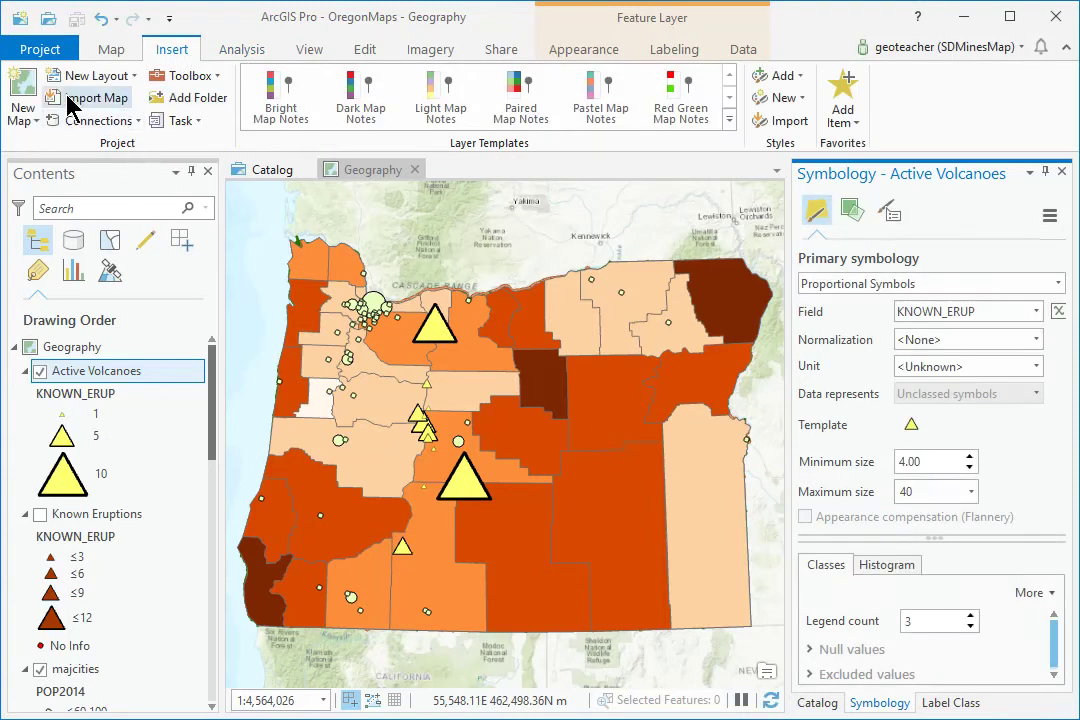
pyautogui.click(20, 95)
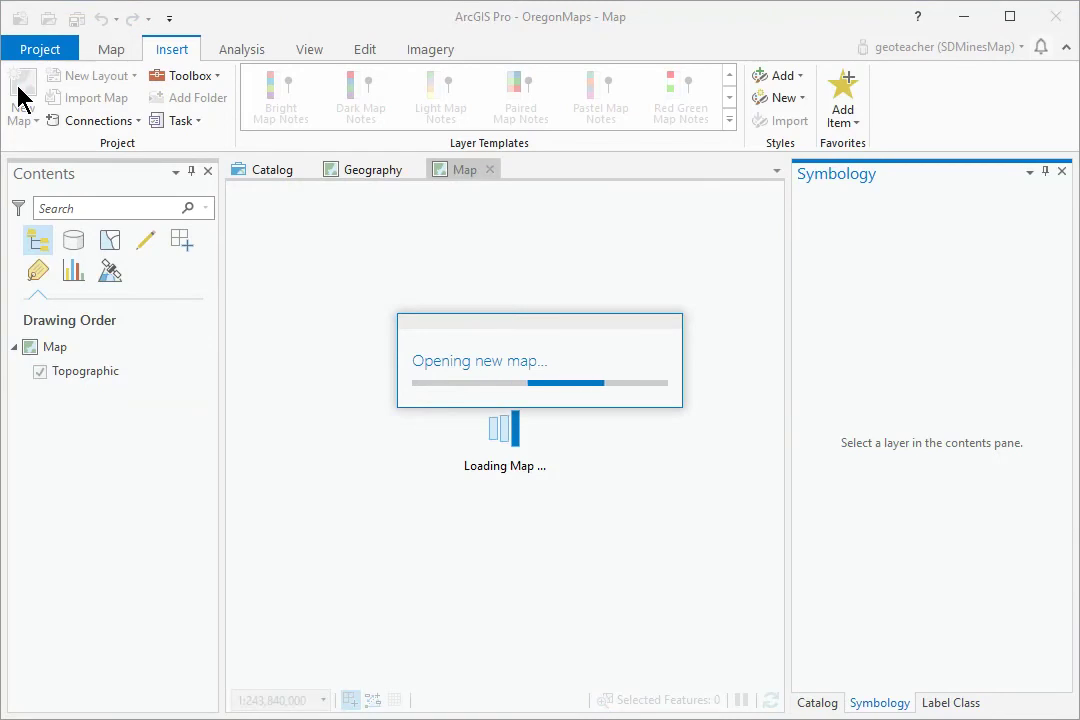
pyautogui.click(60, 351)
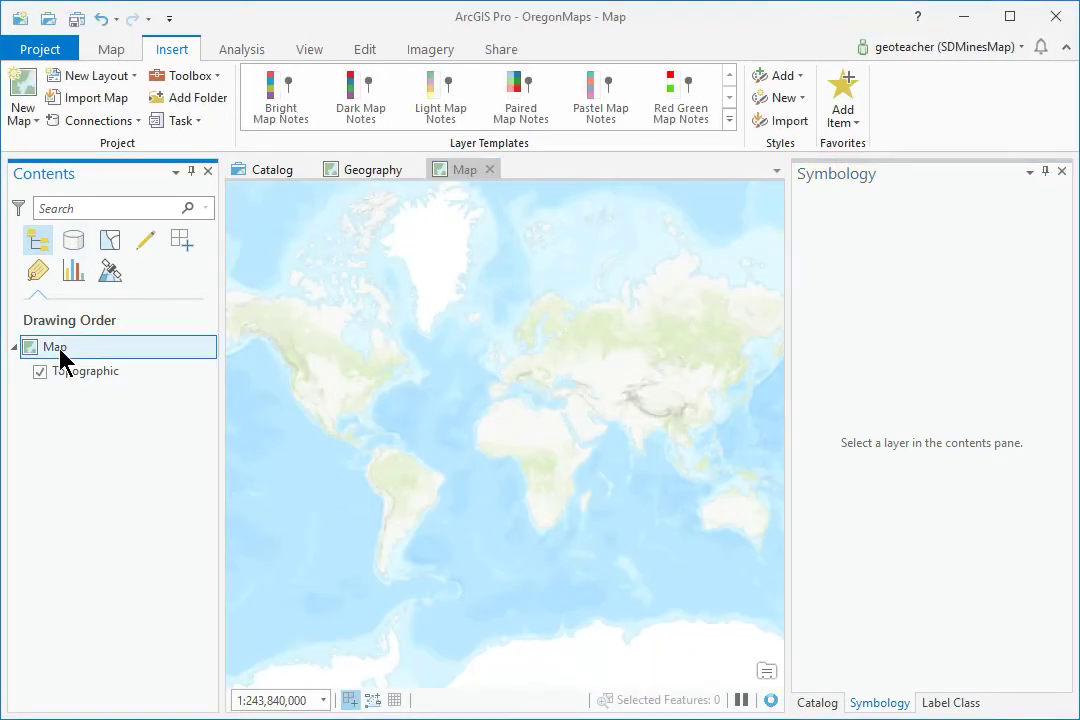
pyautogui.click(60, 352)
pyautogui.write('Rasters')
pyautogui.press('Return')
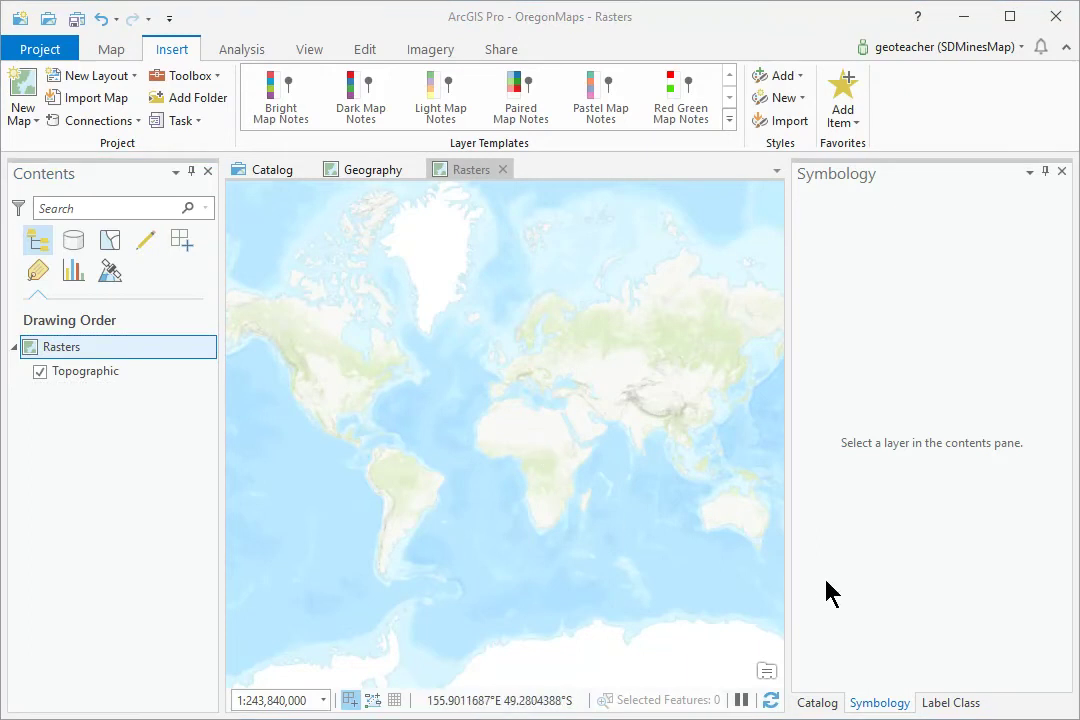
# Add the gtopo1km raster from oregondata.gdb in the Oregon folder to the Rasters map.
pyautogui.click(817, 703)
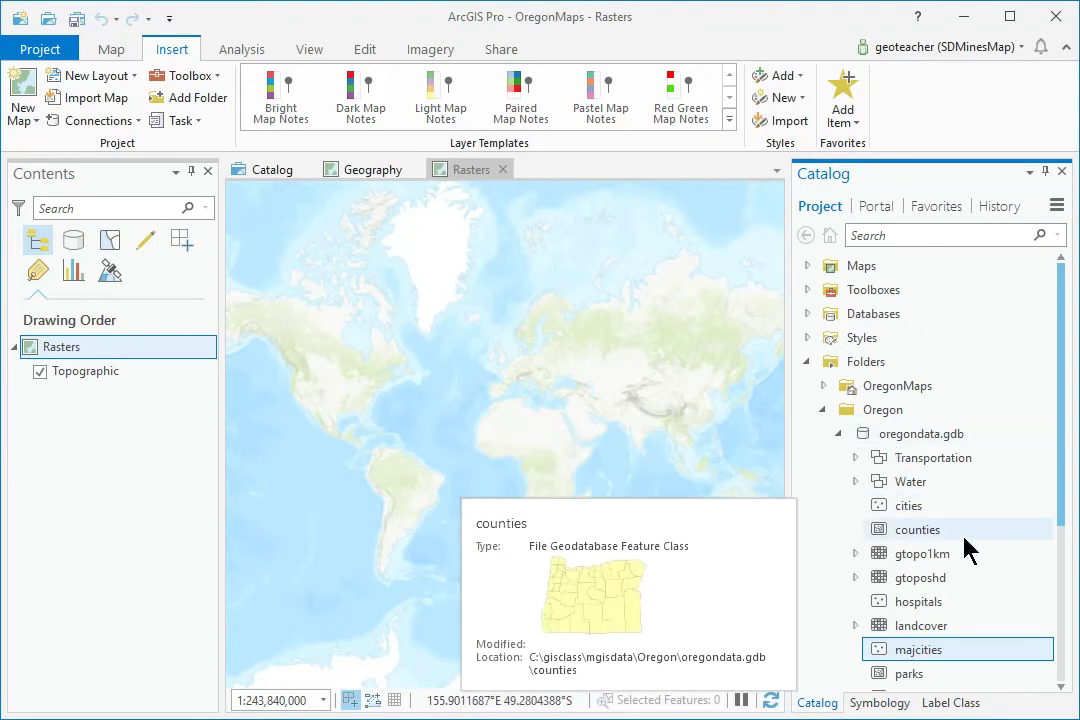
pyautogui.moveTo(966, 560)
pyautogui.moveTo(876, 558); pyautogui.dragTo(492, 458)
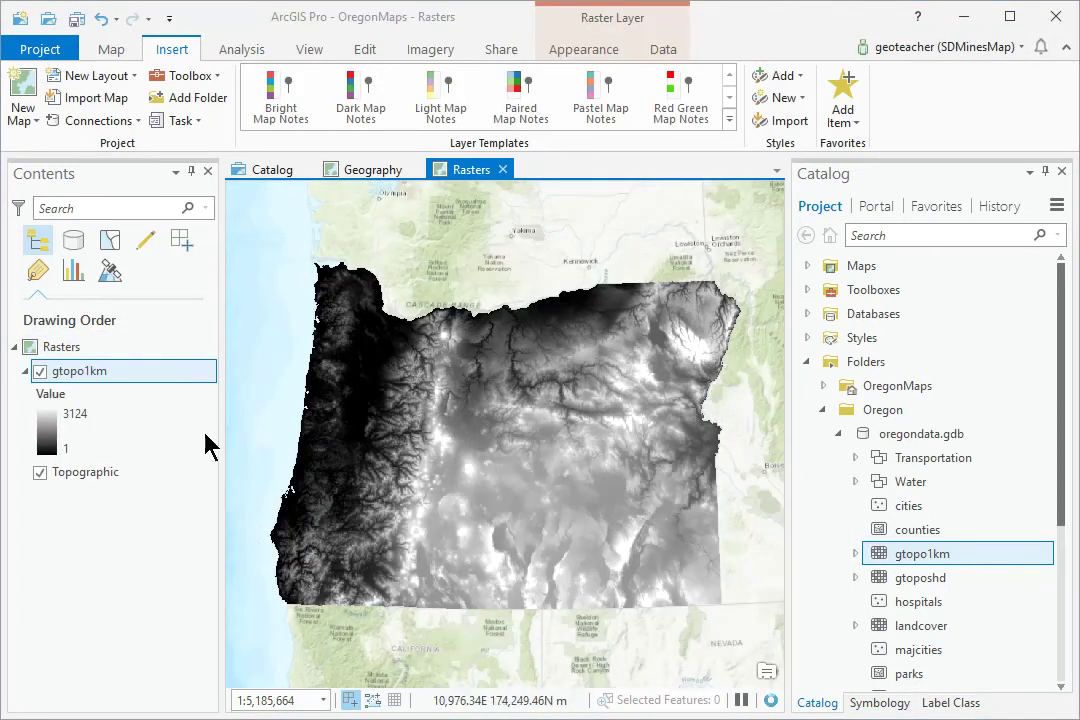
# Review the data source and vertical units in the gtopo1km layer properties, and close them without changes.
pyautogui.doubleClick(73, 372)
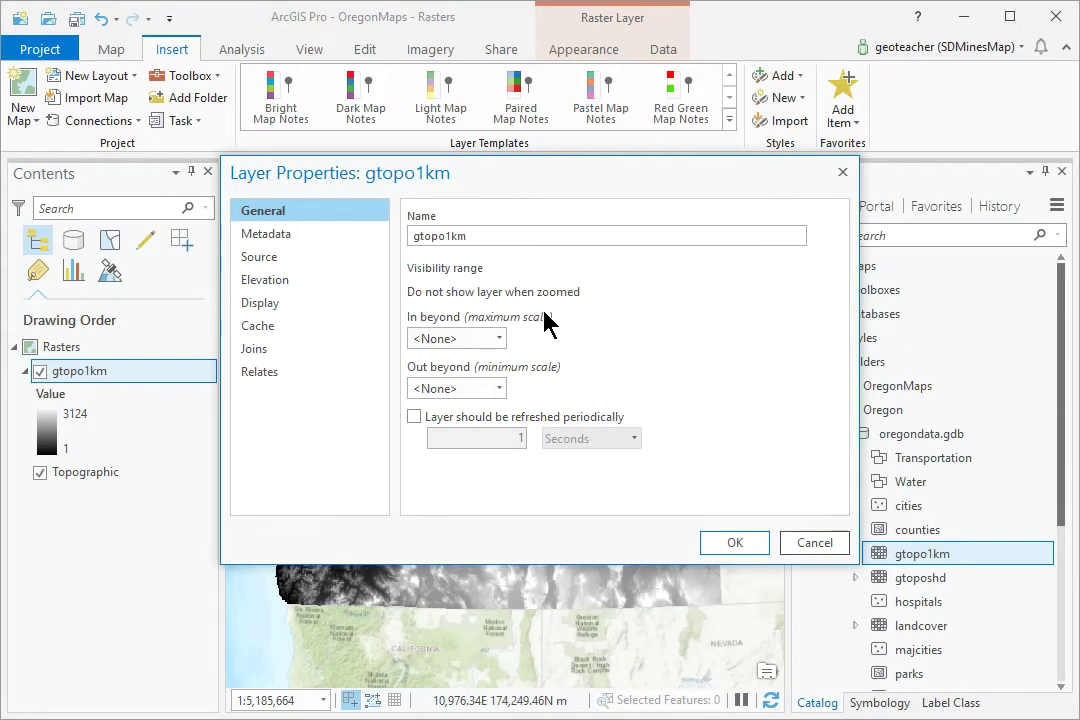
pyautogui.click(275, 265)
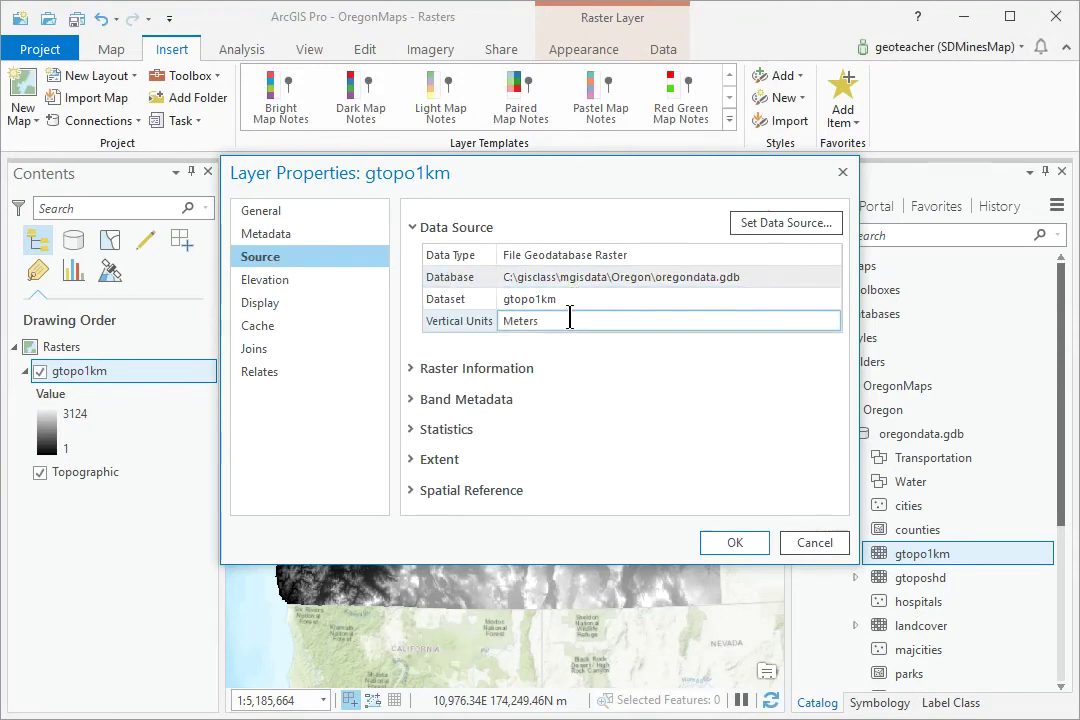
pyautogui.click(810, 545)
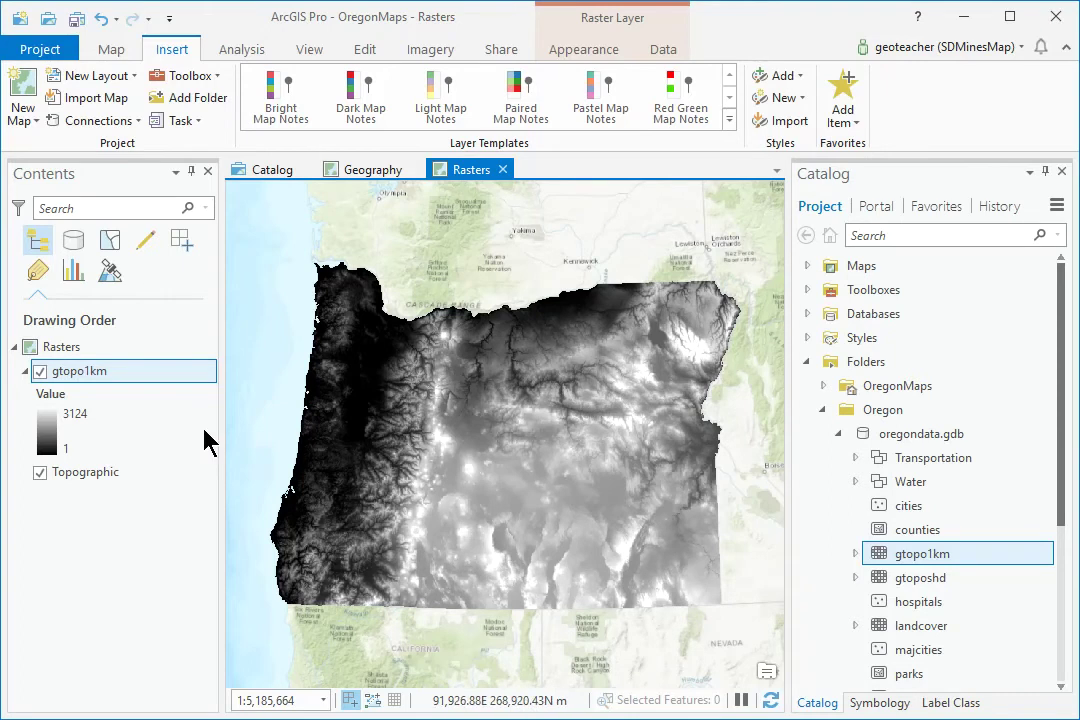
# Open the symbology settings of the gtopo1km layer and inspect the raster's pixel values at three locations in Oregon.
pyautogui.rightClick(104, 386)
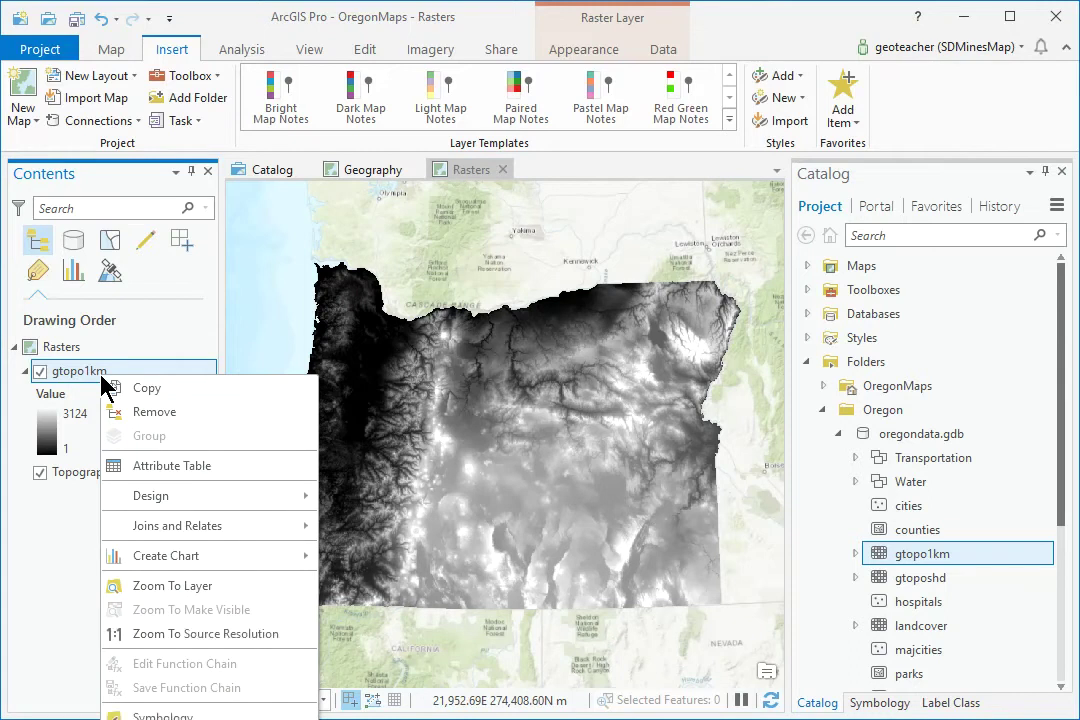
pyautogui.click(166, 716)
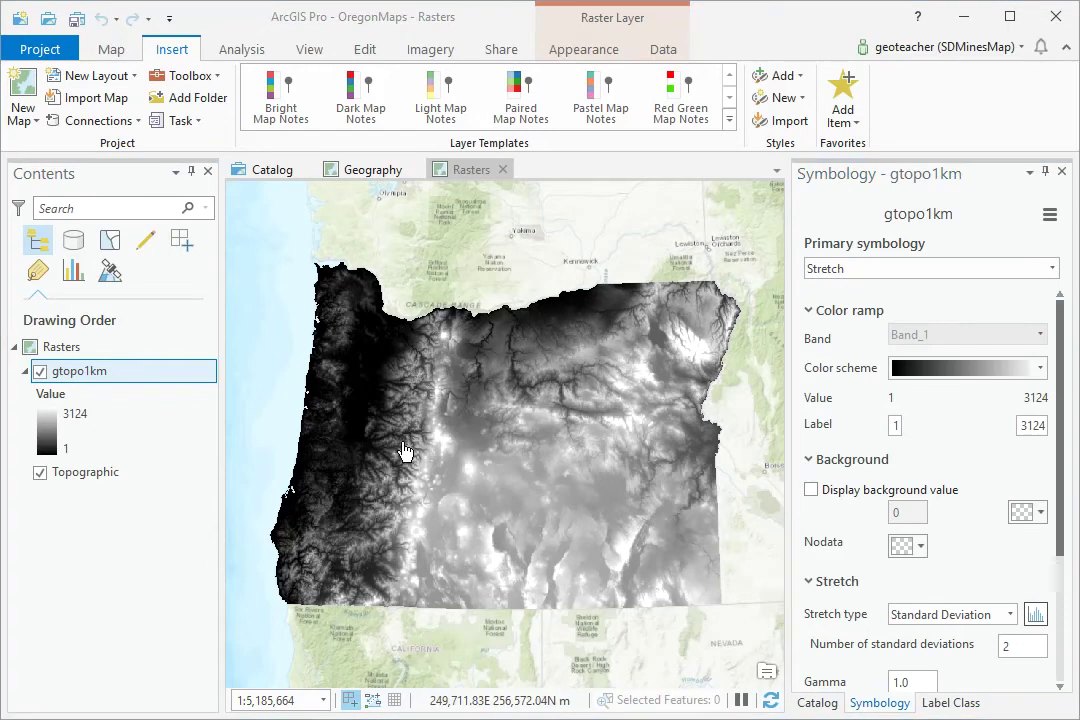
pyautogui.click(470, 433)
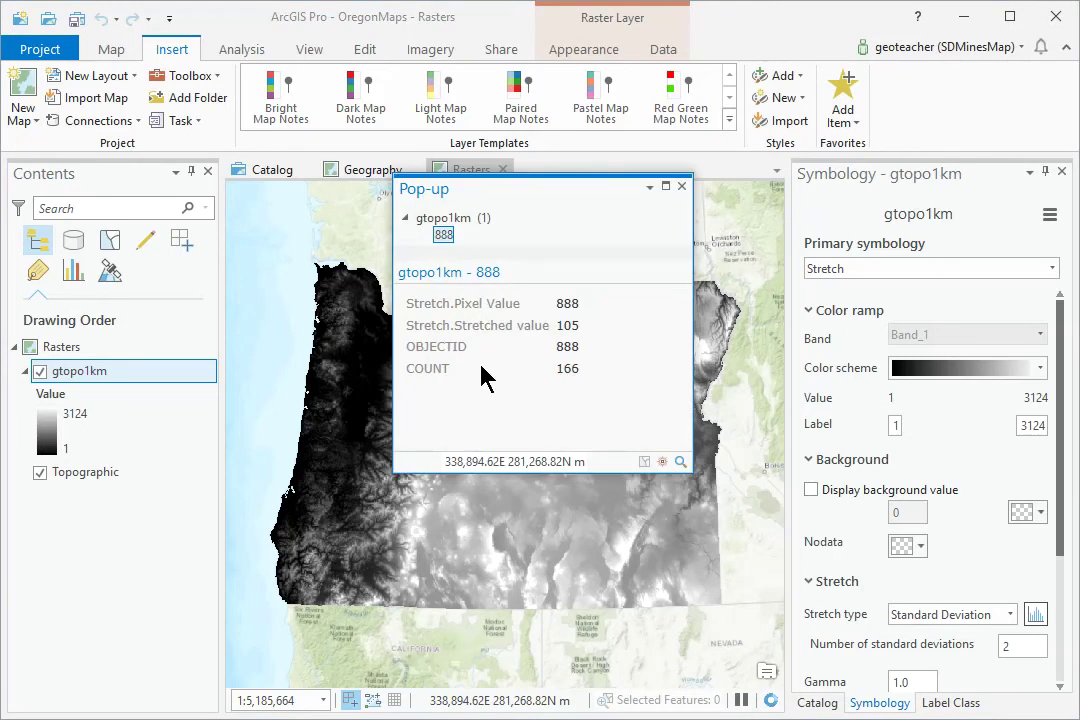
pyautogui.click(364, 430)
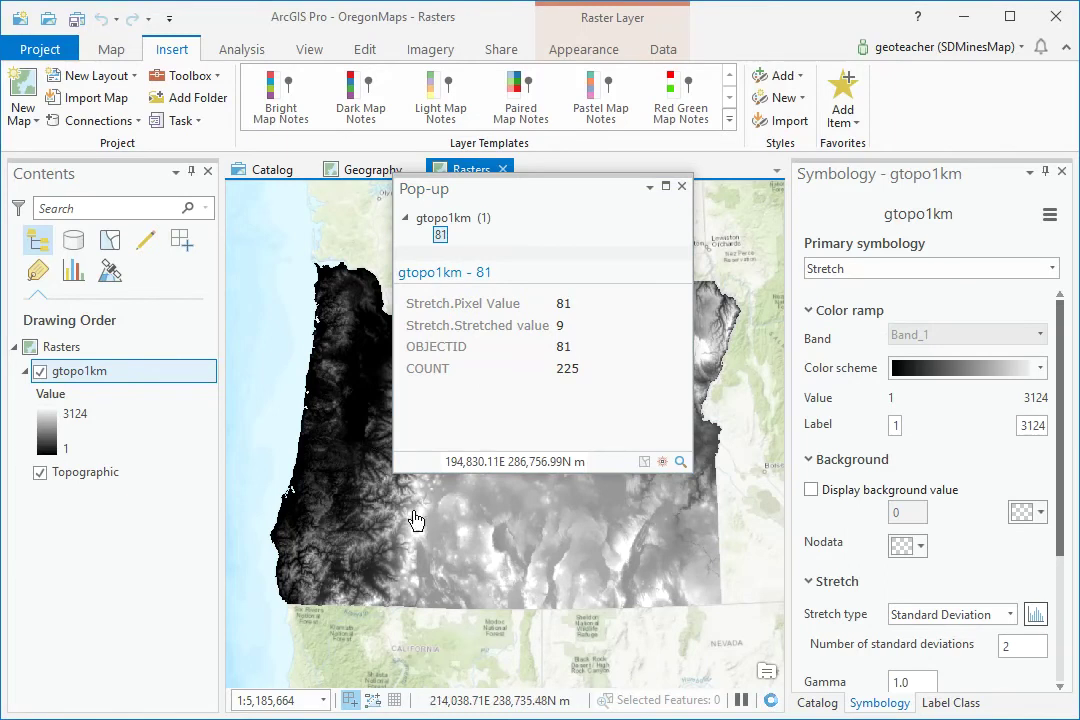
pyautogui.click(497, 572)
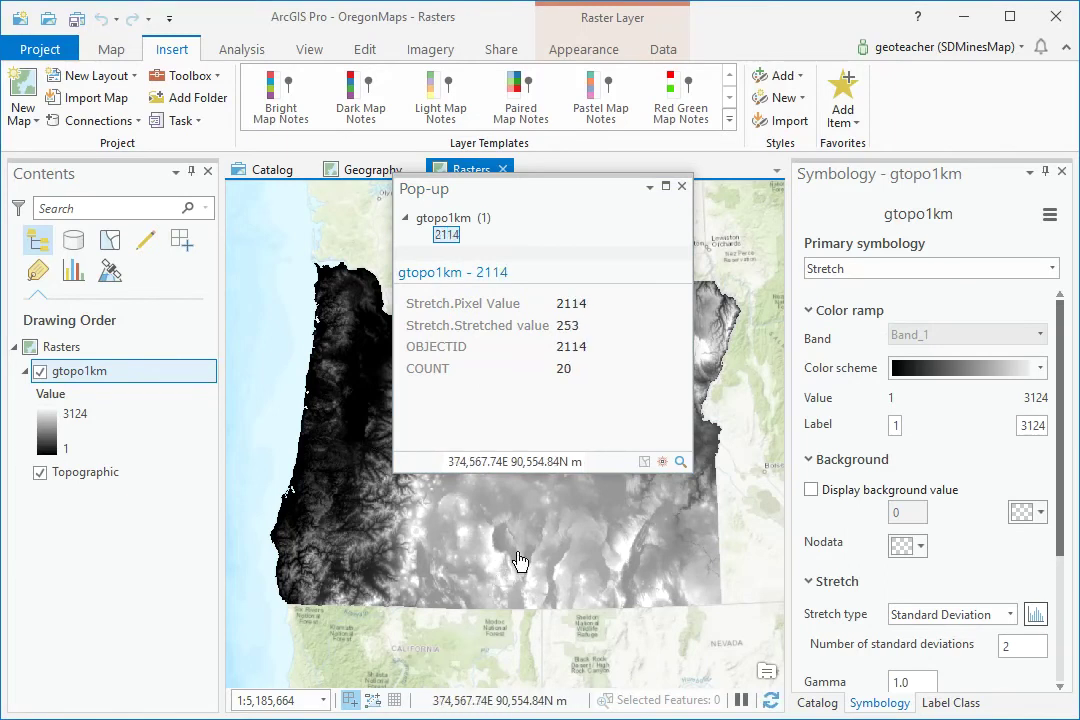
# Inspect the gtopo1km pixel value at a location in southeastern Oregon and close the pop-up.
pyautogui.click(608, 510)
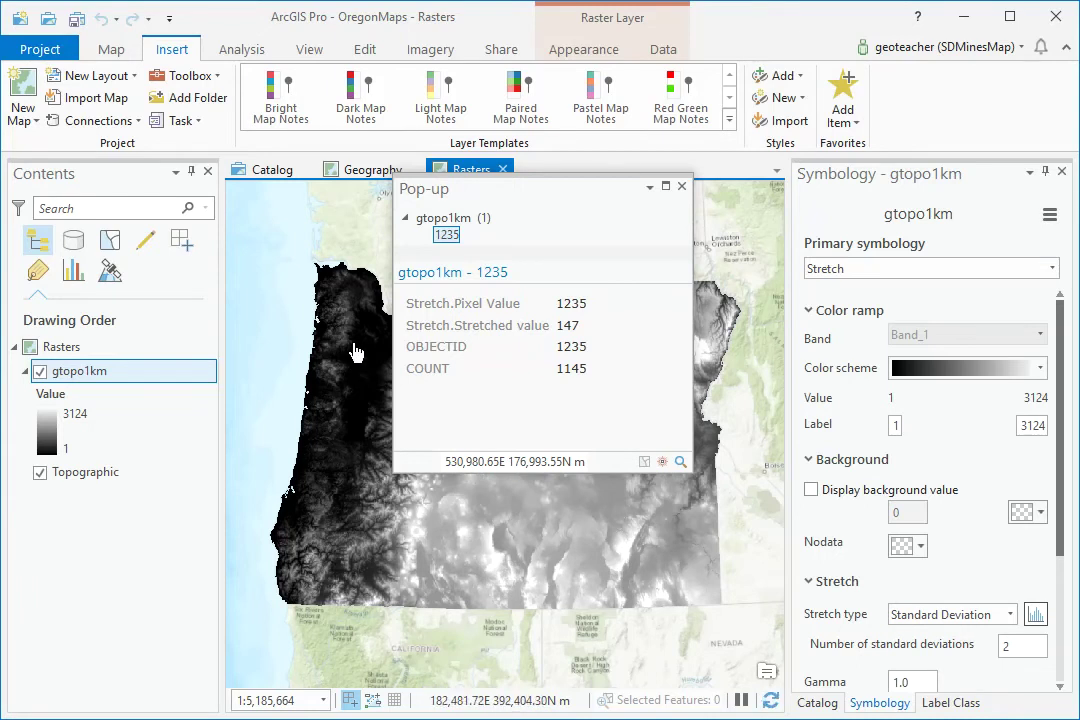
pyautogui.click(681, 188)
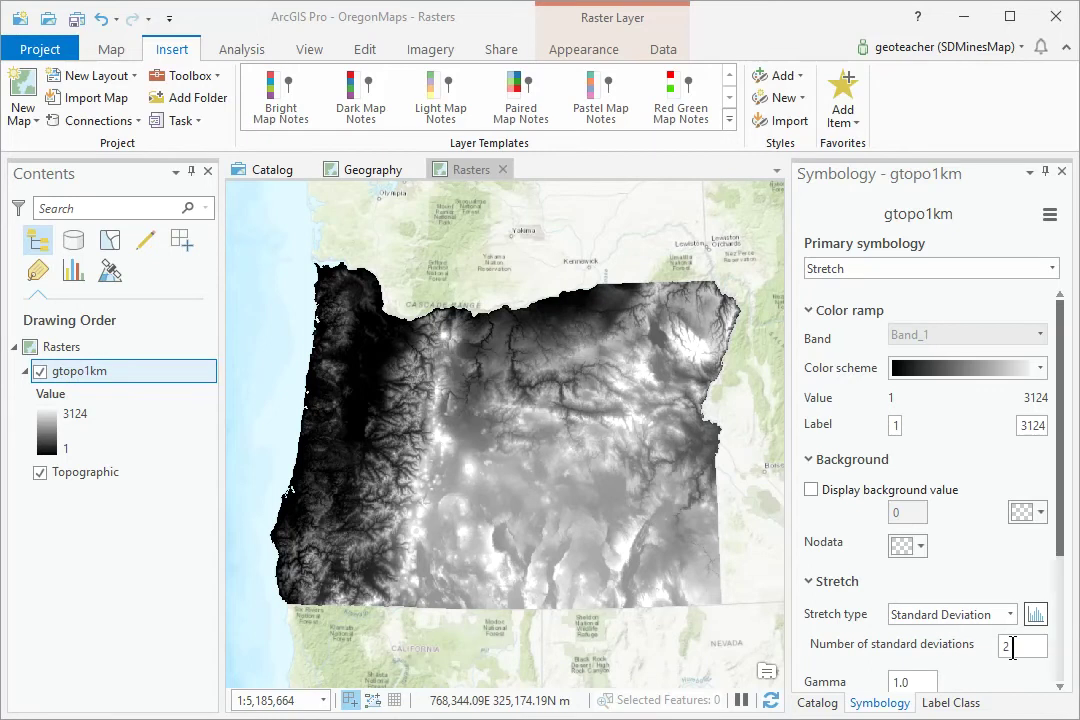
# Try the None and Minimum Maximum stretch types on the gtopo1km raster, and return it to Standard Deviation.
pyautogui.scroll(-3, 935, 470)
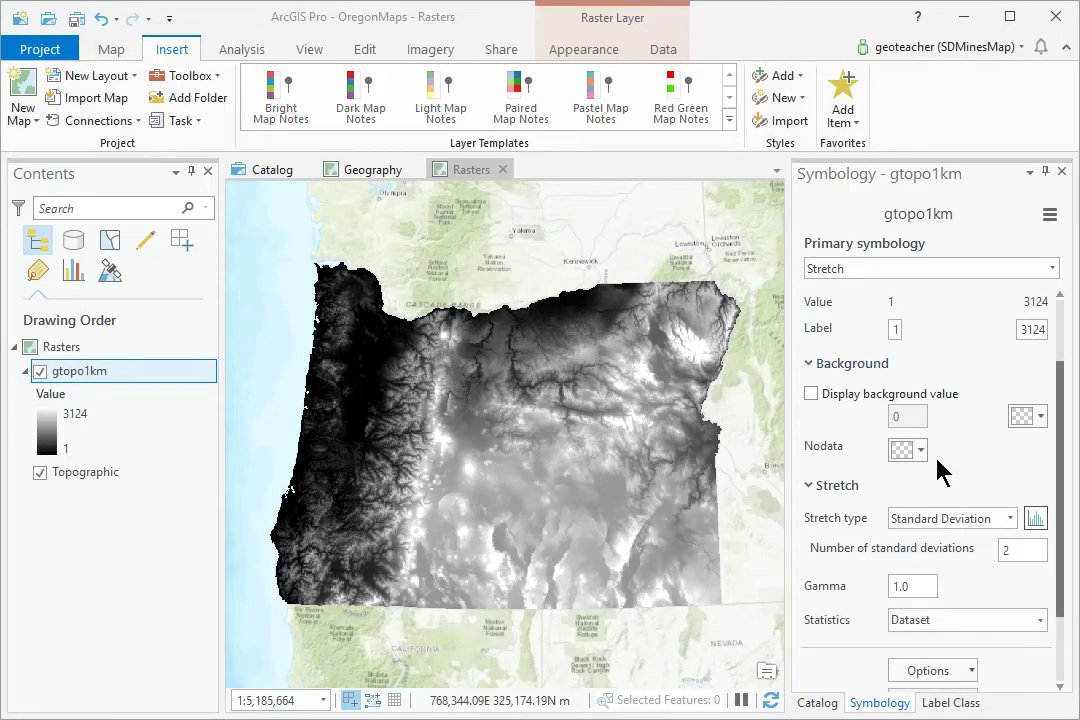
pyautogui.click(1012, 471)
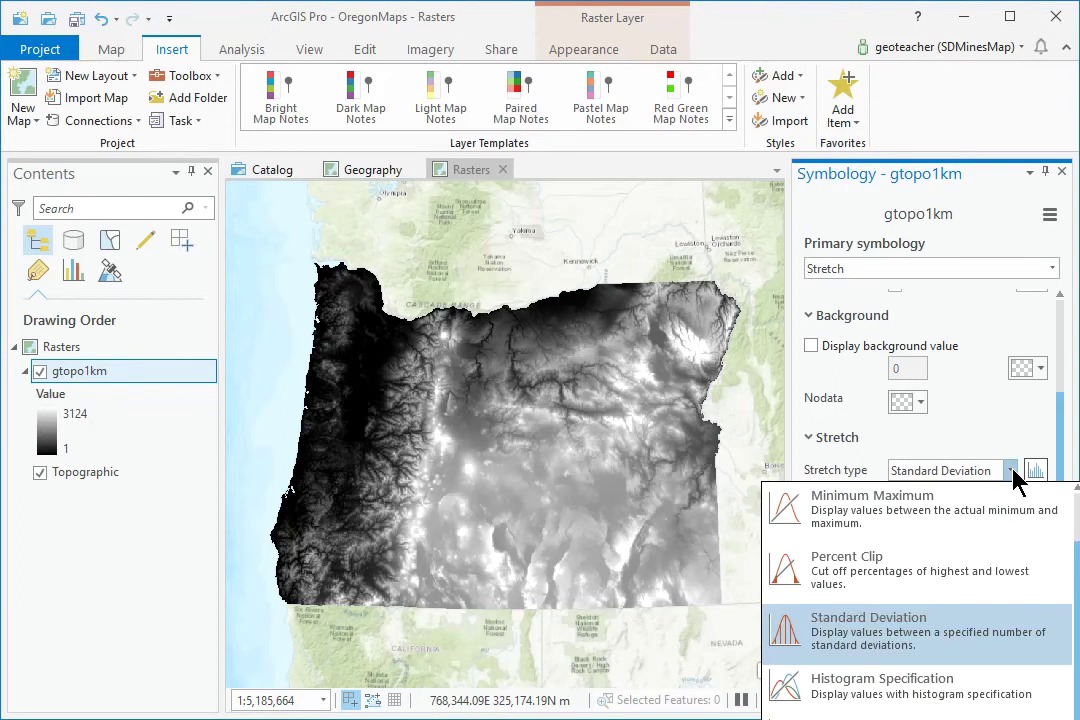
pyautogui.scroll(1, 1020, 632)
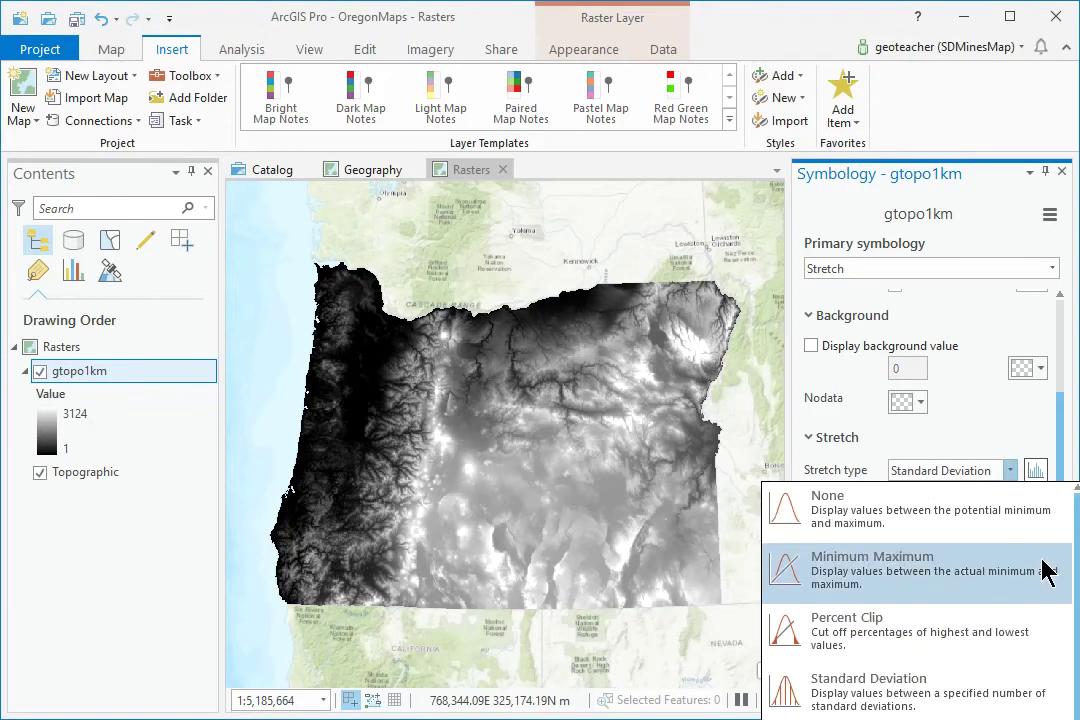
pyautogui.click(957, 538)
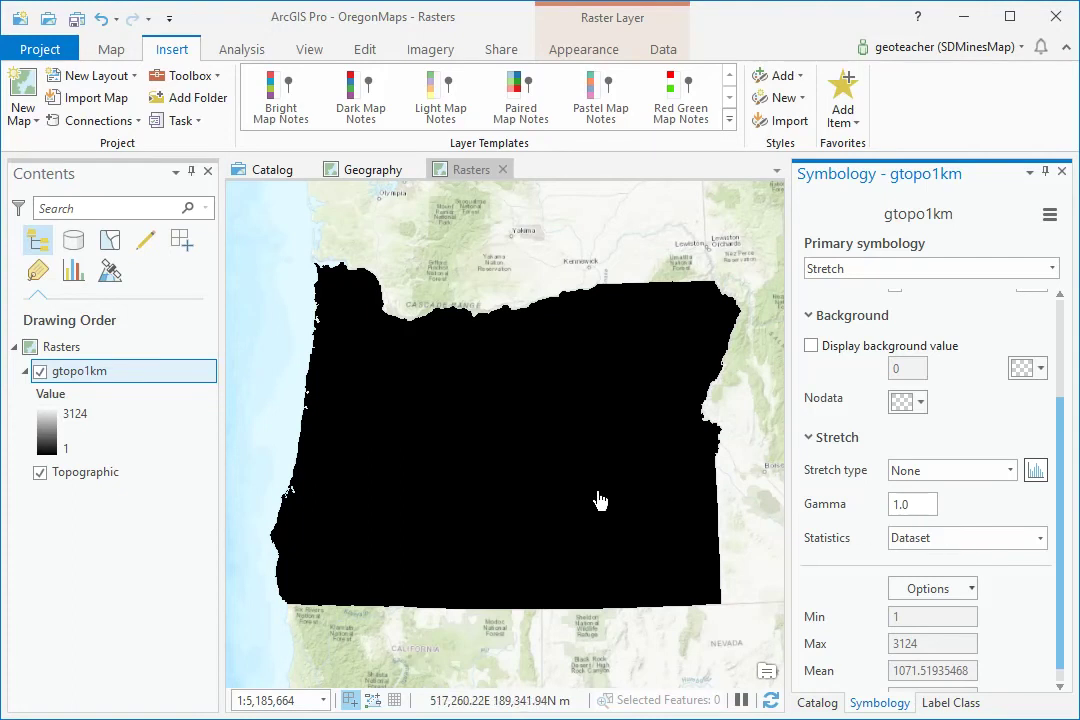
pyautogui.click(1010, 471)
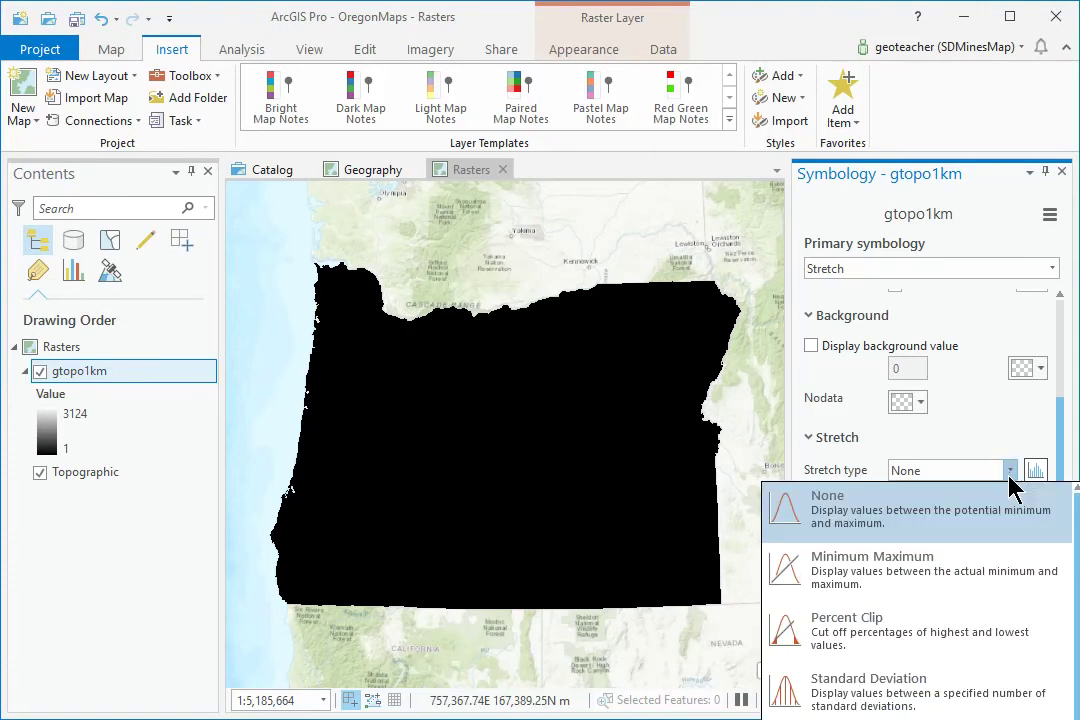
pyautogui.click(968, 590)
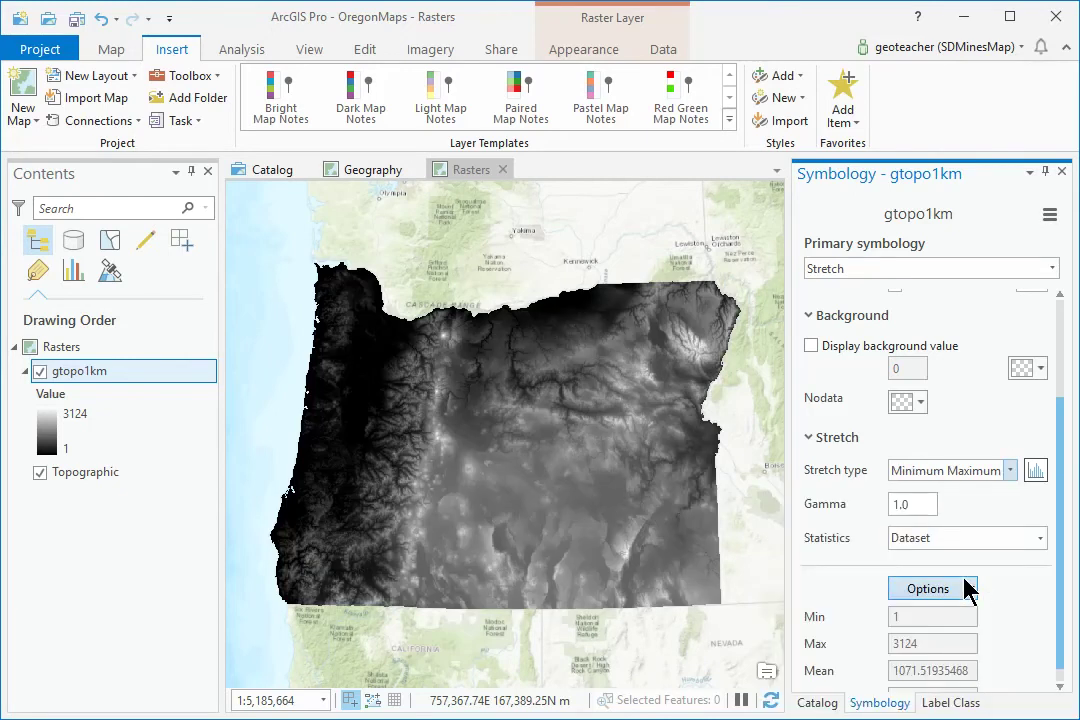
pyautogui.click(1008, 472)
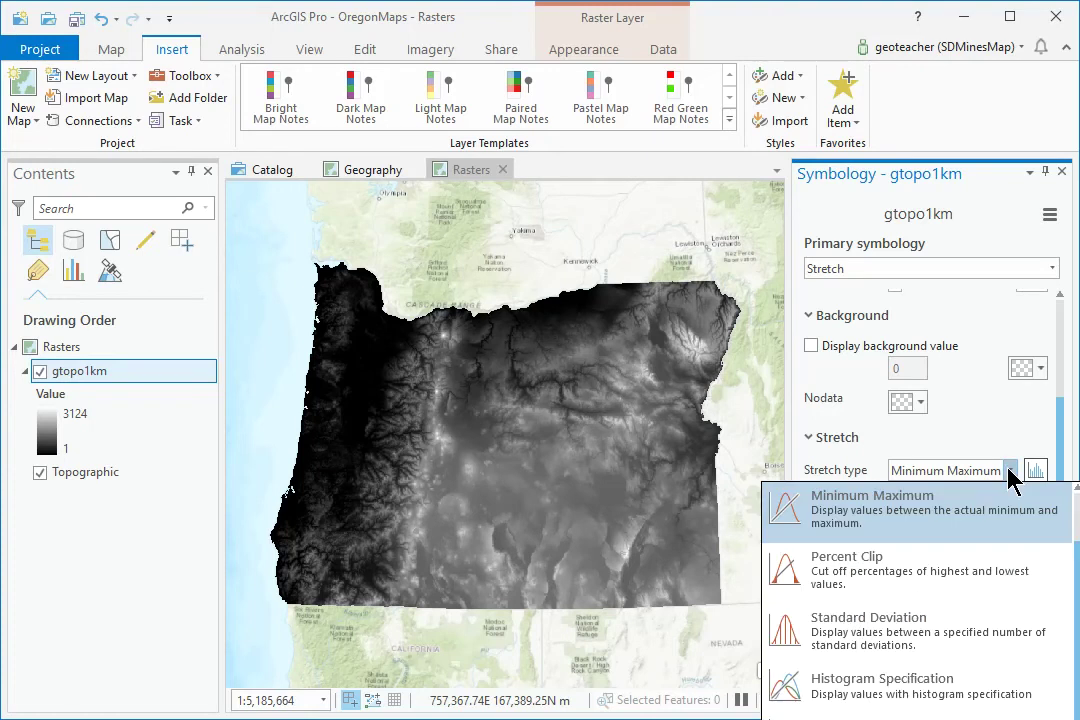
pyautogui.click(935, 645)
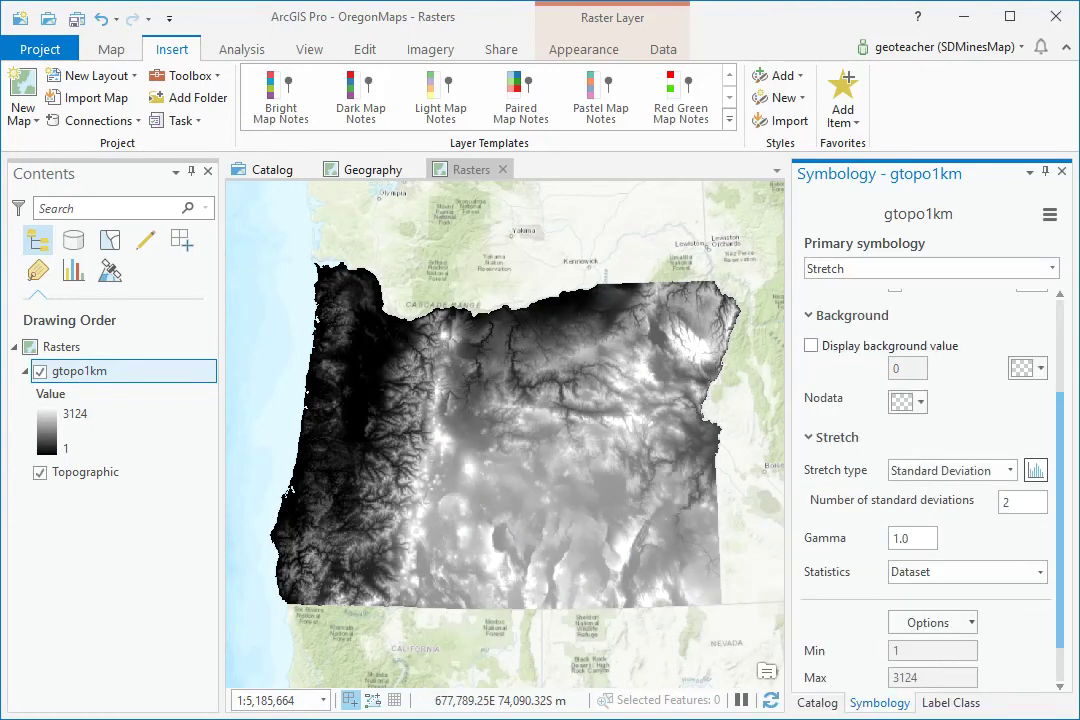
# Try the green-yellow-orange and the cyan-to-magenta color schemes on the gtopo1km raster.
pyautogui.scroll(3, 975, 468)
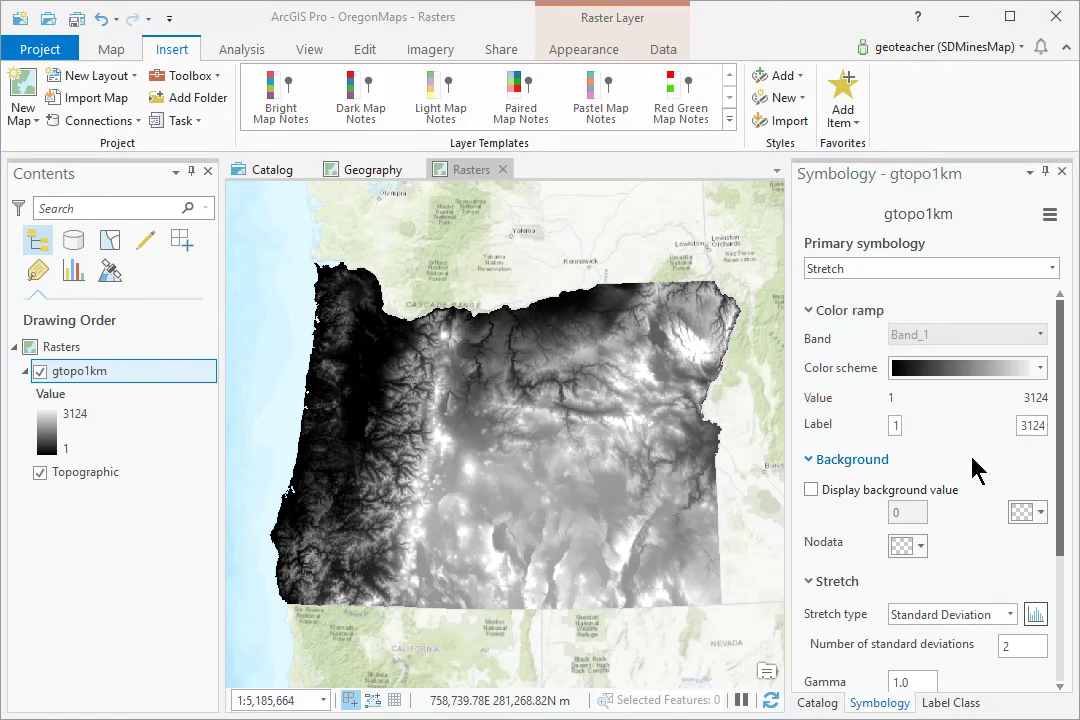
pyautogui.click(1040, 369)
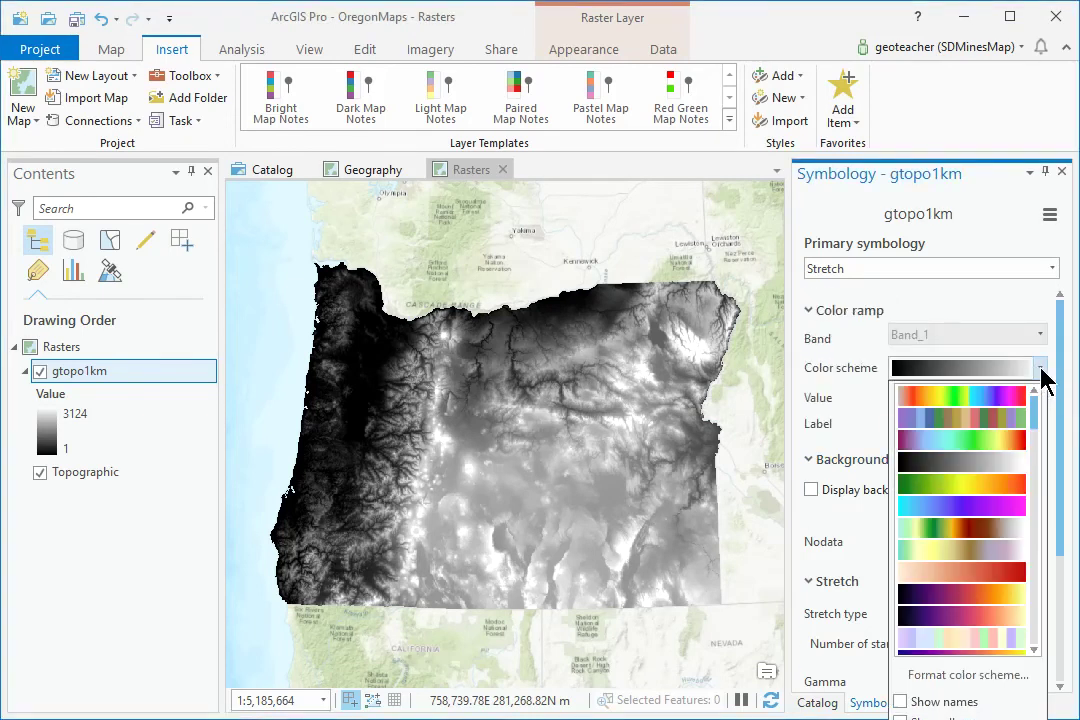
pyautogui.click(1010, 486)
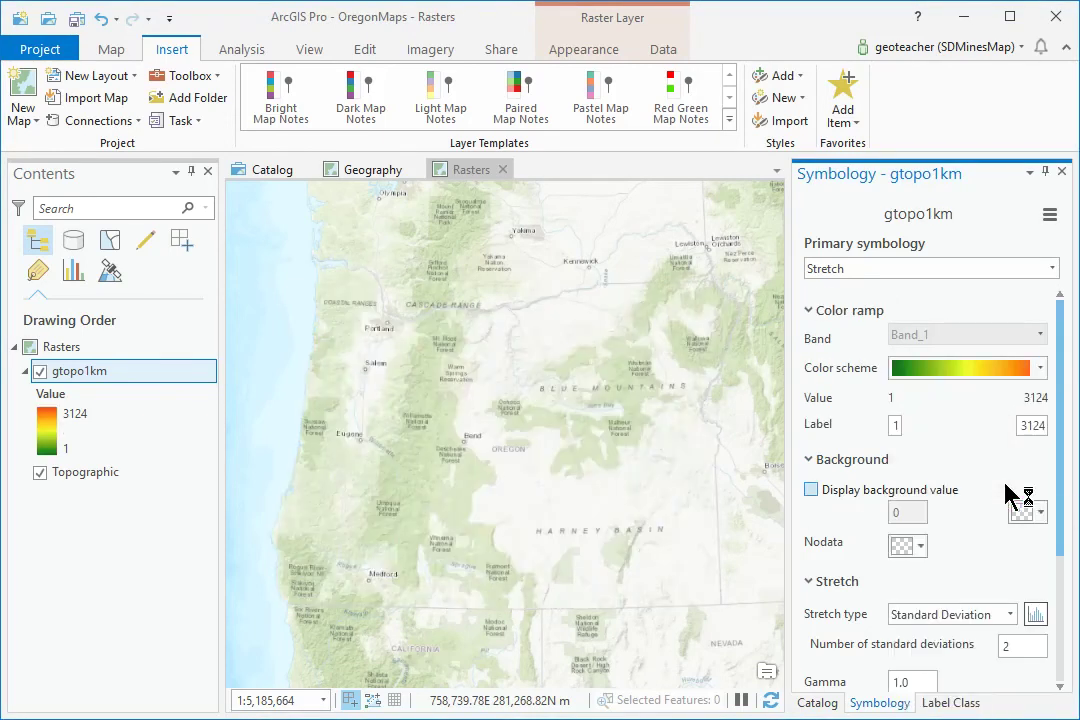
pyautogui.click(1040, 369)
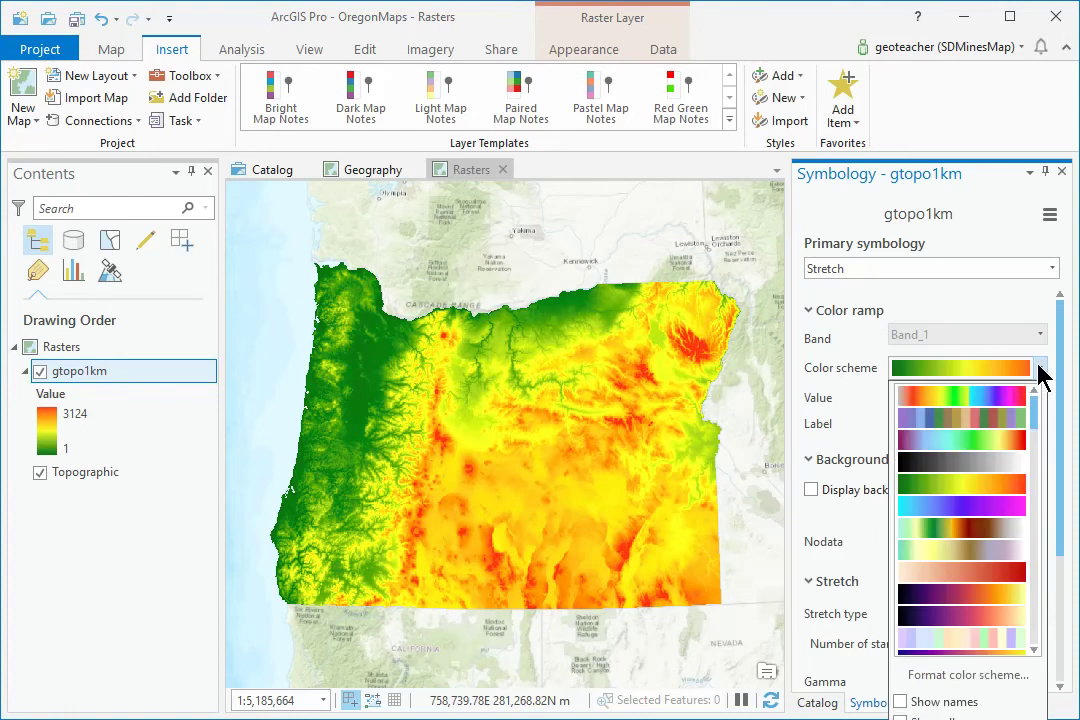
pyautogui.click(1019, 509)
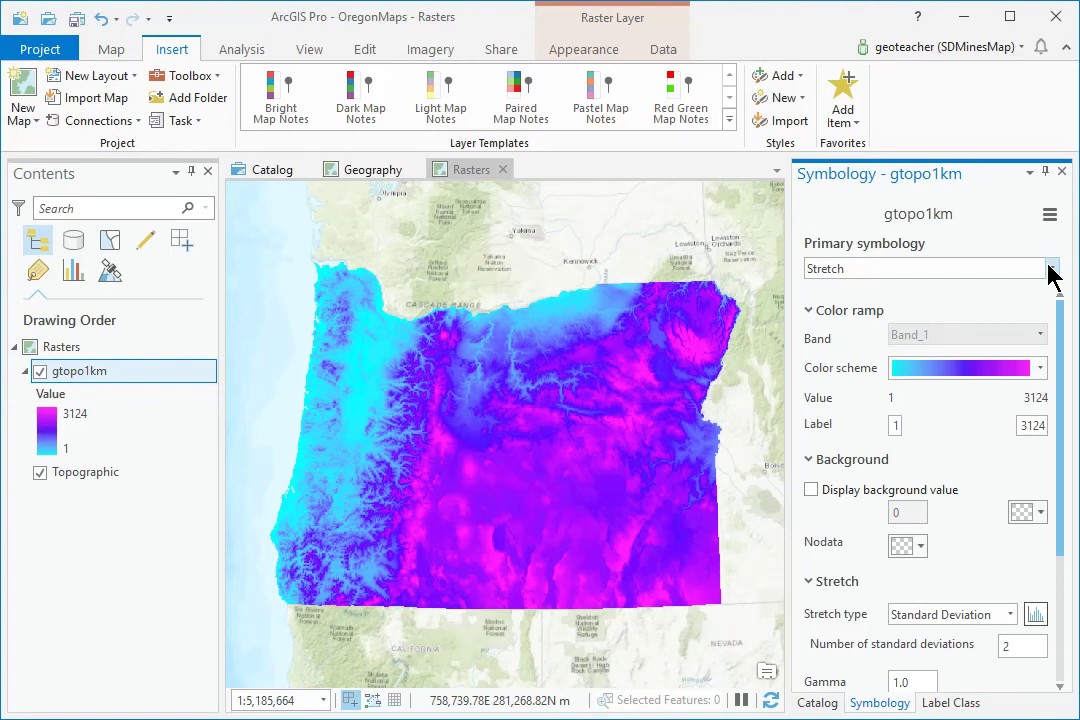
# Apply the elevation color scheme from pale cyan through green and dark red to white to gtopo1km, and rename the layer Elev-Stretched.
pyautogui.click(1040, 368)
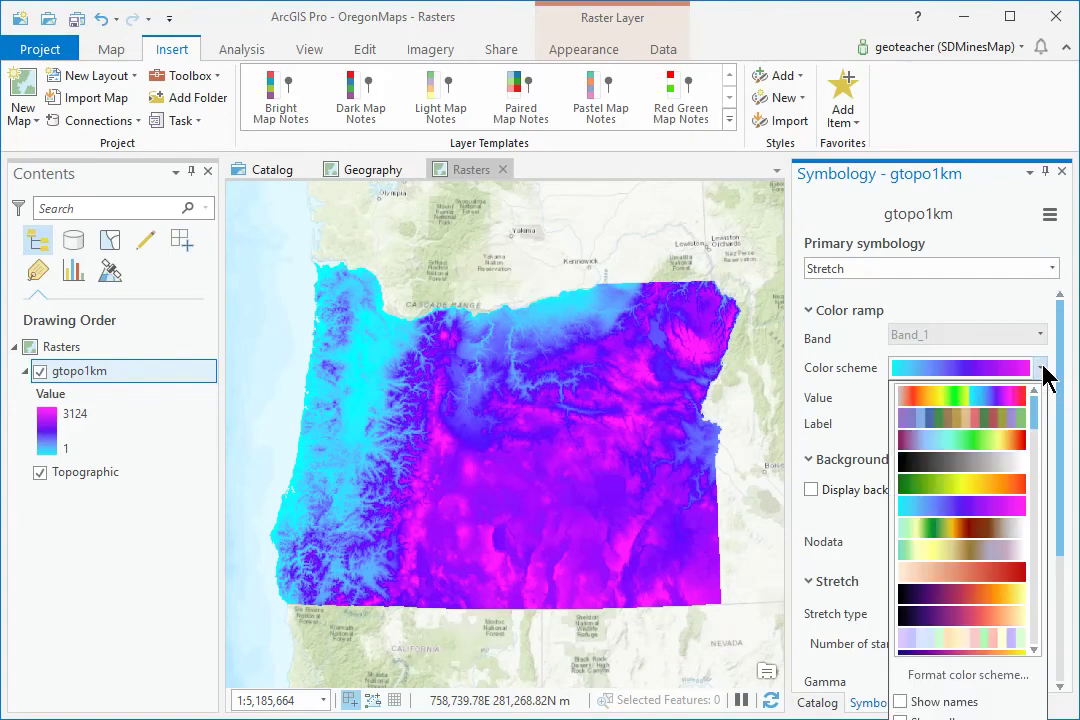
pyautogui.click(975, 540)
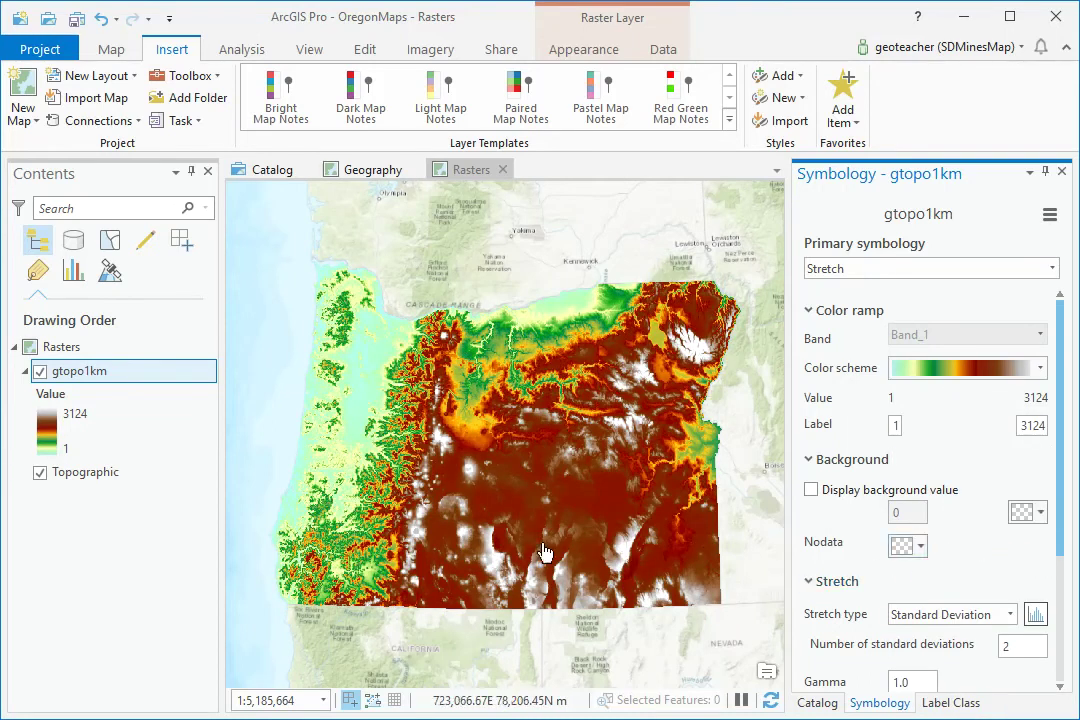
pyautogui.click(89, 374)
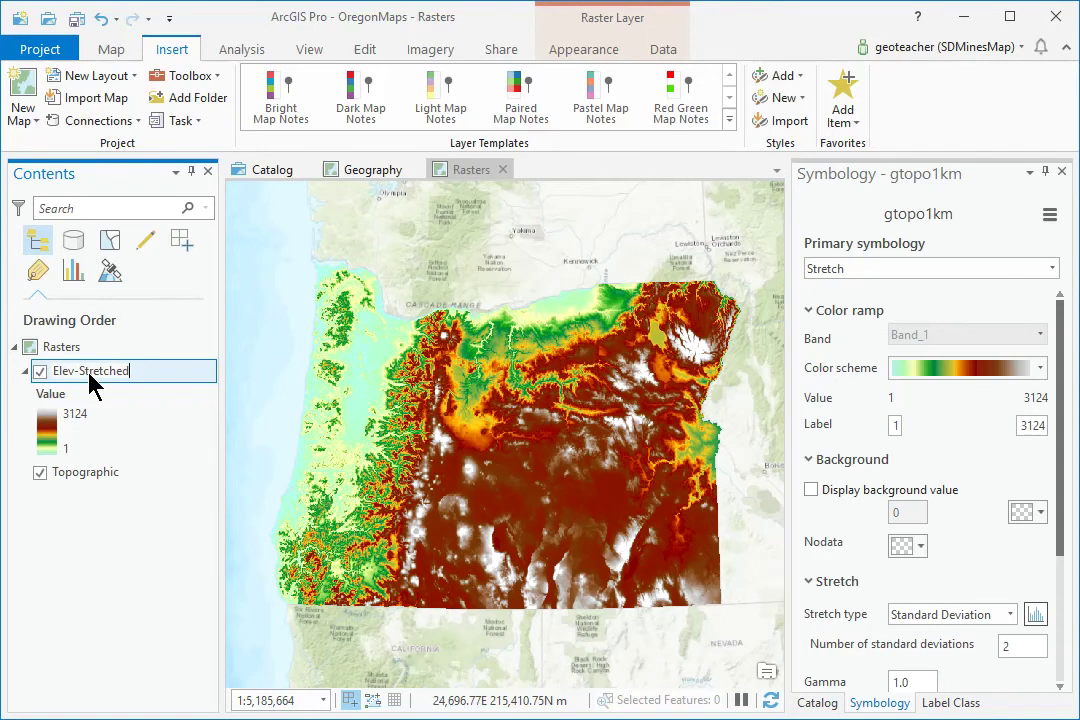
pyautogui.press('Return')
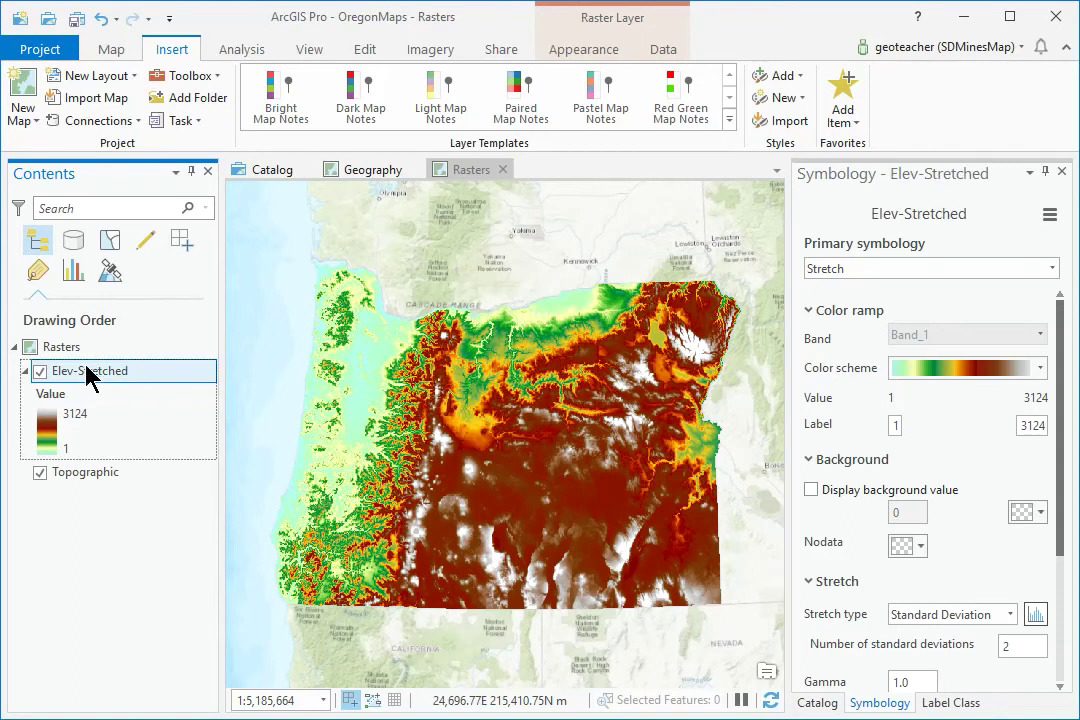
# Copy the Elev-Stretched layer and paste the duplicate into the Rasters map.
pyautogui.rightClick(87, 370)
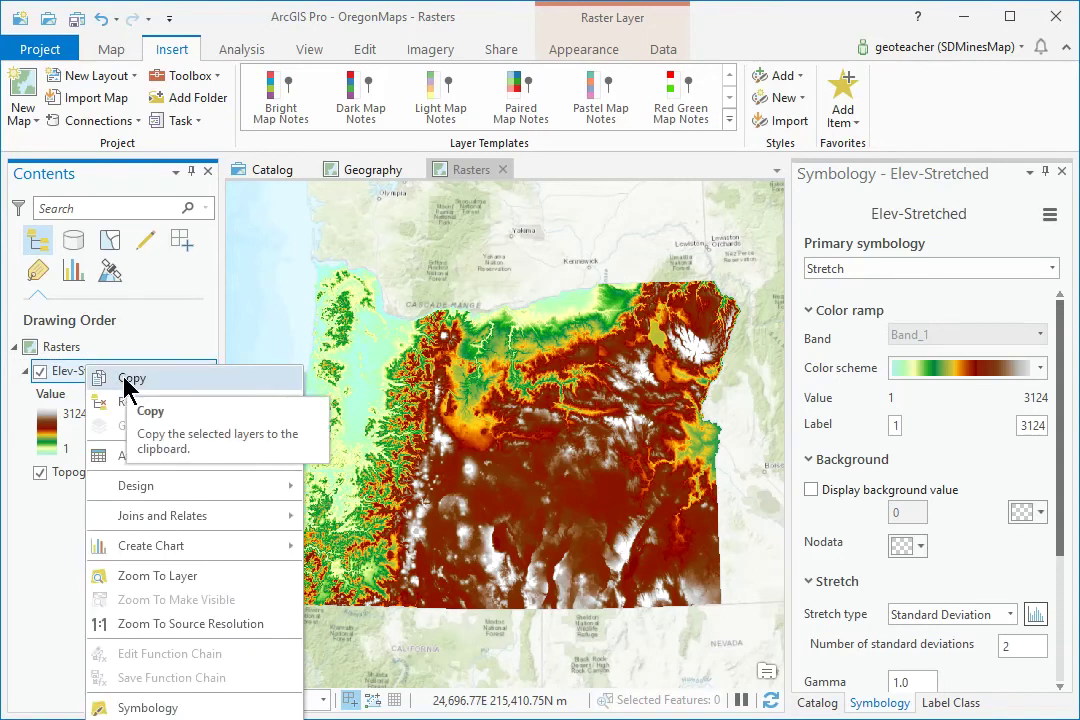
pyautogui.click(124, 383)
pyautogui.rightClick(33, 347)
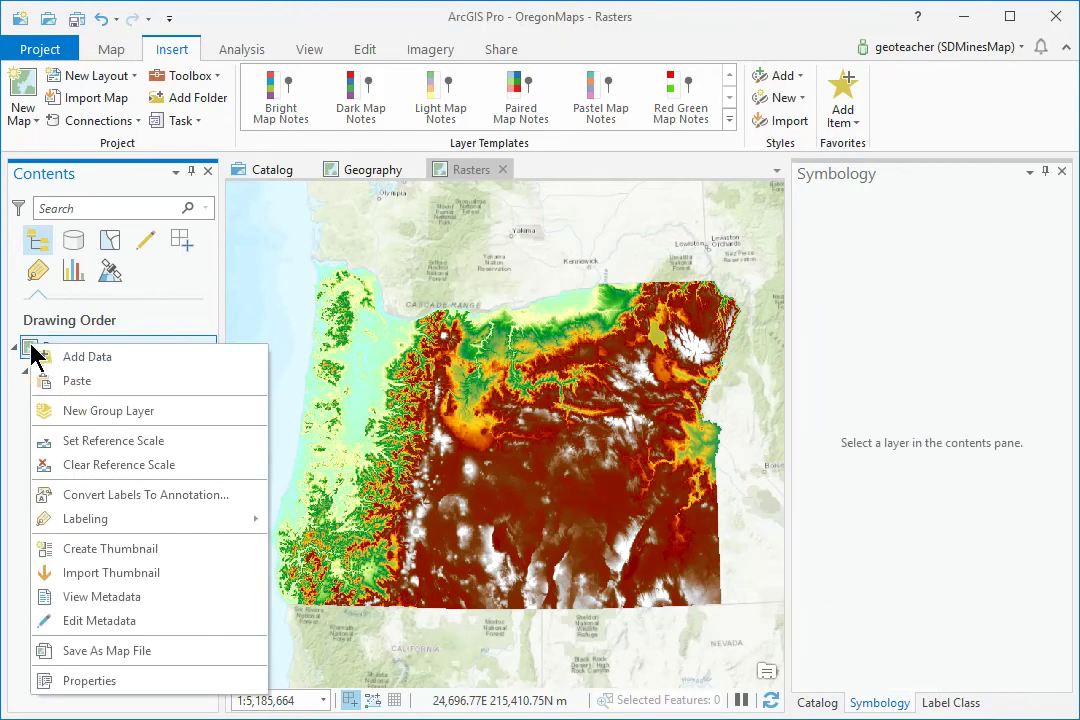
pyautogui.click(76, 382)
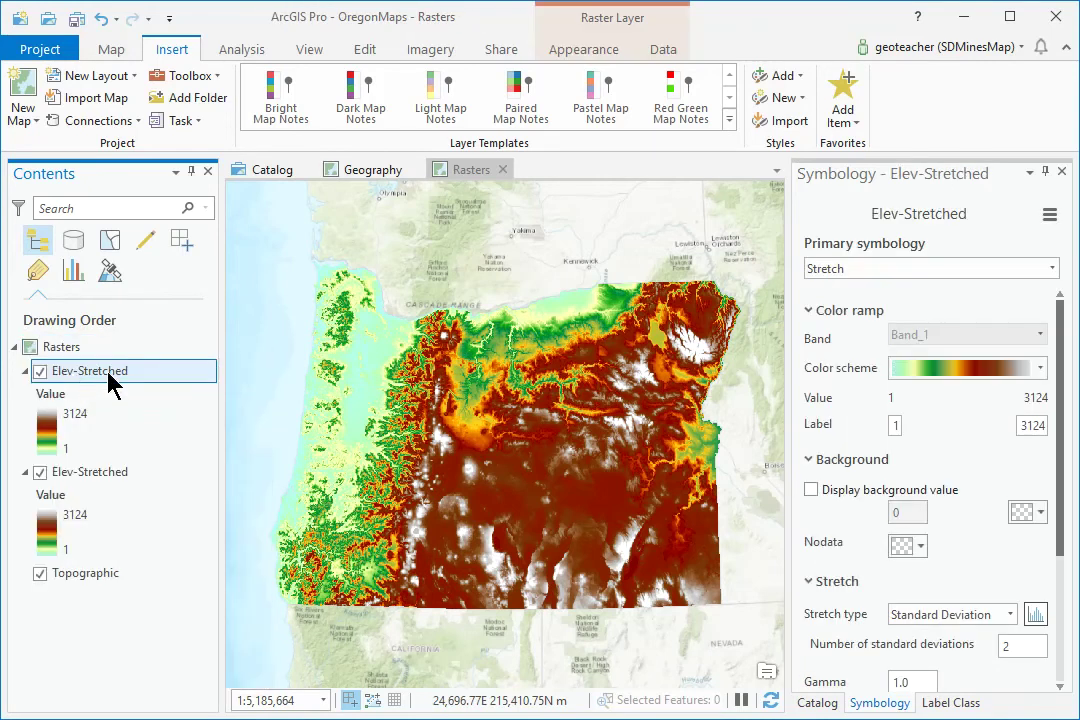
# Rename the upper Elev-Stretched layer in the Rasters map as Elev-Classified.
pyautogui.click(109, 377)
pyautogui.doubleClick(107, 371)
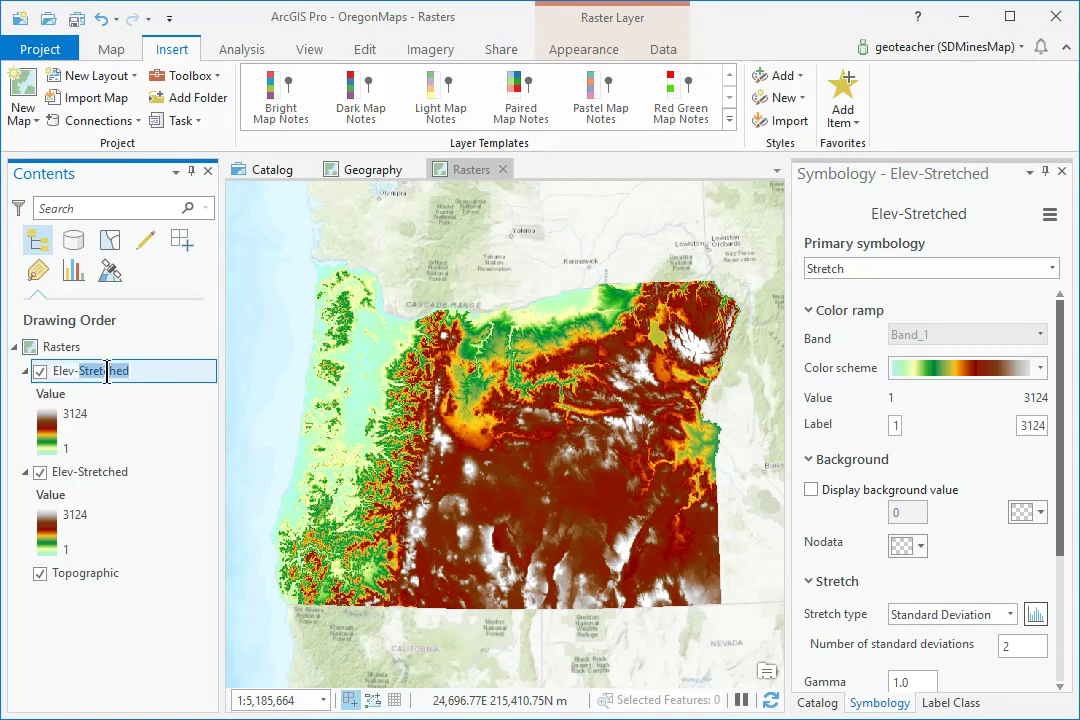
pyautogui.write('Classified')
pyautogui.press('Return')
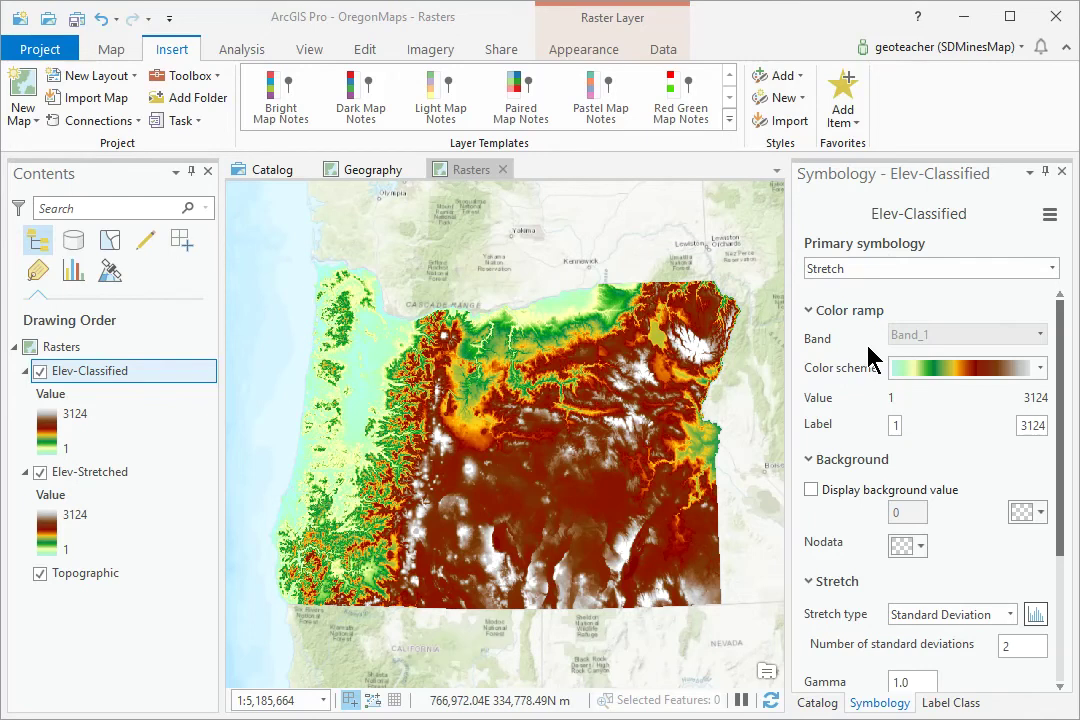
# Symbolize Elev-Classified with Classify, using 10 classes and the same cyan-green-red-white elevation color scheme as Elev-Stretched.
pyautogui.click(1053, 269)
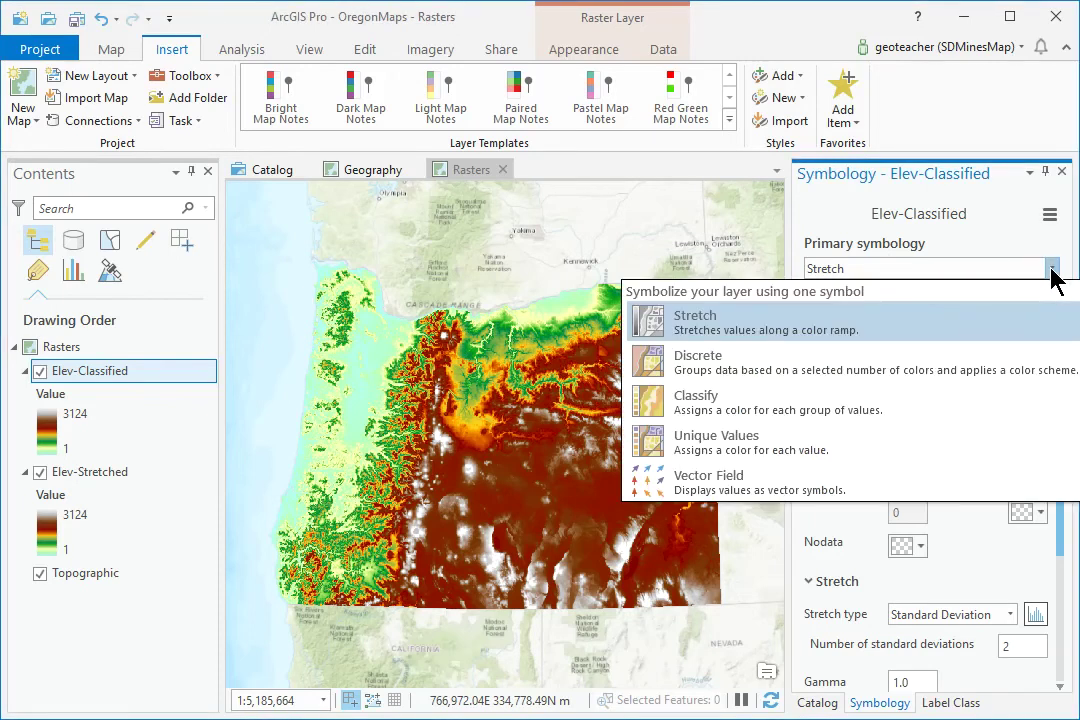
pyautogui.click(864, 414)
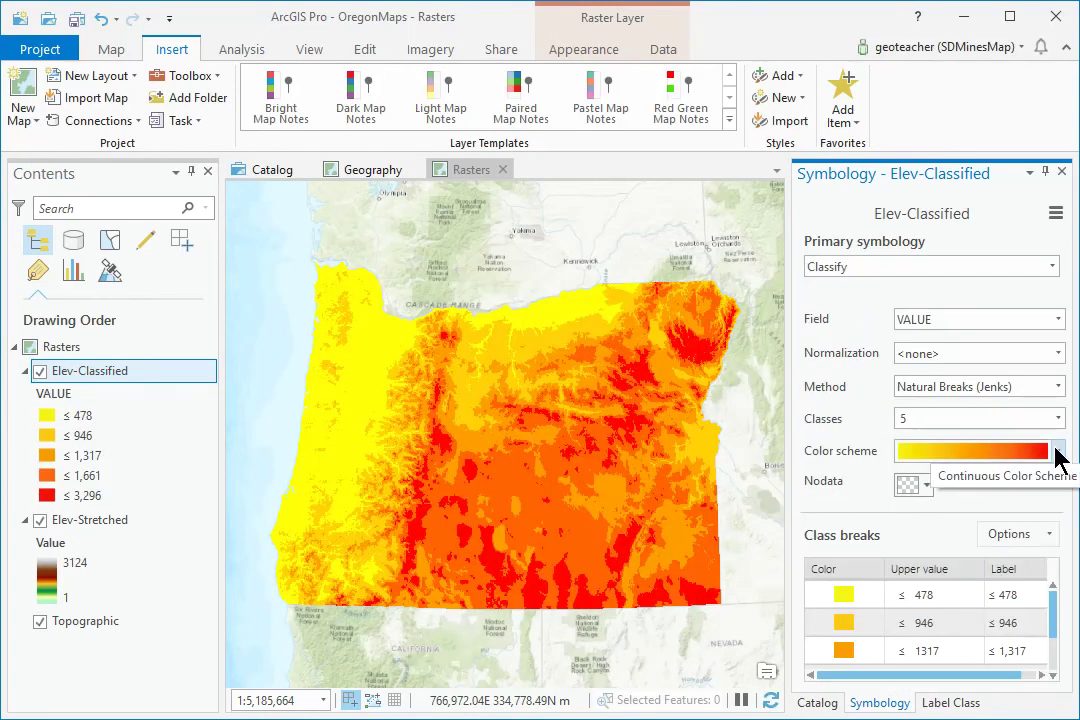
pyautogui.click(1056, 452)
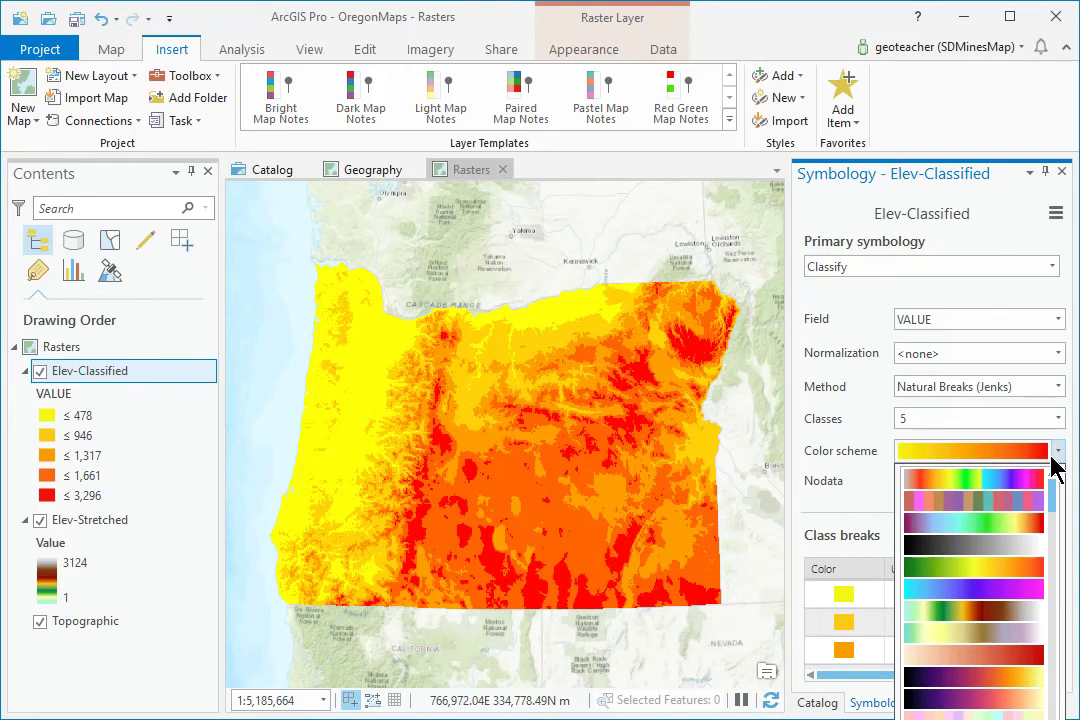
pyautogui.click(1019, 617)
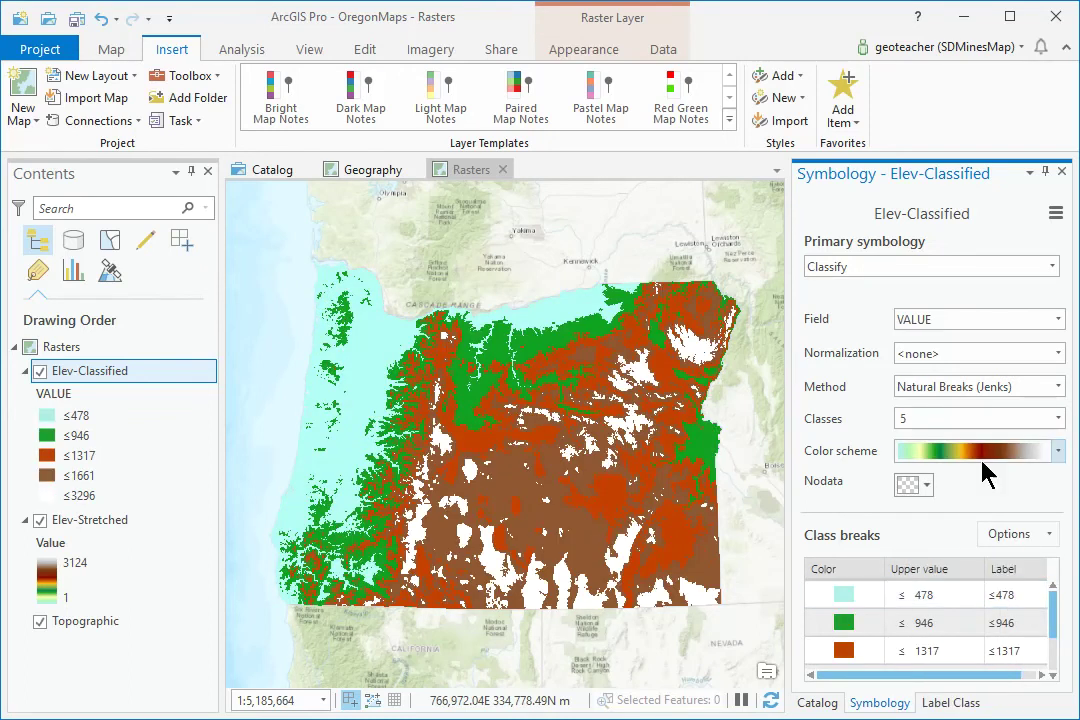
pyautogui.click(1056, 419)
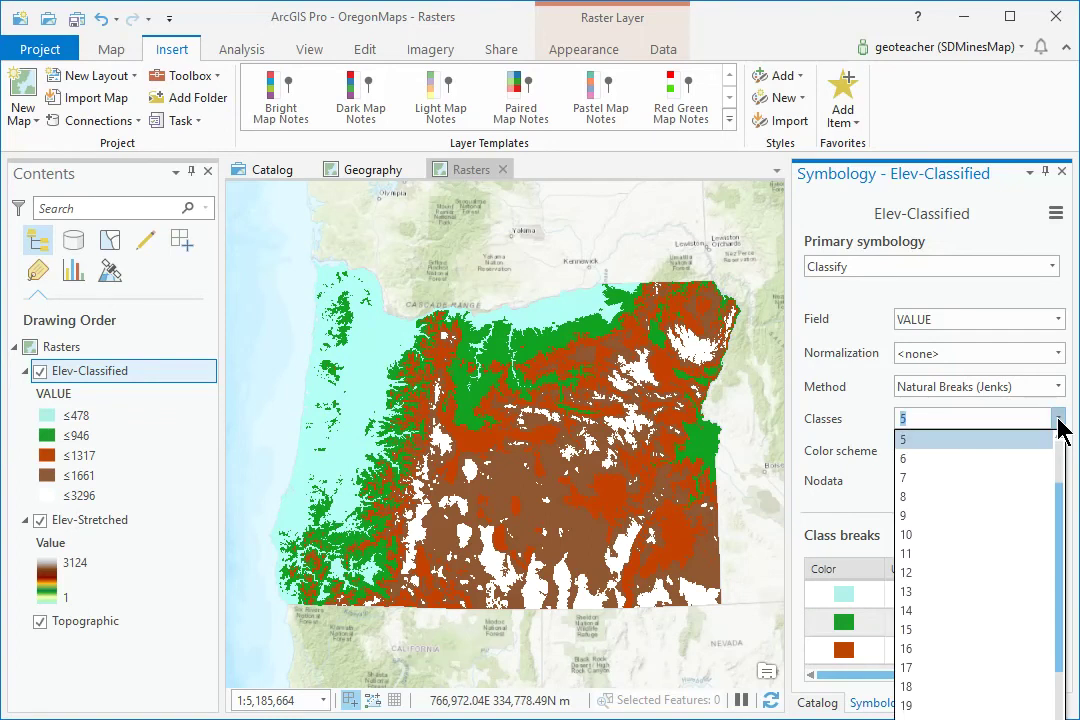
pyautogui.click(940, 537)
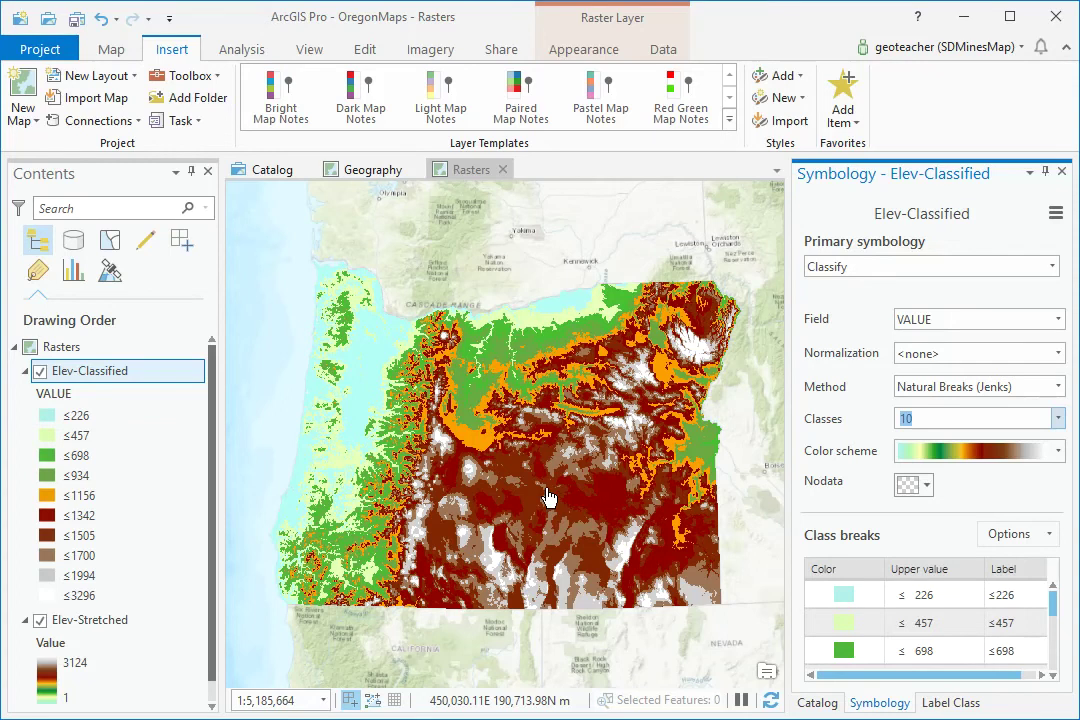
# Inspect the Elev-Classified pixel and class values at three locations in Oregon, and close the pop-up.
pyautogui.click(471, 418)
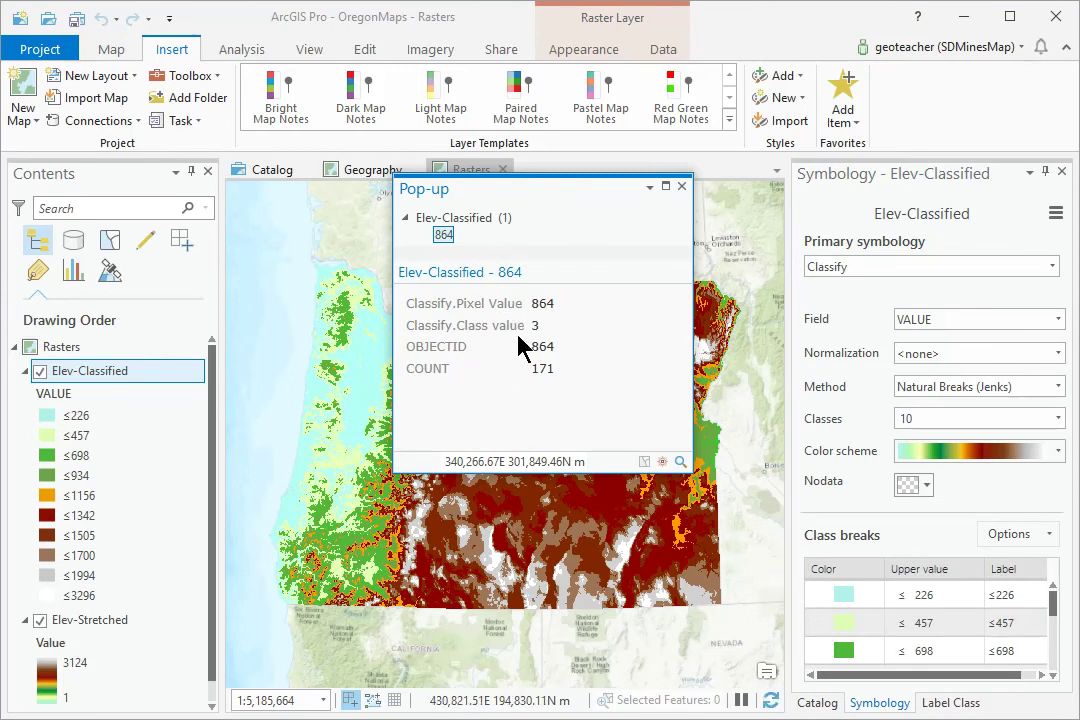
pyautogui.click(623, 553)
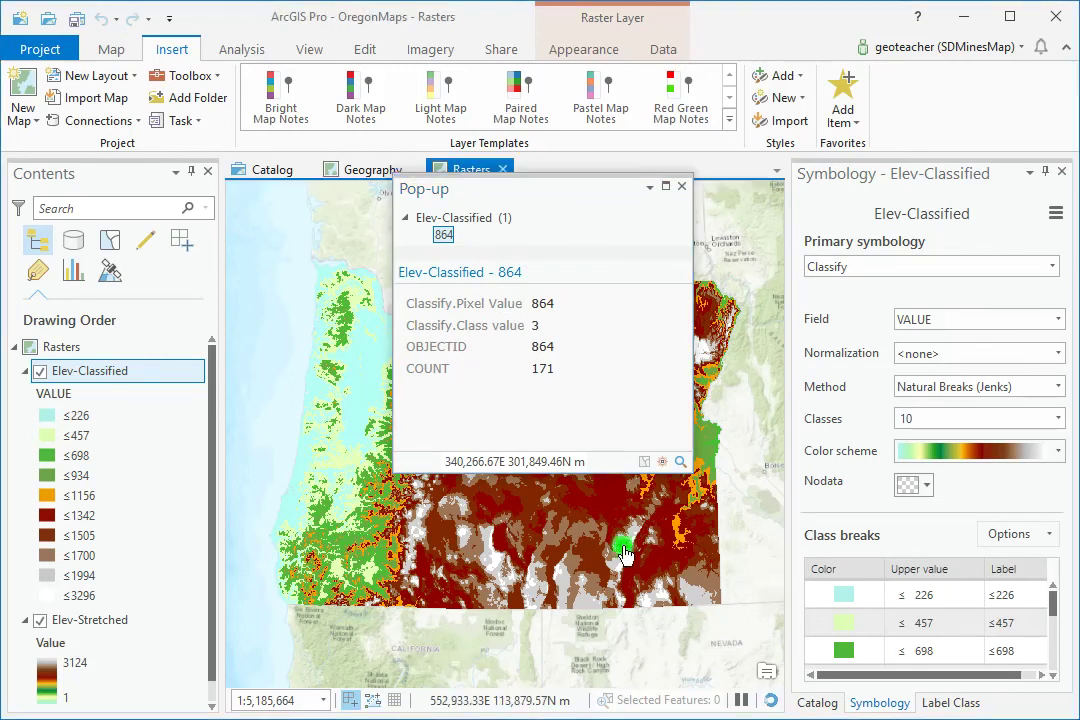
pyautogui.click(368, 373)
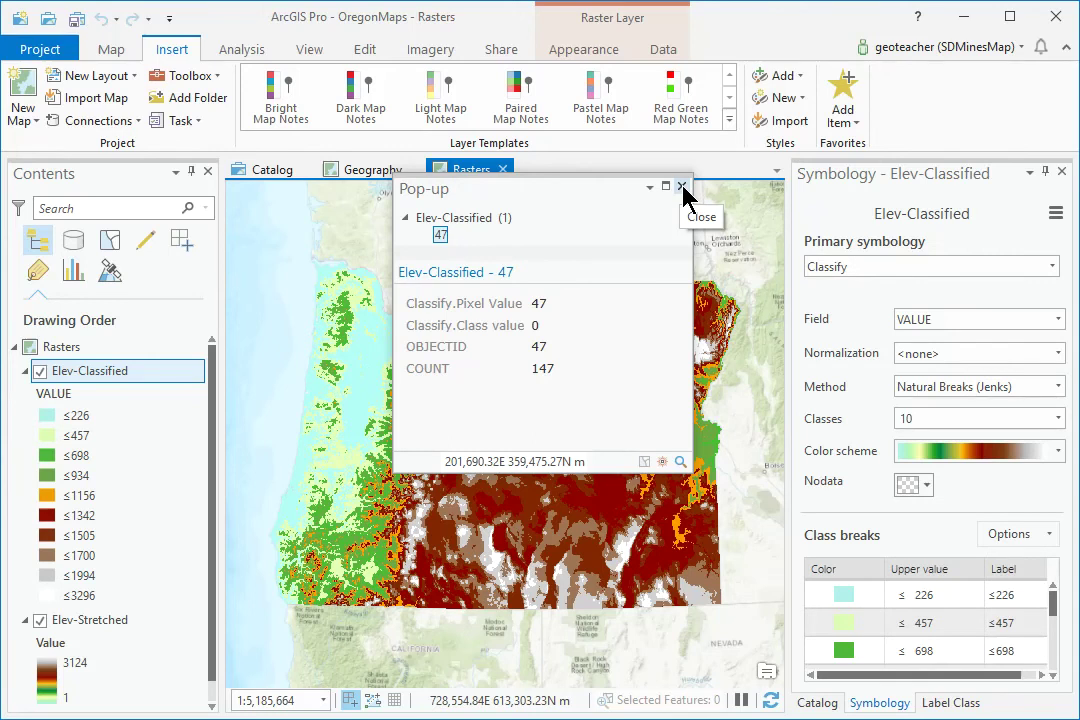
pyautogui.click(681, 188)
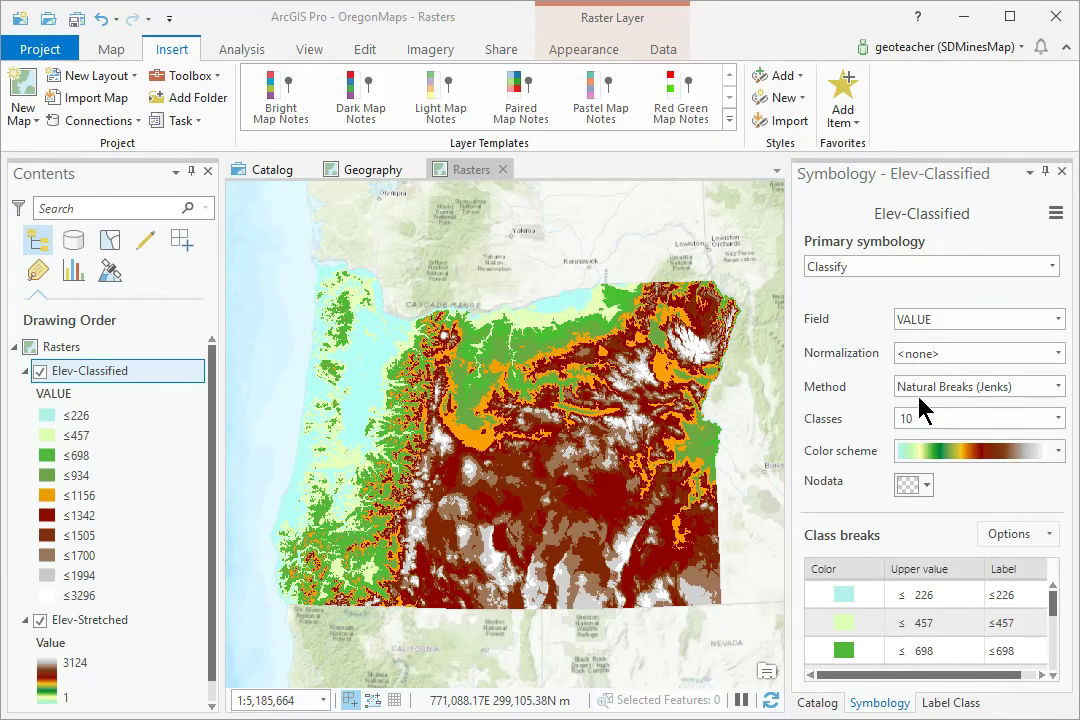
# Classify Elev-Classified by the Defined Interval method with an interval size of 200.
pyautogui.click(1058, 387)
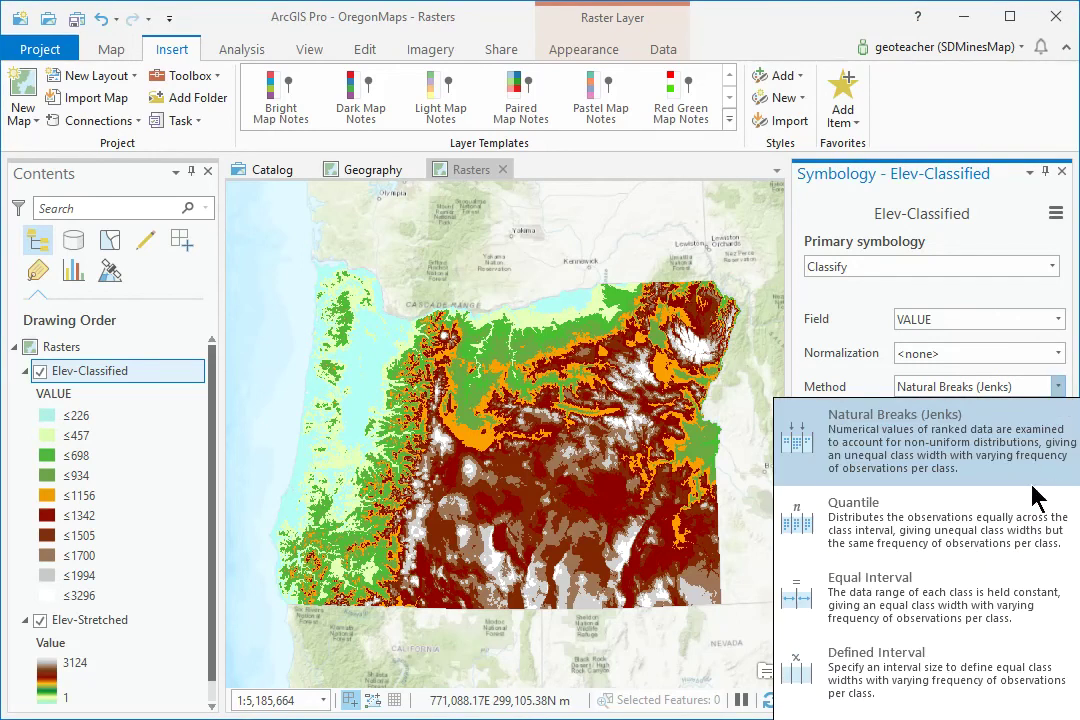
pyautogui.click(1005, 667)
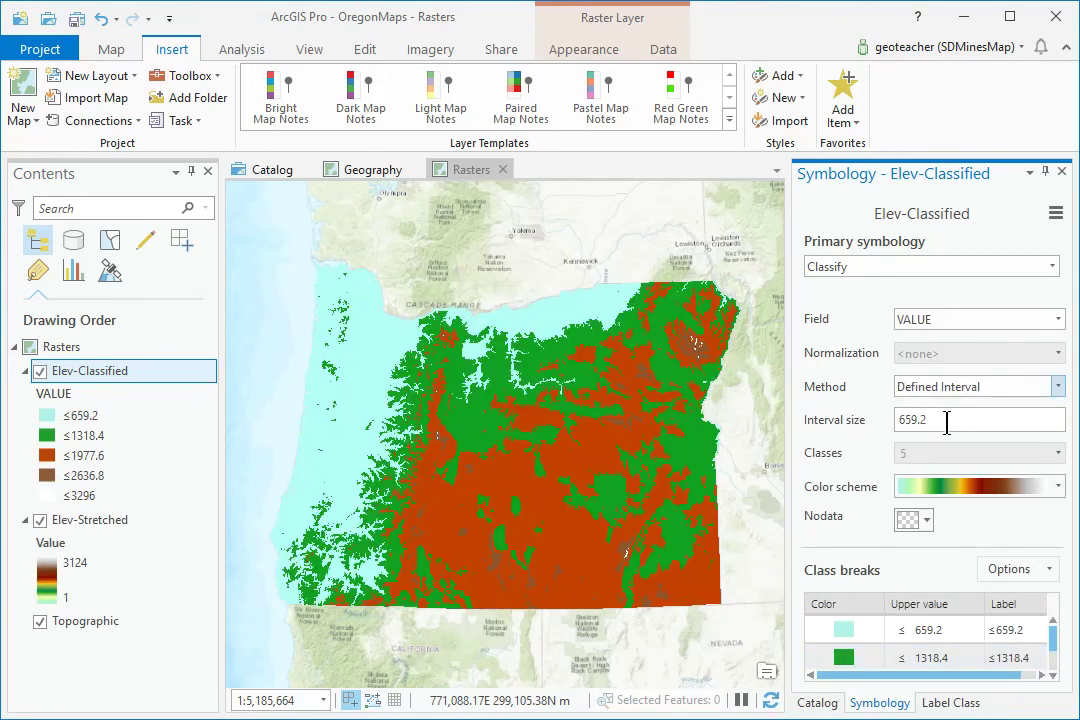
pyautogui.moveTo(942, 420); pyautogui.dragTo(895, 430)
pyautogui.write('200')
pyautogui.press('Tab')
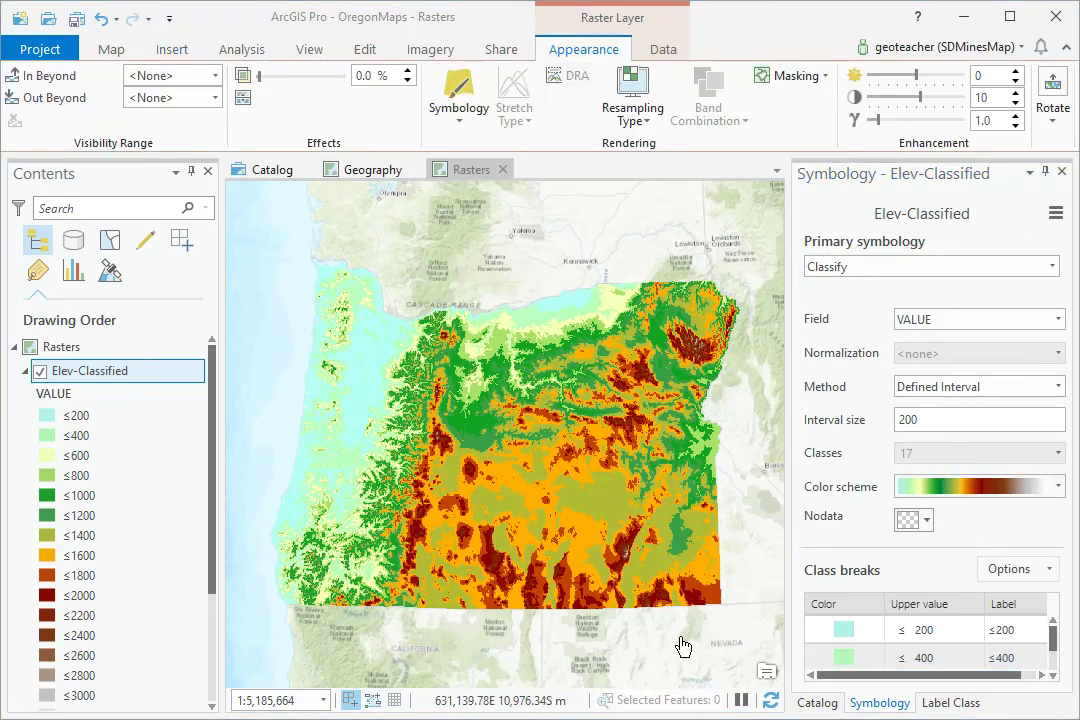
# Add the gtoposhd raster from oregondata.gdb to the Rasters map, and move Elev-Classified above it in the drawing order.
pyautogui.click(817, 703)
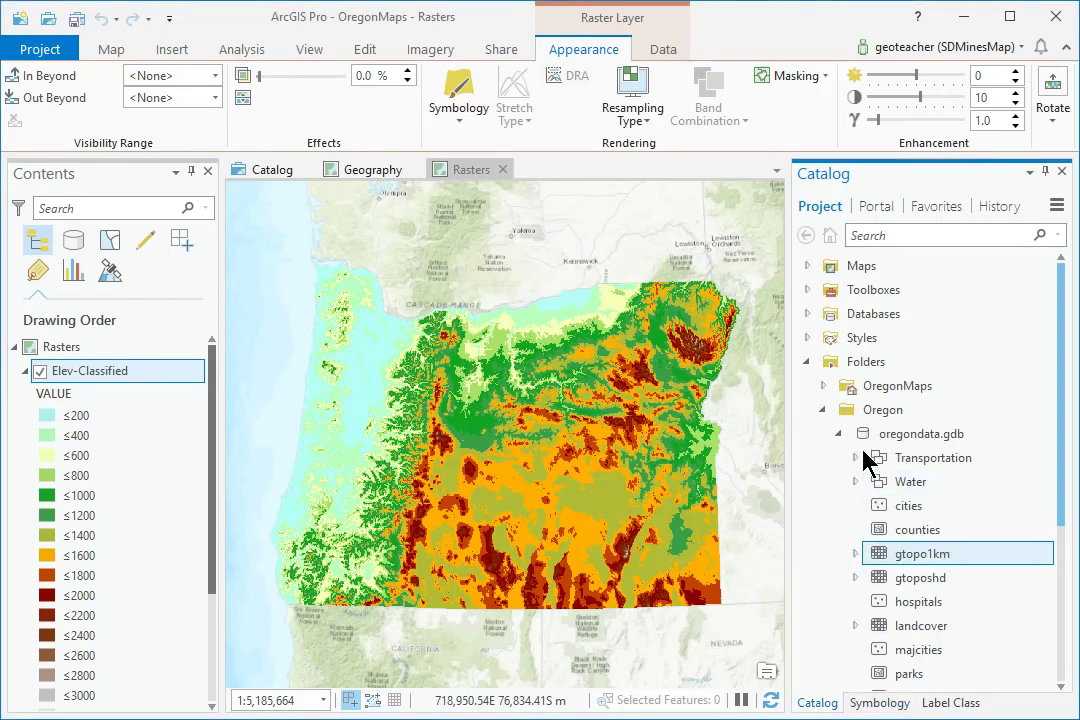
pyautogui.click(874, 580)
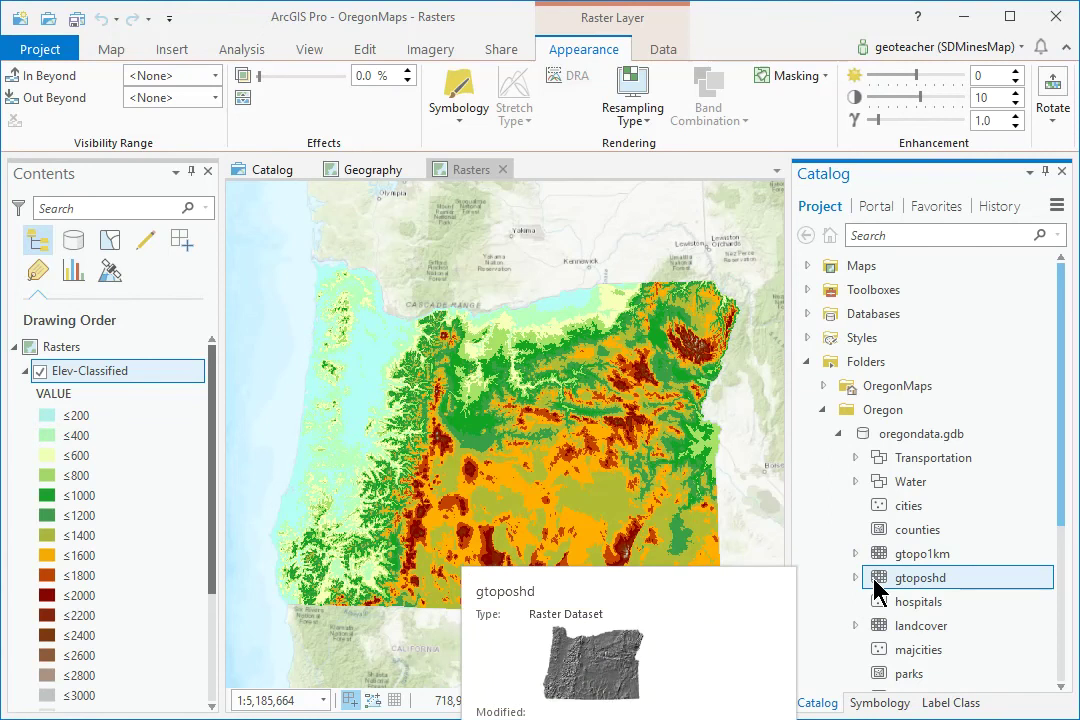
pyautogui.moveTo(878, 590); pyautogui.dragTo(510, 505)
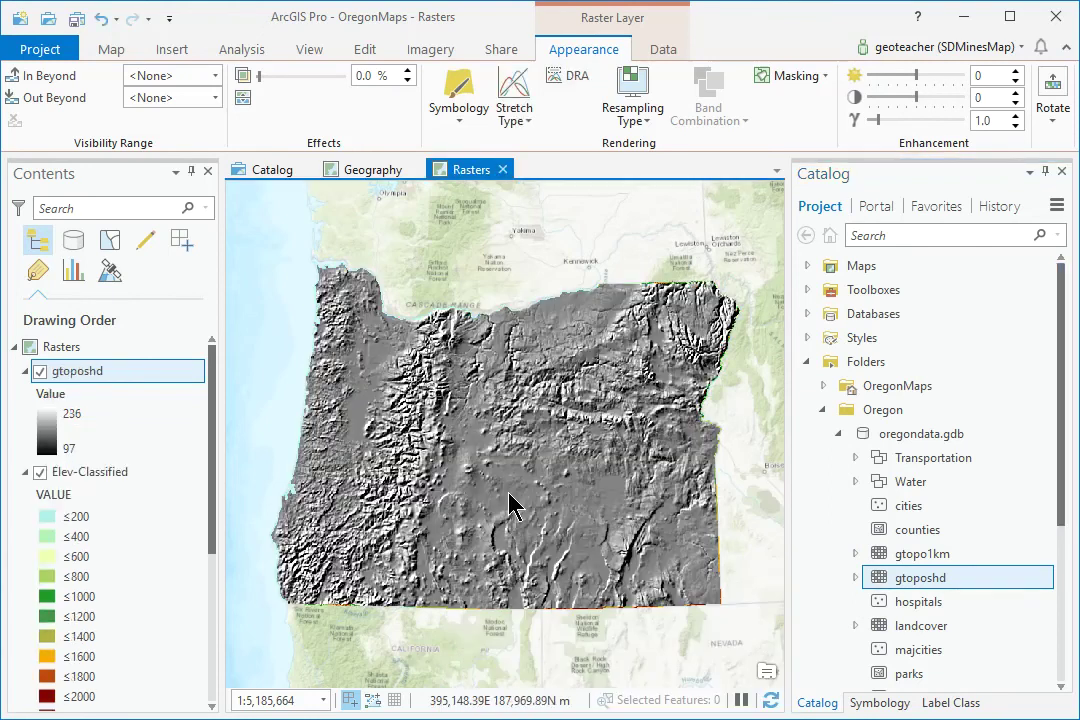
pyautogui.click(108, 476)
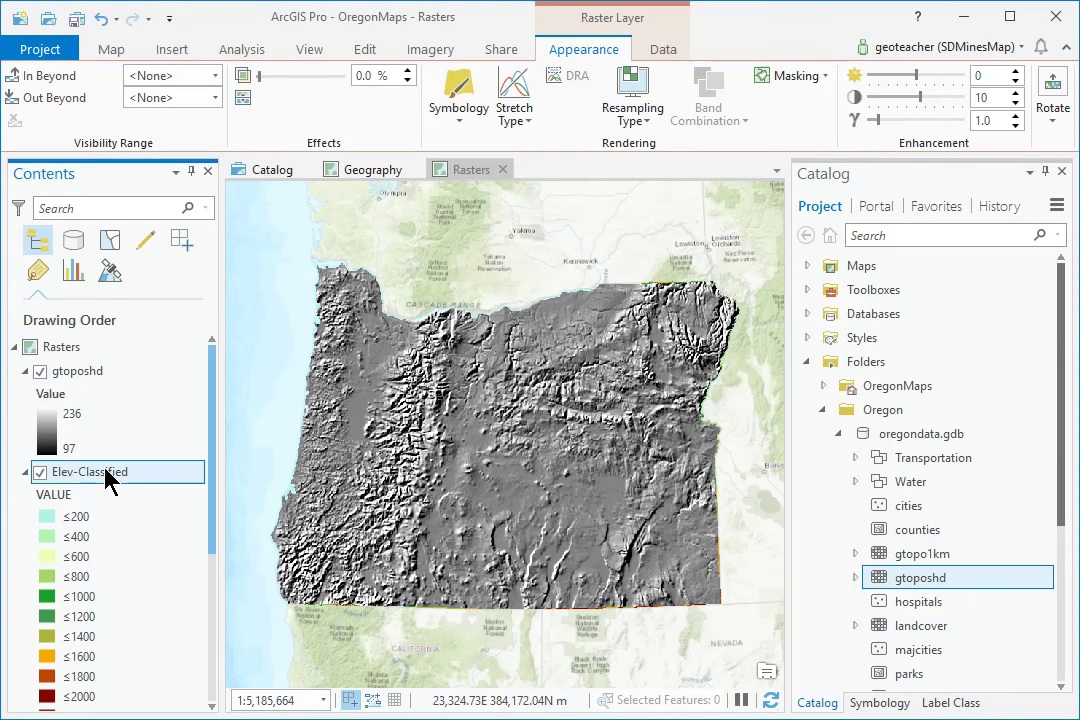
pyautogui.moveTo(108, 478); pyautogui.dragTo(108, 374)
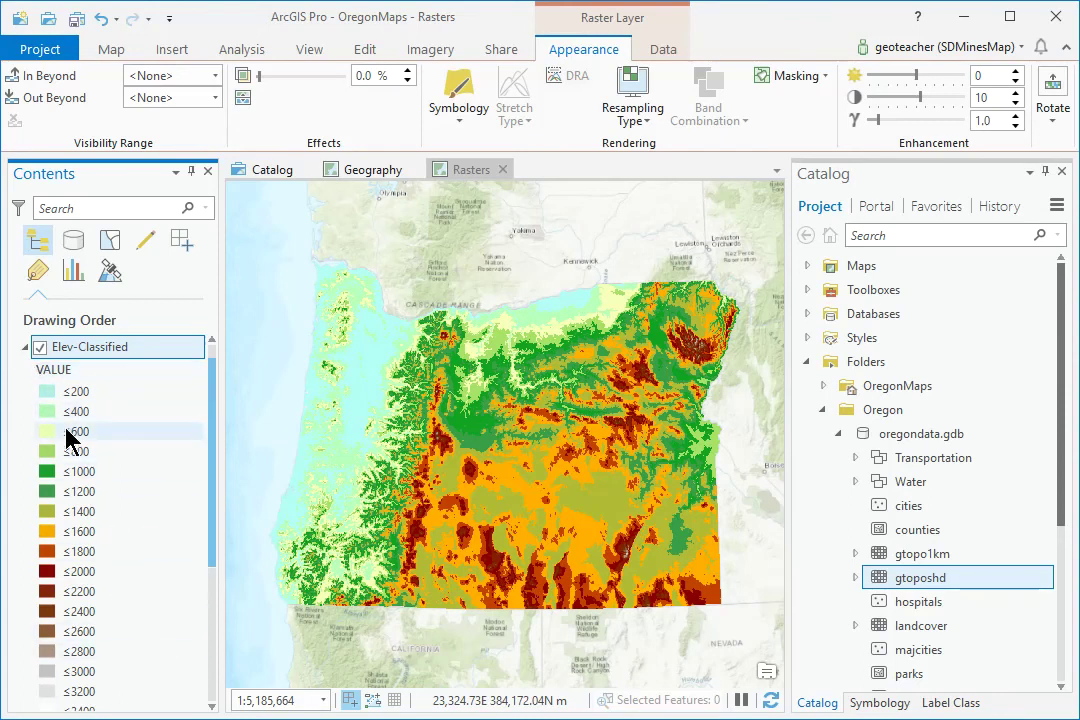
# Make the Elev-Classified layer partly transparent so the gtoposhd hillshade shows through it.
pyautogui.click(25, 347)
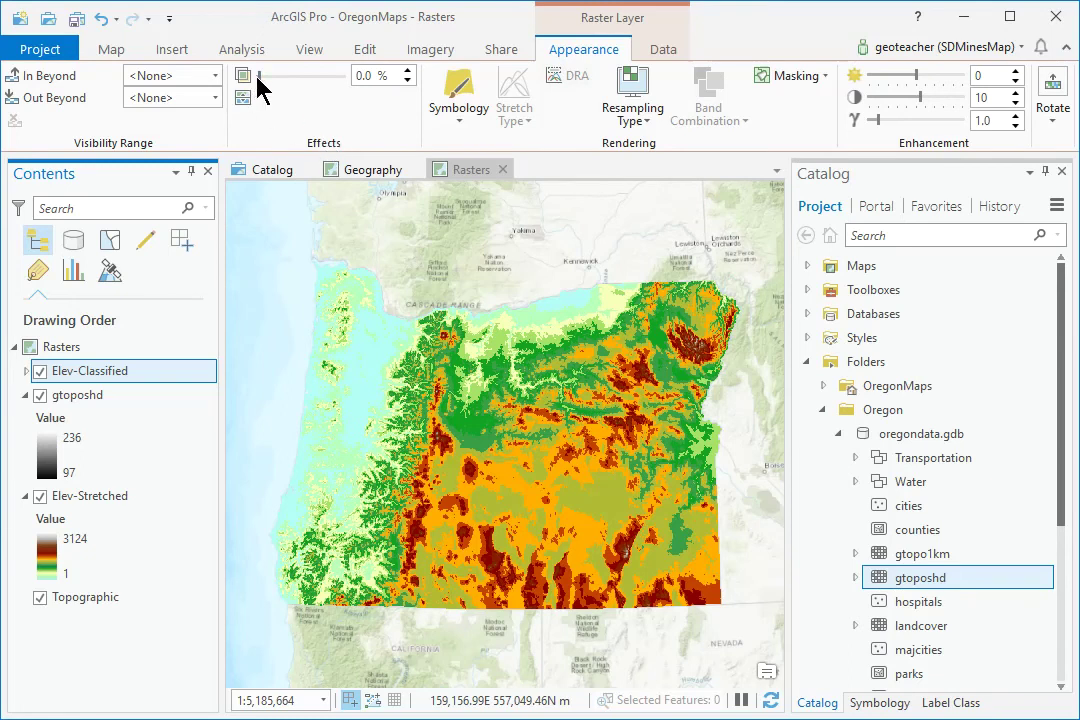
pyautogui.moveTo(258, 80); pyautogui.dragTo(300, 82)
pyautogui.click(412, 84)
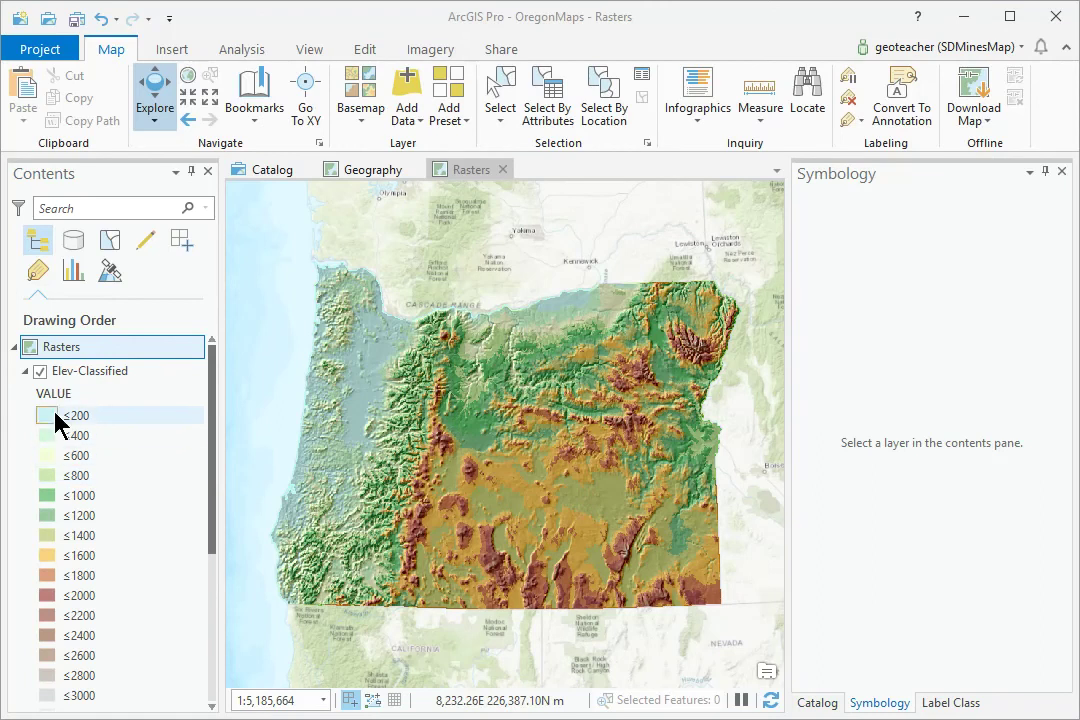
# Collapse the legends of Elev-Classified, gtoposhd and Elev-Stretched in the layer list.
pyautogui.click(26, 372)
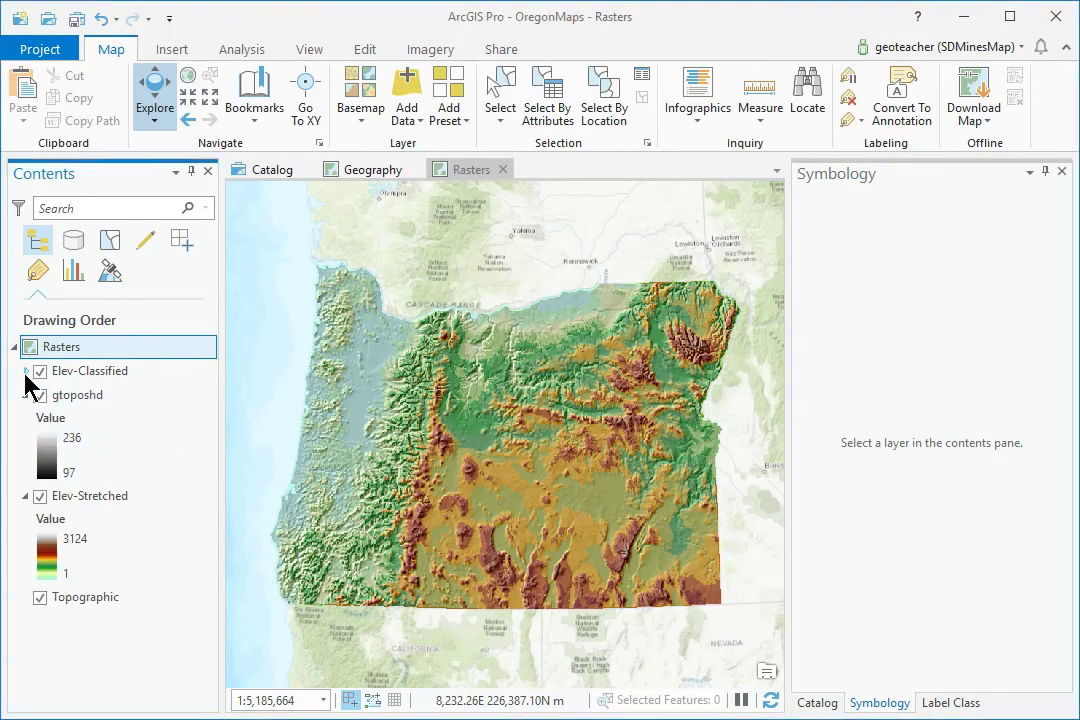
pyautogui.click(27, 398)
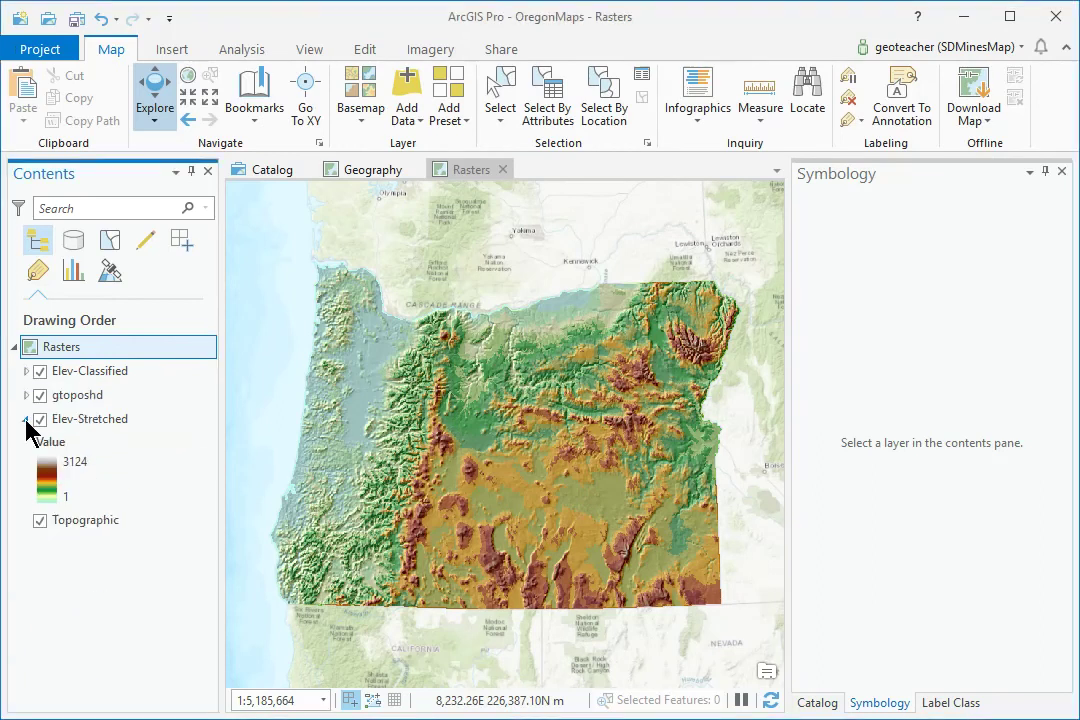
pyautogui.click(27, 421)
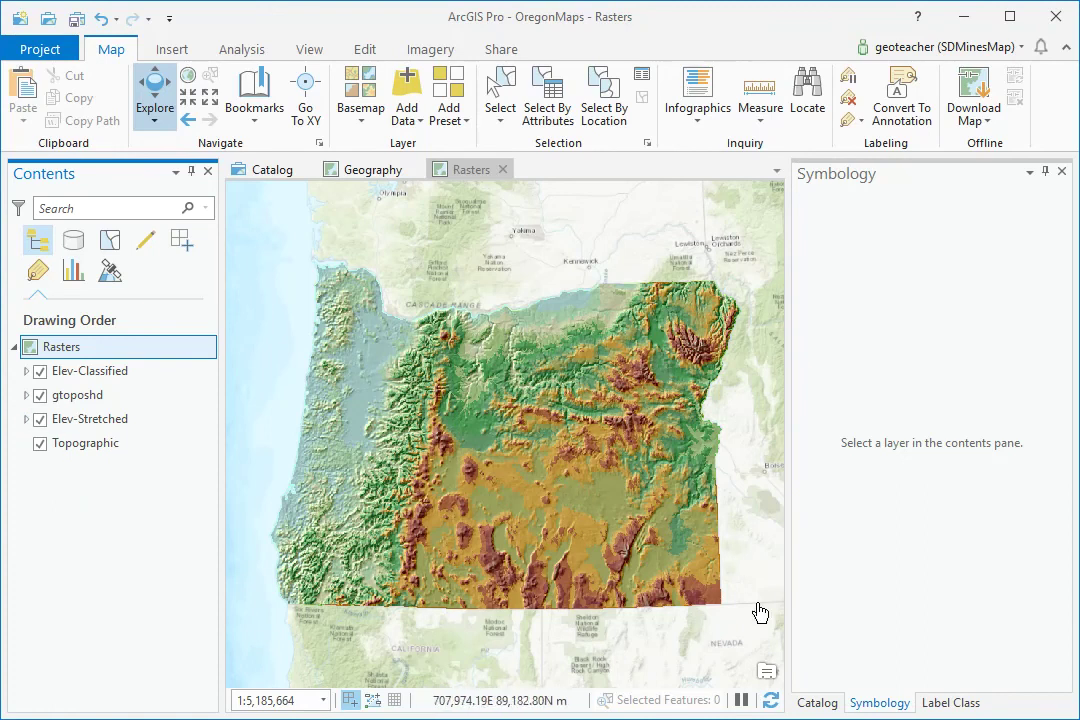
# Add the slopeclass raster from oregondata.gdb to the Rasters map and give its unique values the cream-to-dark-red color scheme.
pyautogui.click(818, 703)
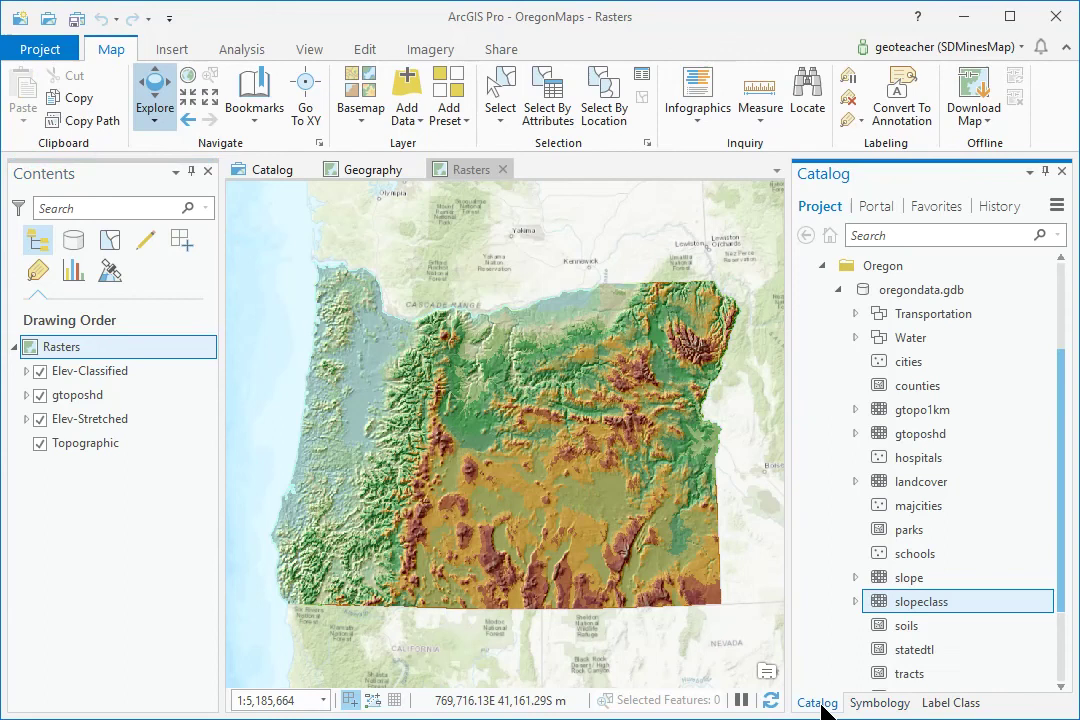
pyautogui.moveTo(872, 605); pyautogui.dragTo(568, 465)
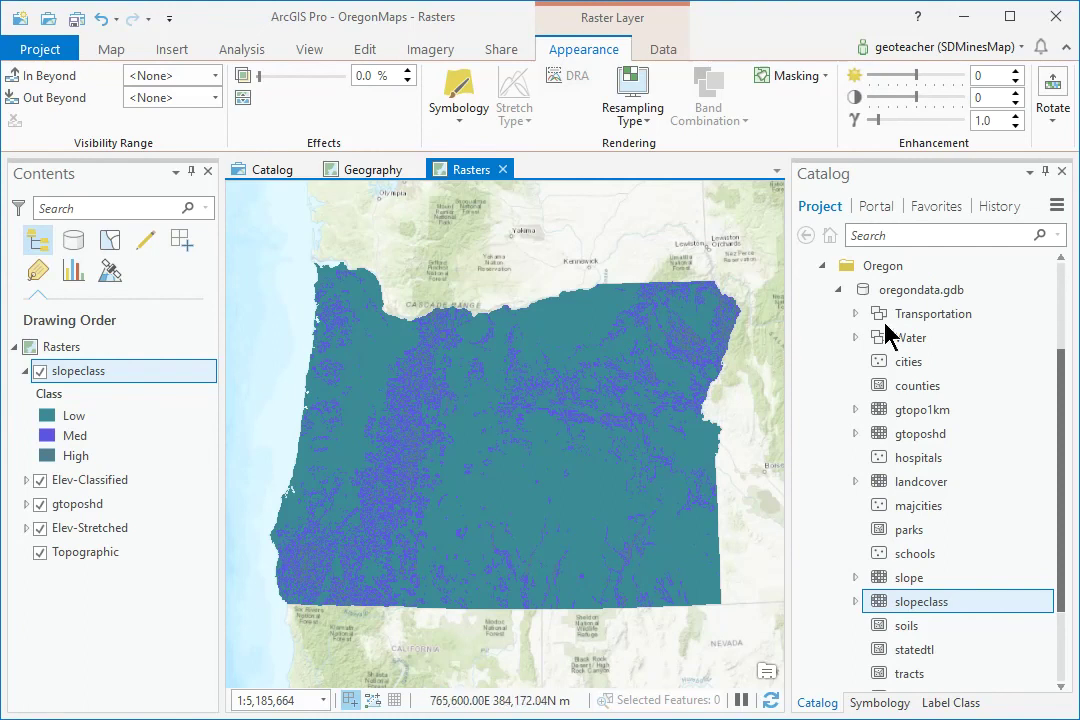
pyautogui.click(879, 703)
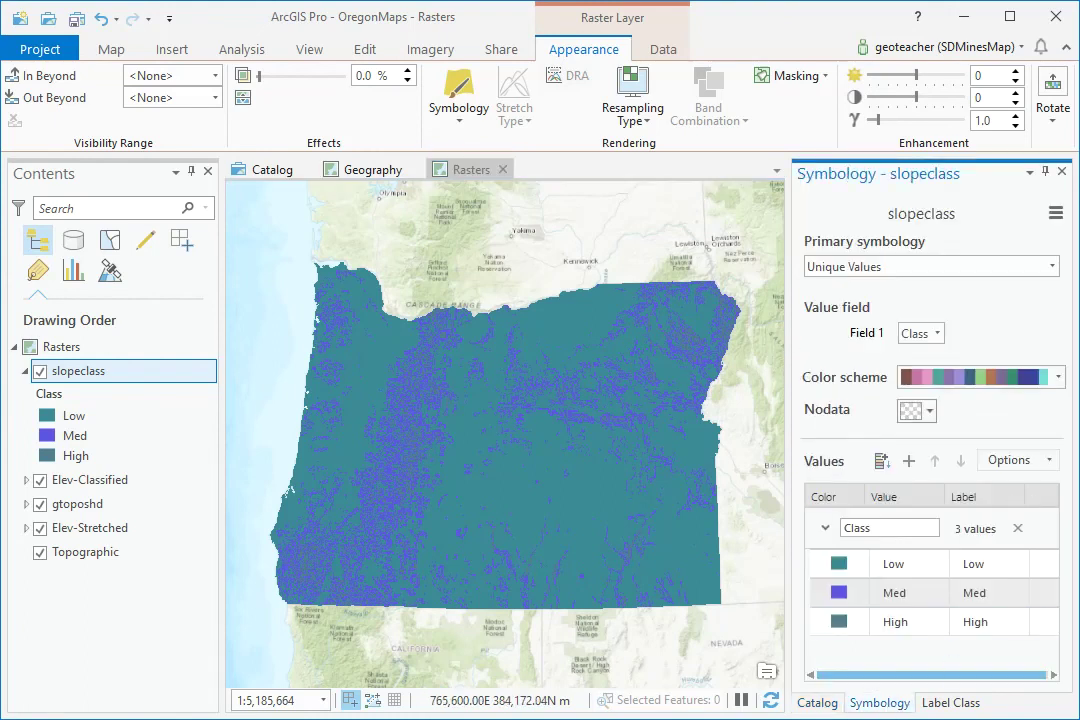
pyautogui.click(1056, 381)
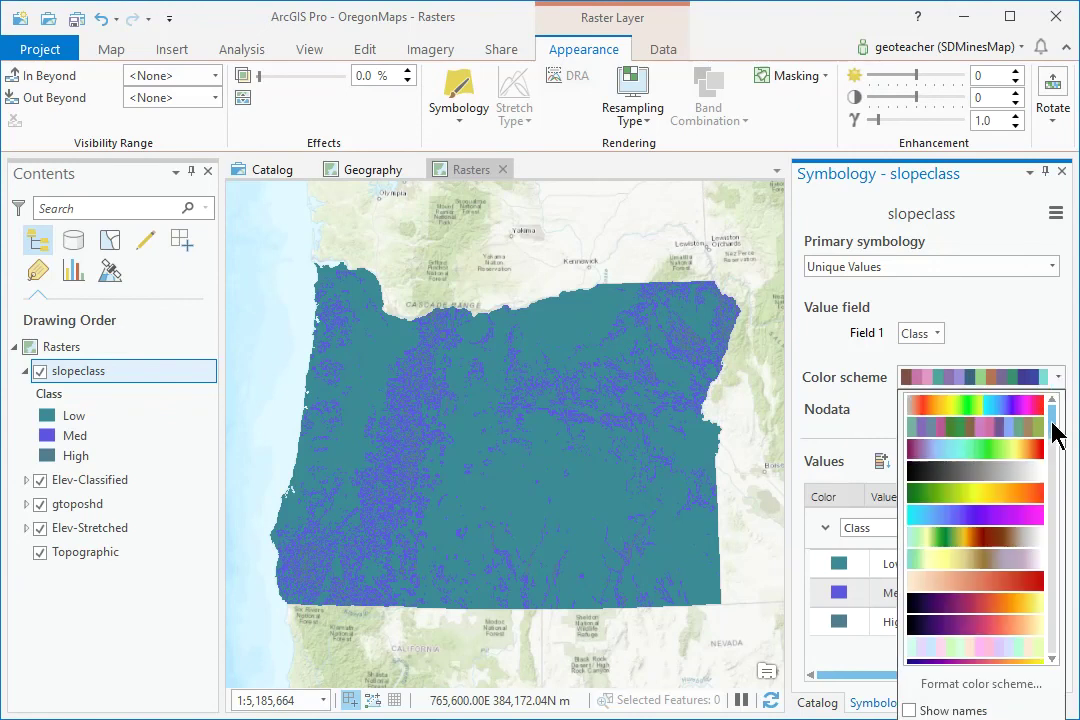
pyautogui.moveTo(1053, 424)
pyautogui.mouseDown()
pyautogui.moveTo(1054, 458)
pyautogui.moveTo(1055, 436)
pyautogui.mouseUp()
pyautogui.click(1016, 457)
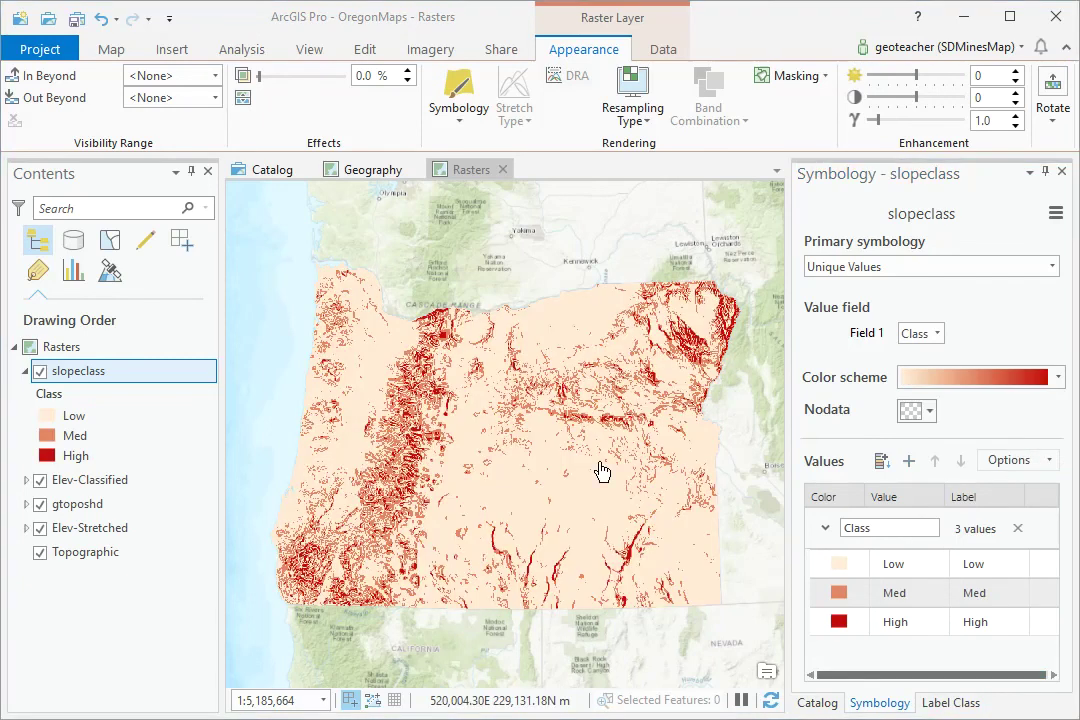
# Add the landcover raster from oregondata.gdb to the Rasters map and review its colormap colors and labels.
pyautogui.click(819, 705)
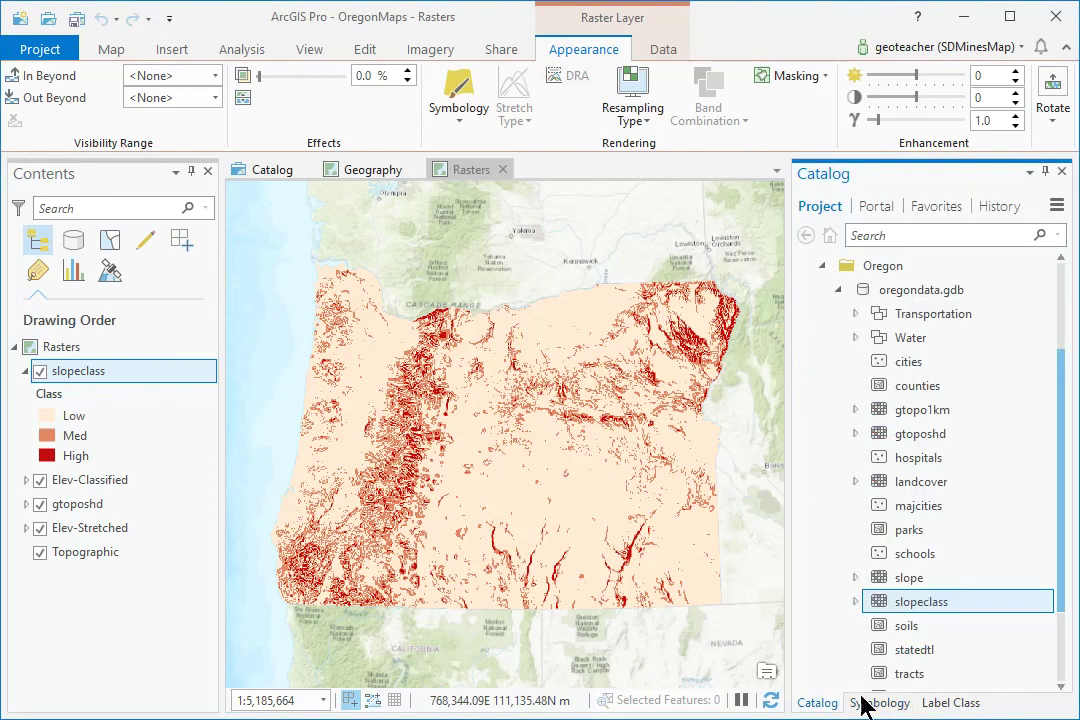
pyautogui.moveTo(888, 480)
pyautogui.mouseDown()
pyautogui.moveTo(655, 375)
pyautogui.moveTo(585, 384)
pyautogui.mouseUp()
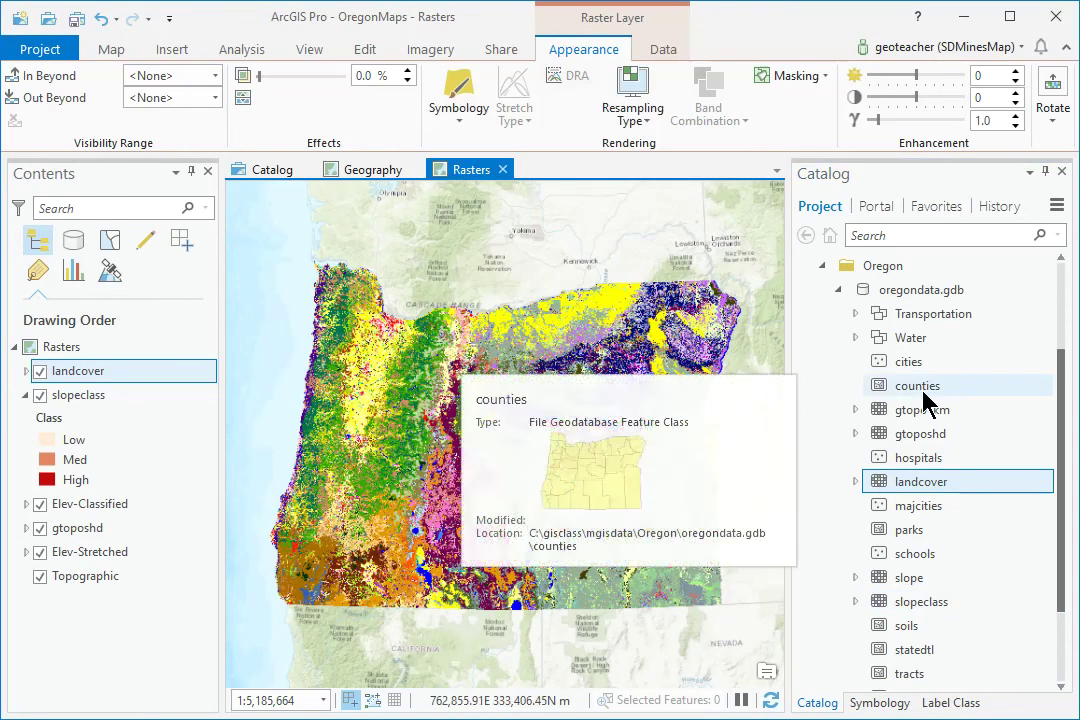
pyautogui.click(879, 703)
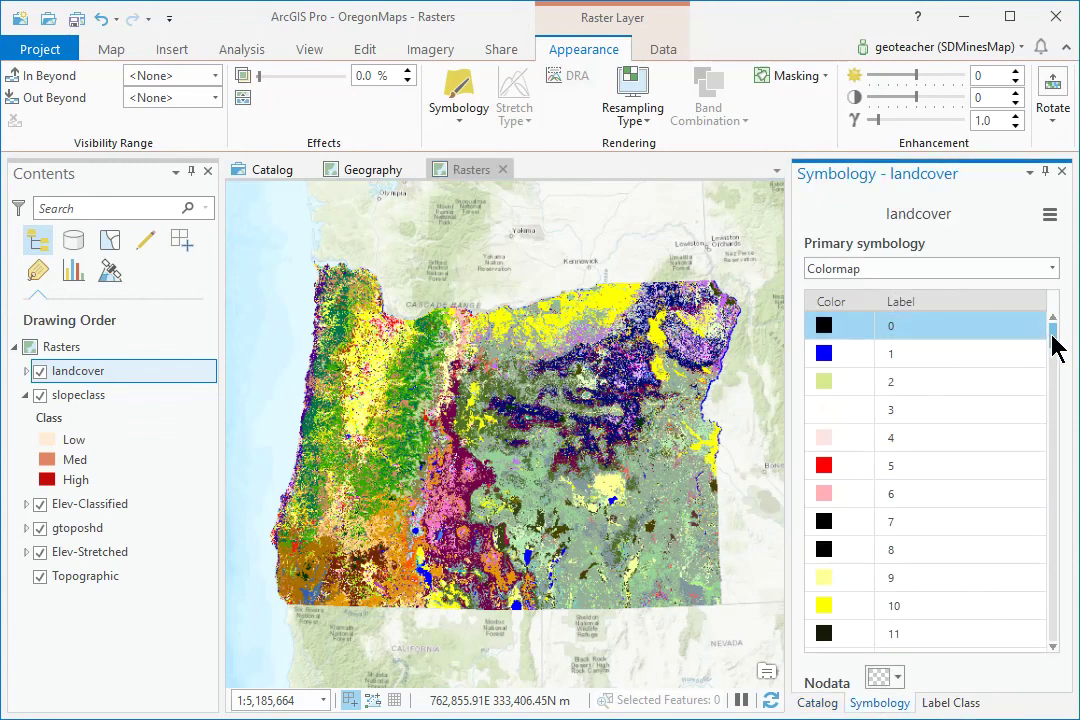
pyautogui.moveTo(1057, 342); pyautogui.dragTo(1027, 513)
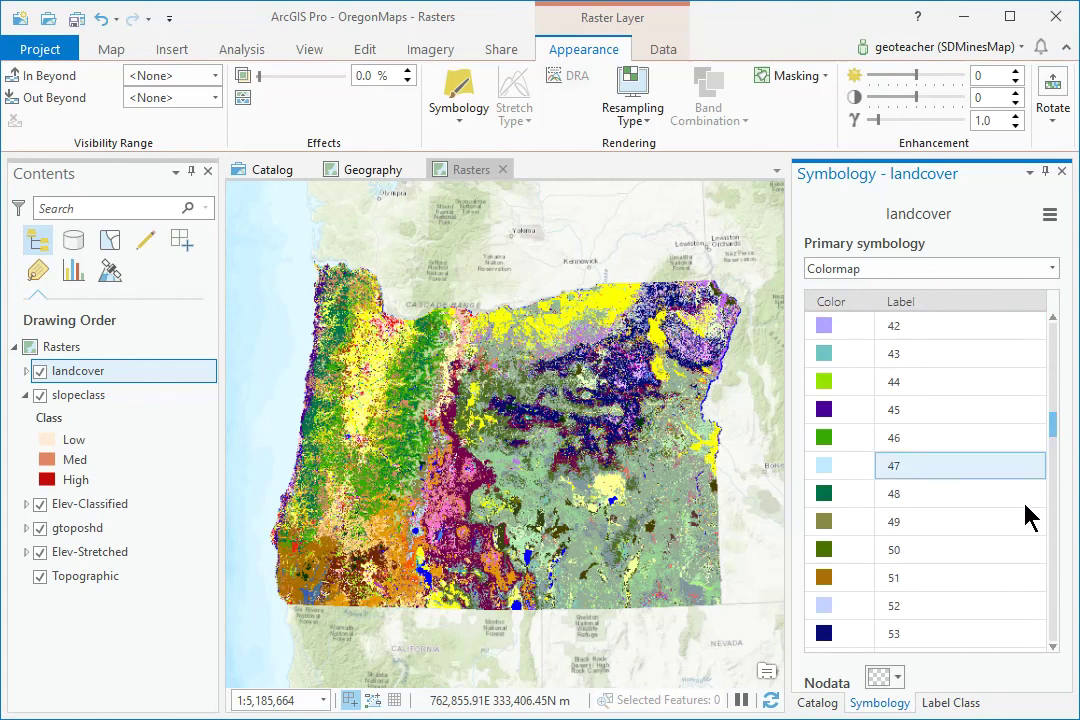
pyautogui.scroll(-3, 1003, 598)
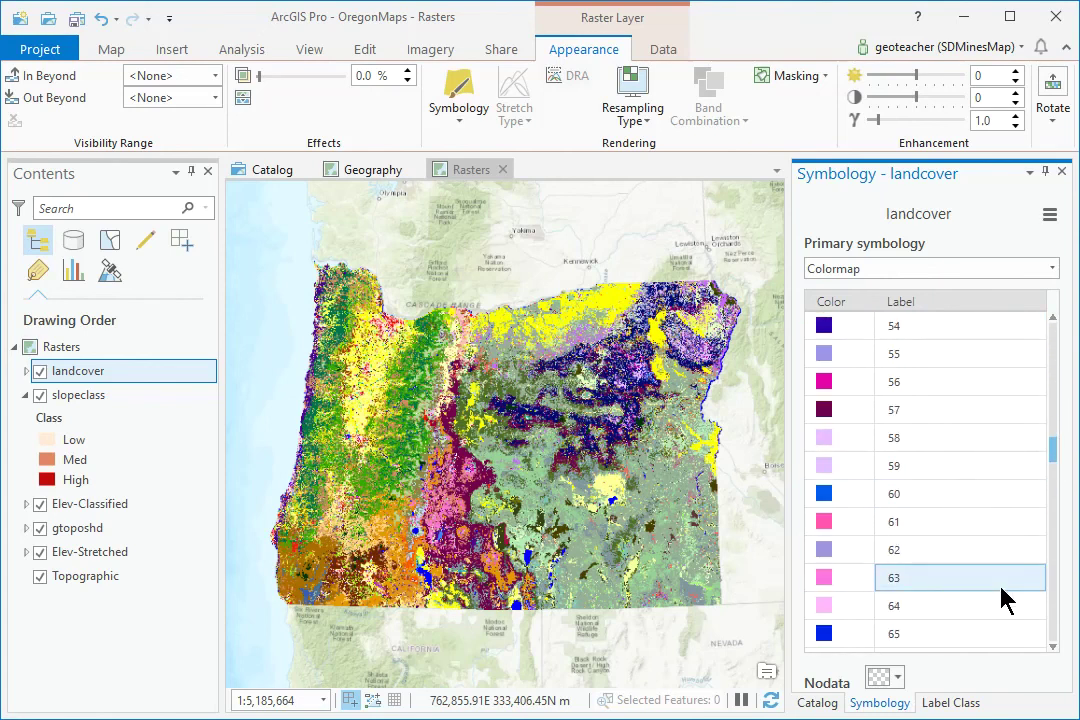
pyautogui.scroll(5, 1010, 485)
pyautogui.click(1008, 473)
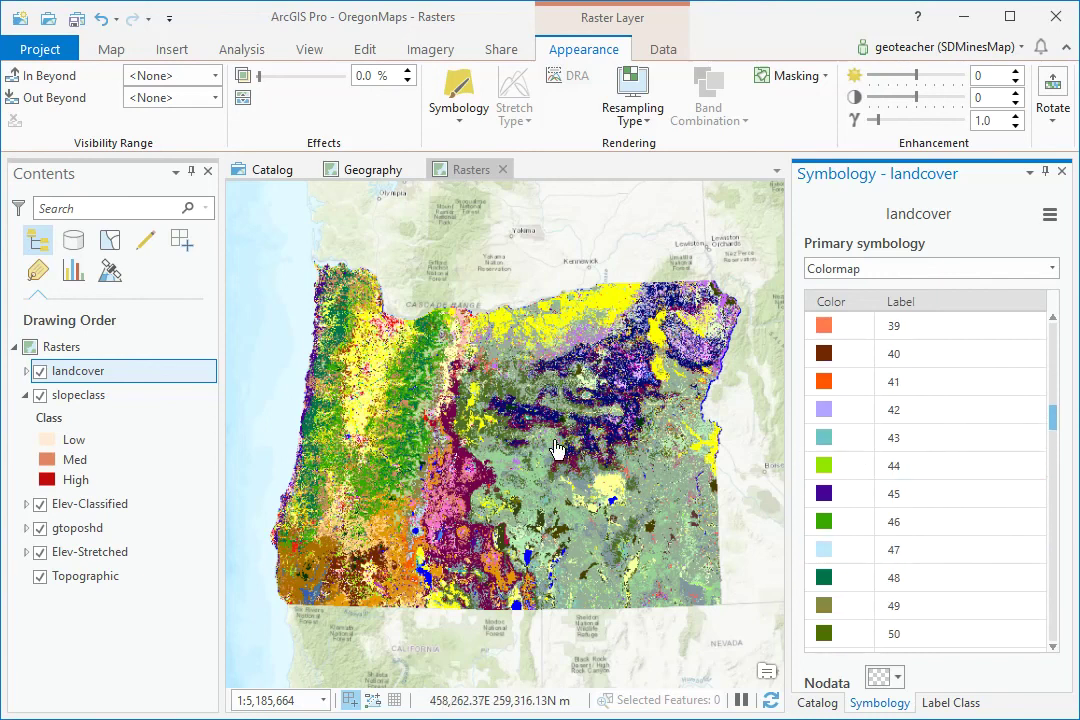
# Inspect the landcover attributes at a dark maroon area east of the Cascades, and close the pop-up.
pyautogui.click(456, 464)
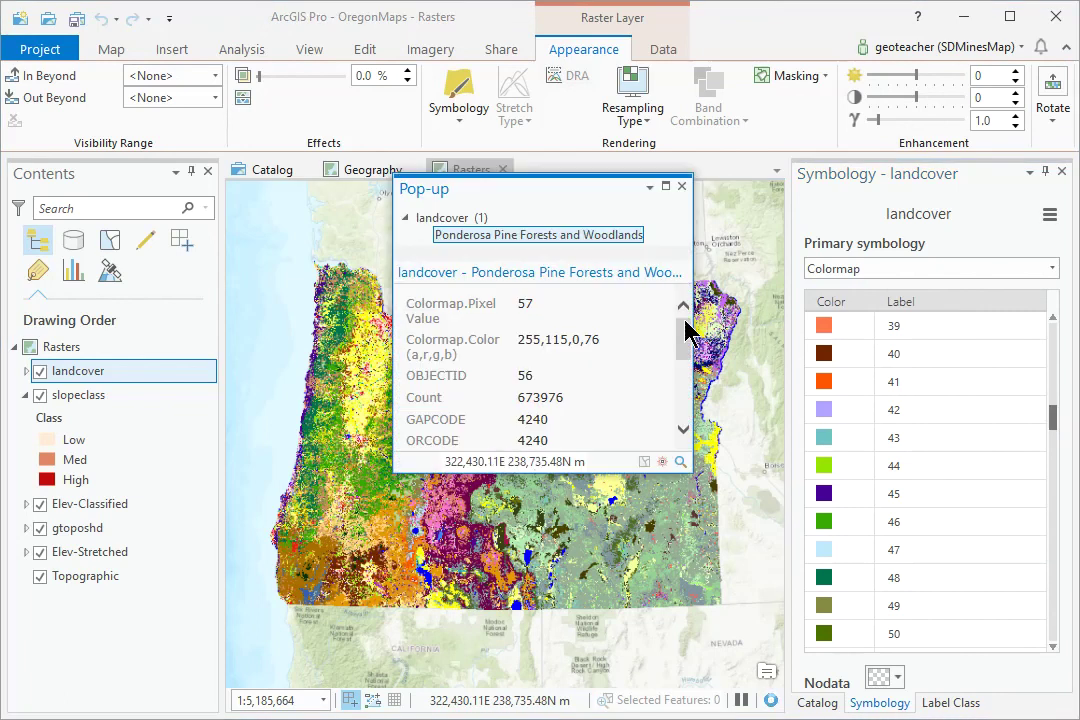
pyautogui.moveTo(684, 340); pyautogui.dragTo(684, 374)
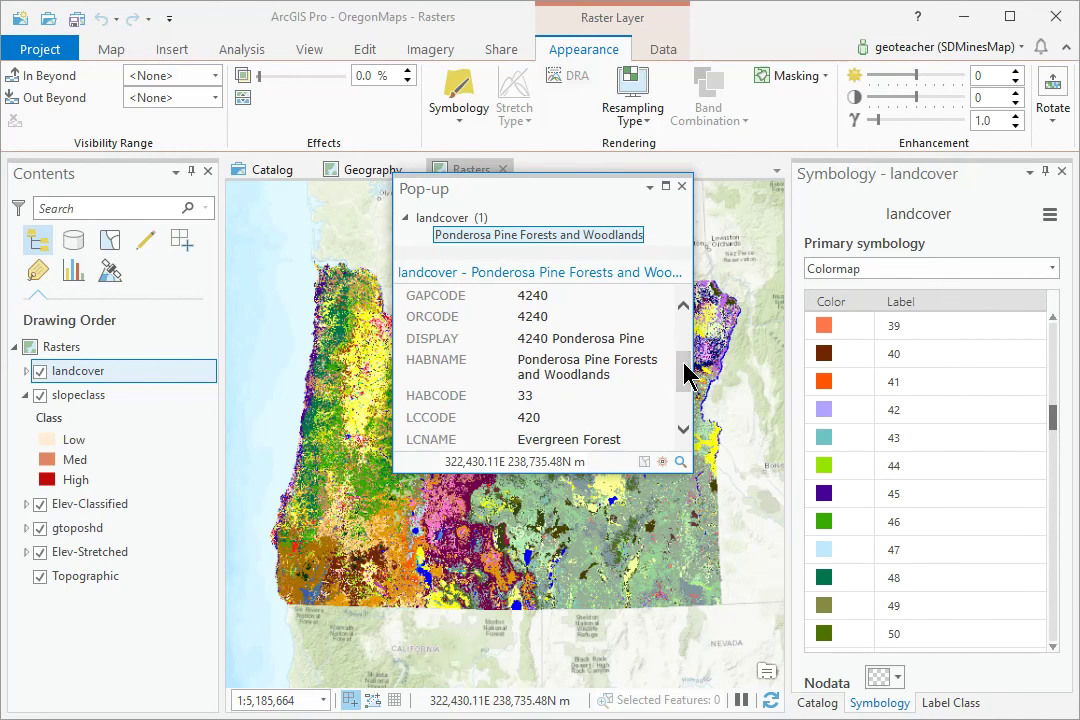
pyautogui.click(683, 188)
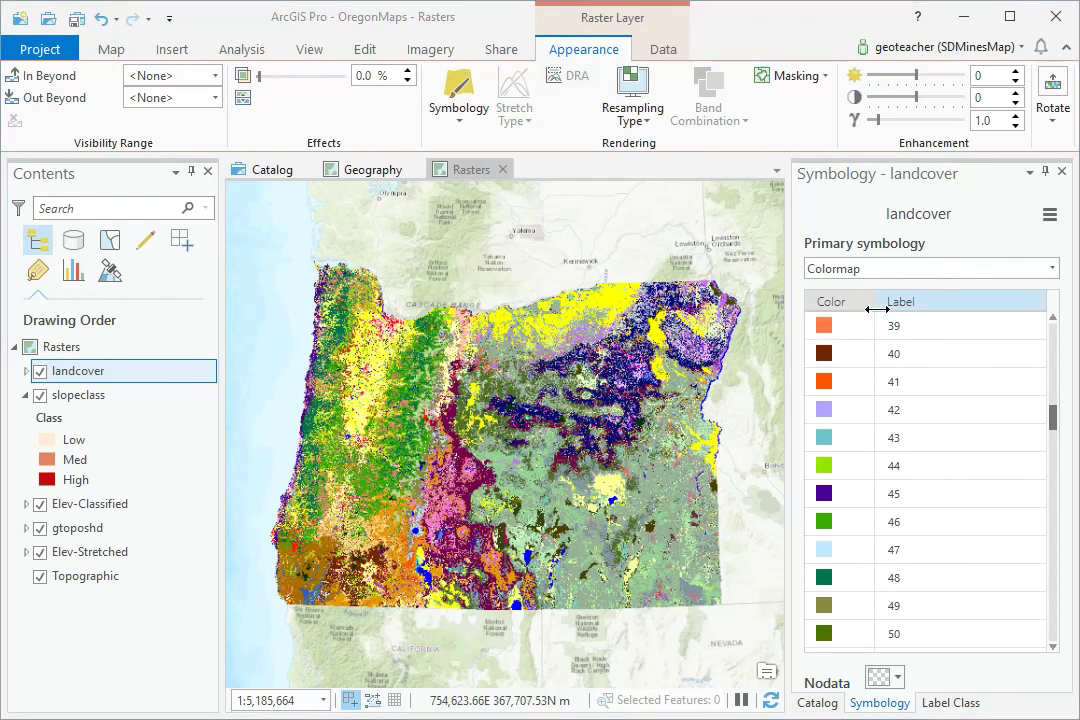
# Symbolize landcover with Unique Values on the HABNAME field, using the multicolored random color scheme.
pyautogui.click(1053, 270)
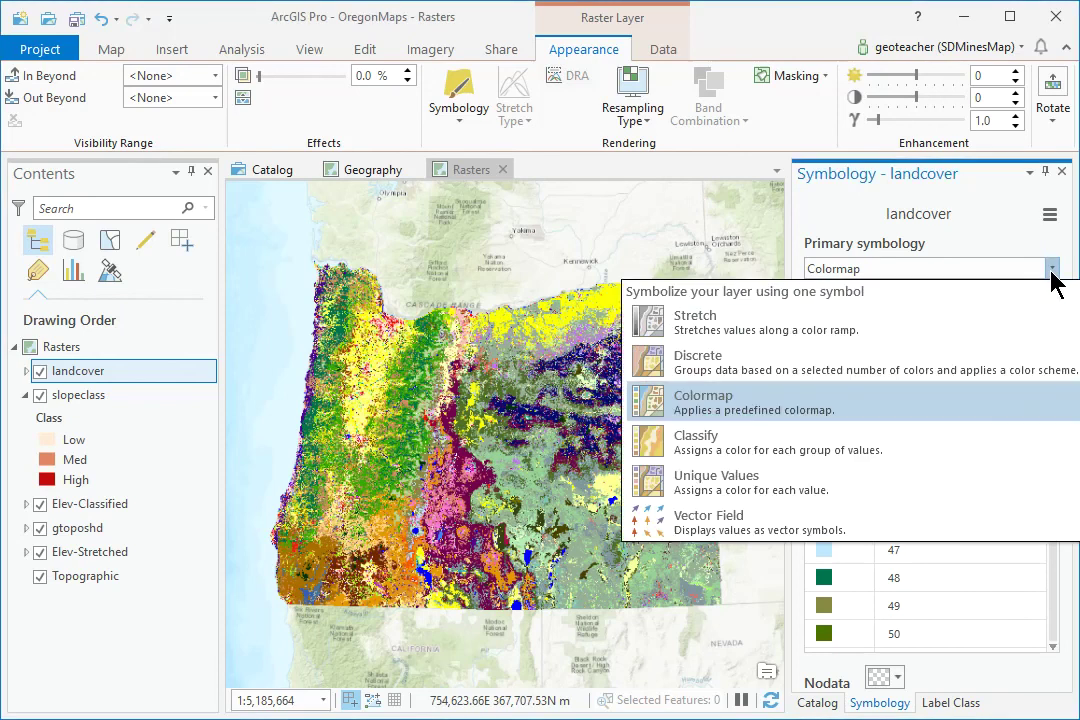
pyautogui.click(888, 495)
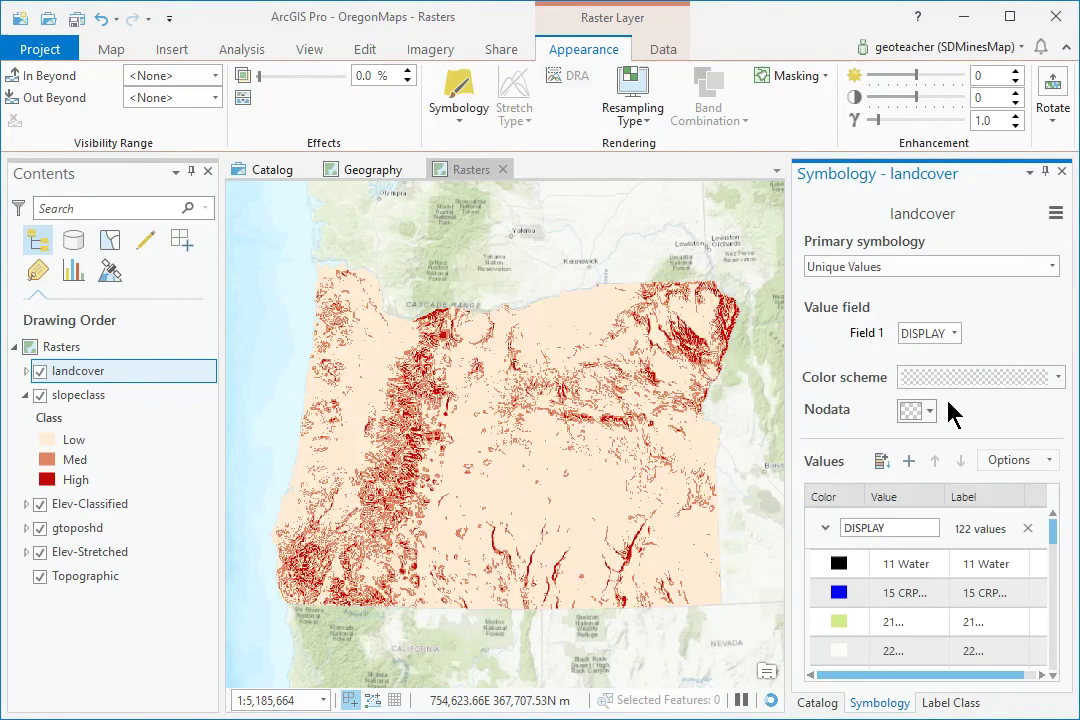
pyautogui.click(956, 335)
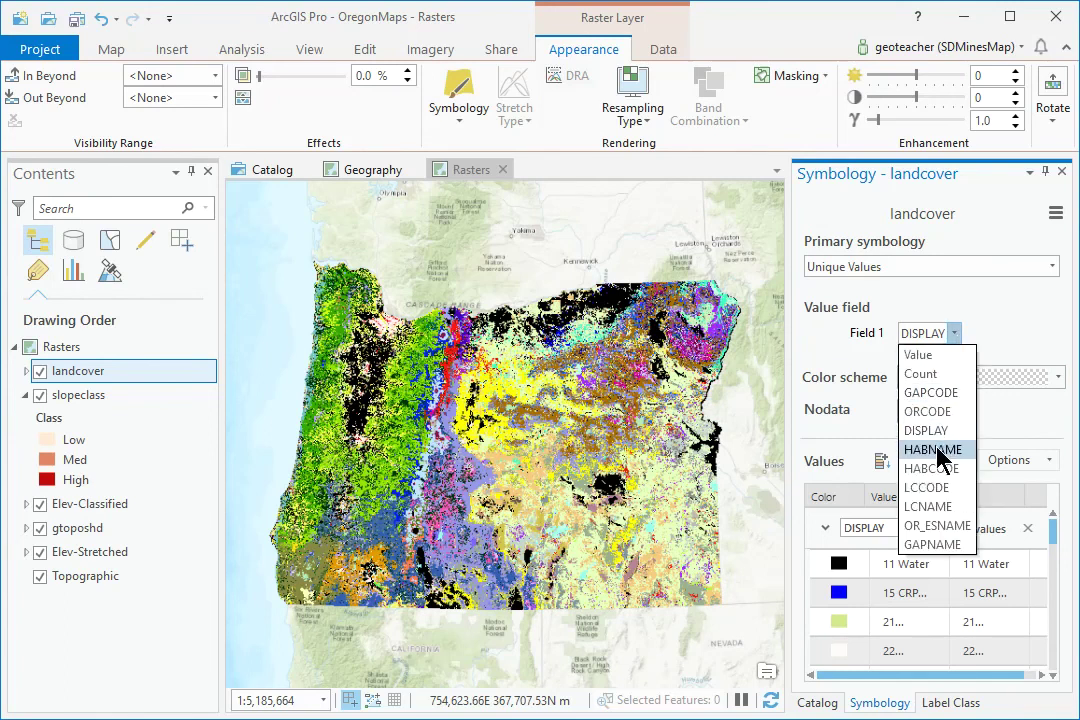
pyautogui.click(943, 447)
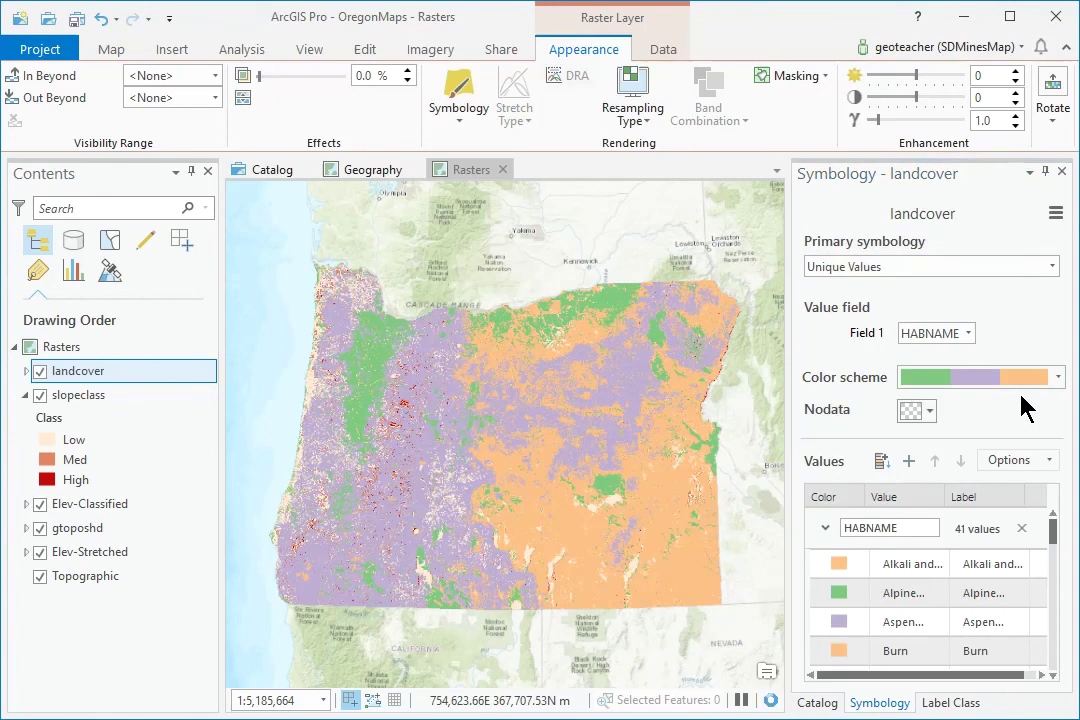
pyautogui.click(1059, 378)
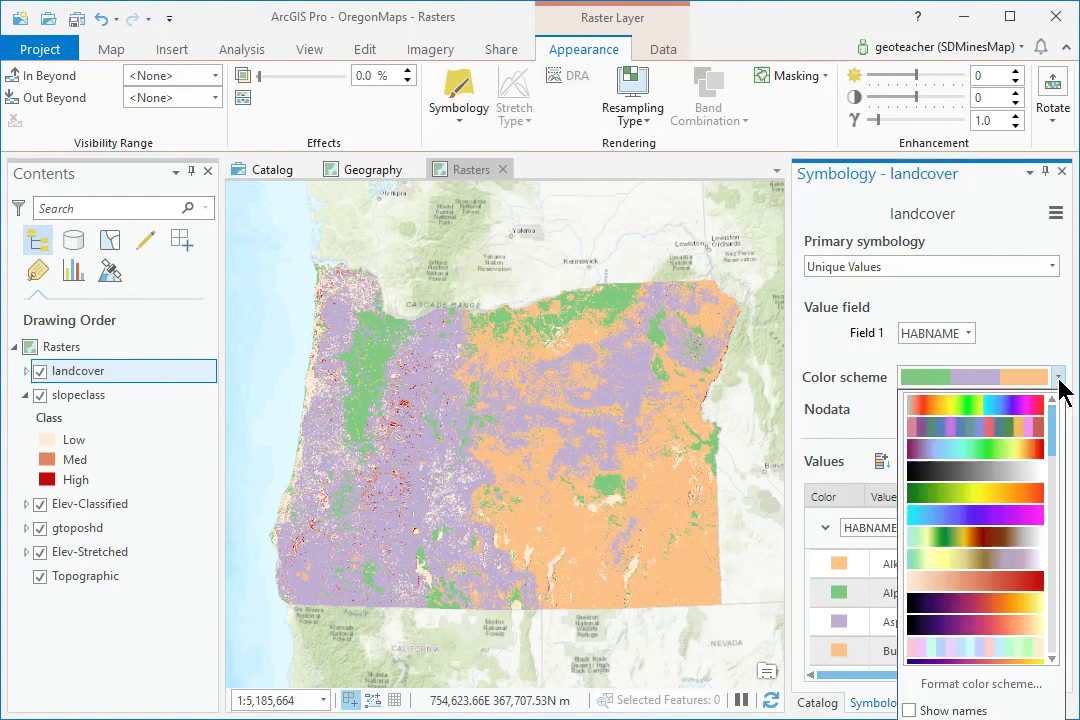
pyautogui.click(999, 435)
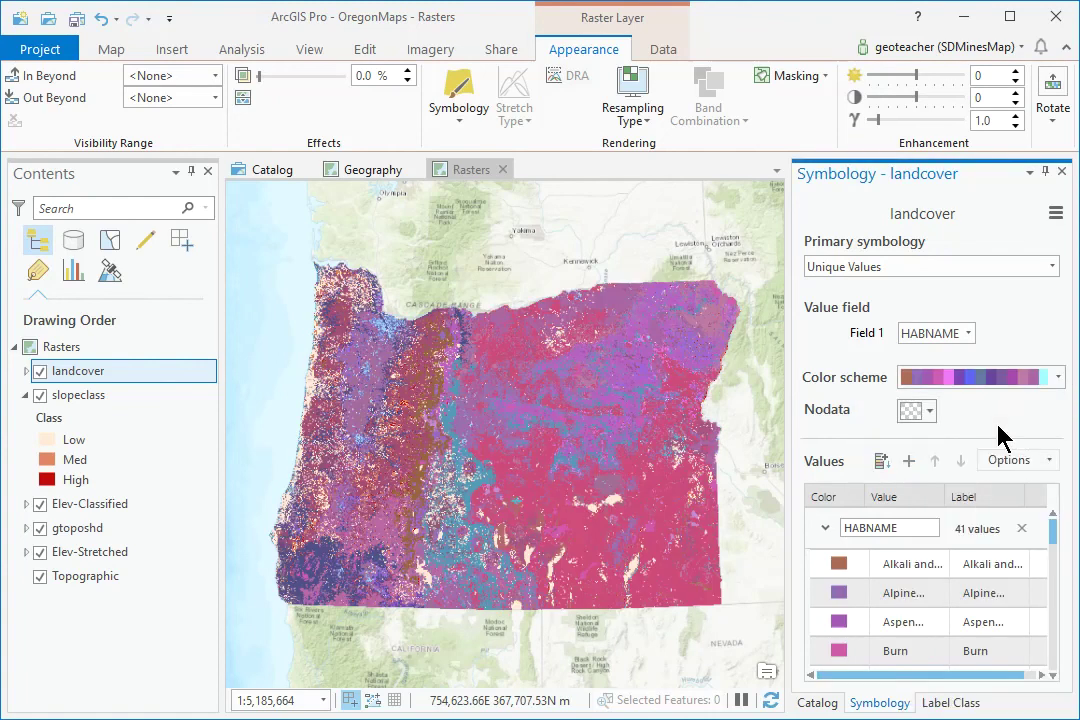